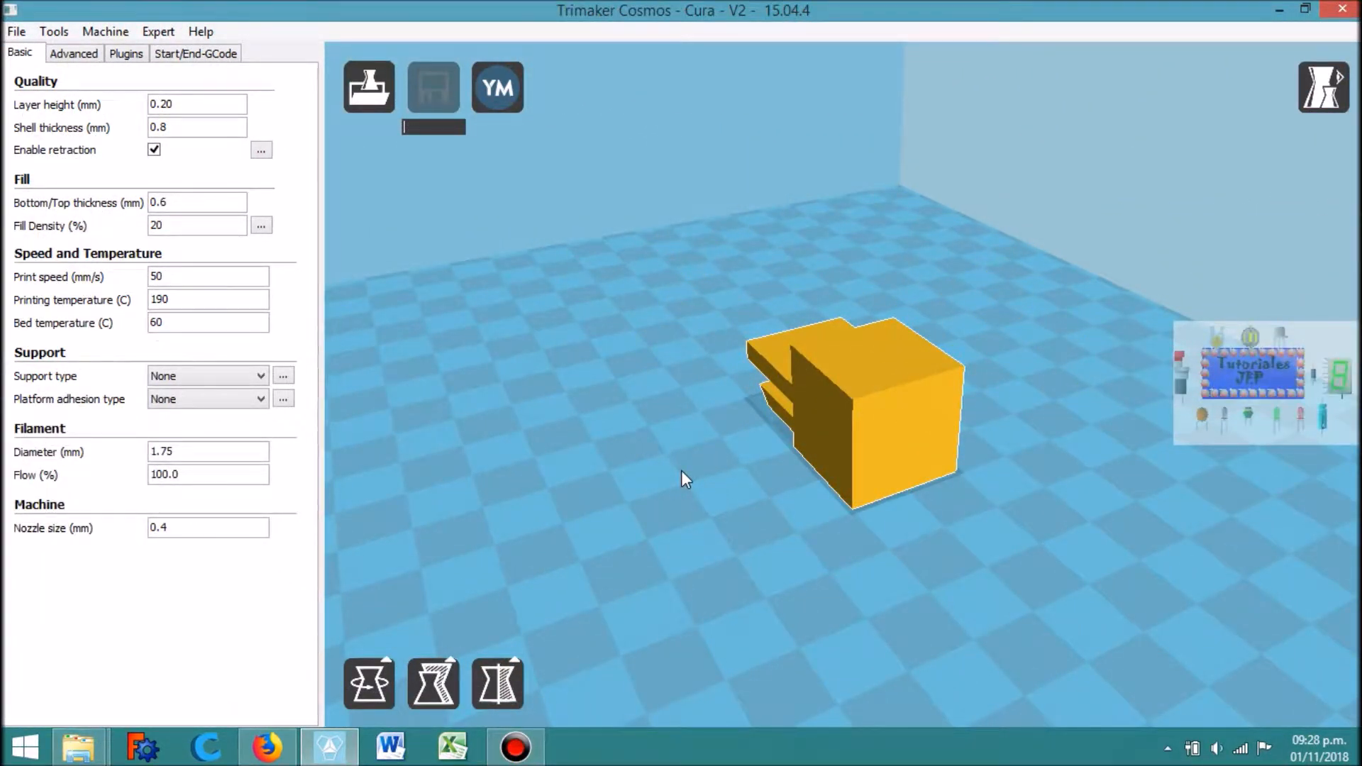
Step: Turn the model so its protruding tabs face forward and switch the view mode to Overhang
key("Right")
key("Right")
key("Right")
key("Right")
key("Right")
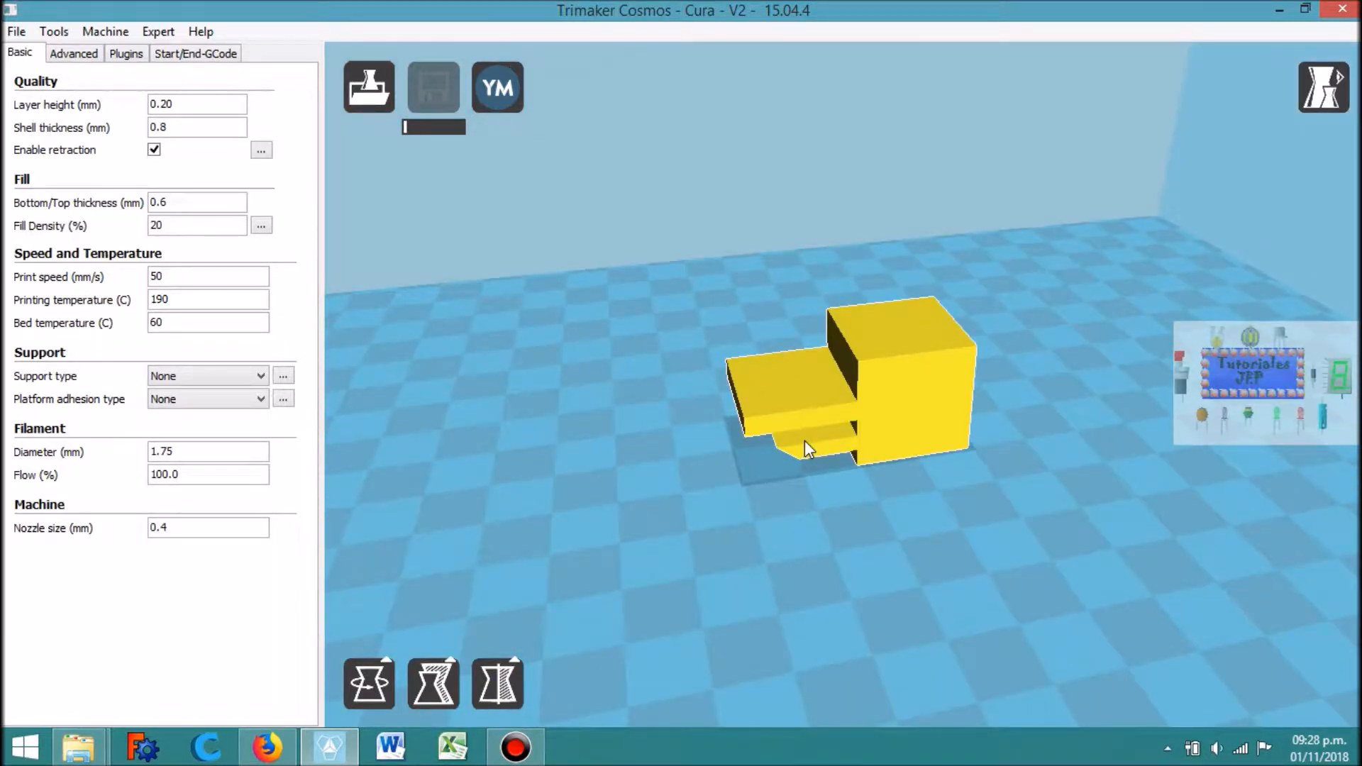
left_click(1342, 91)
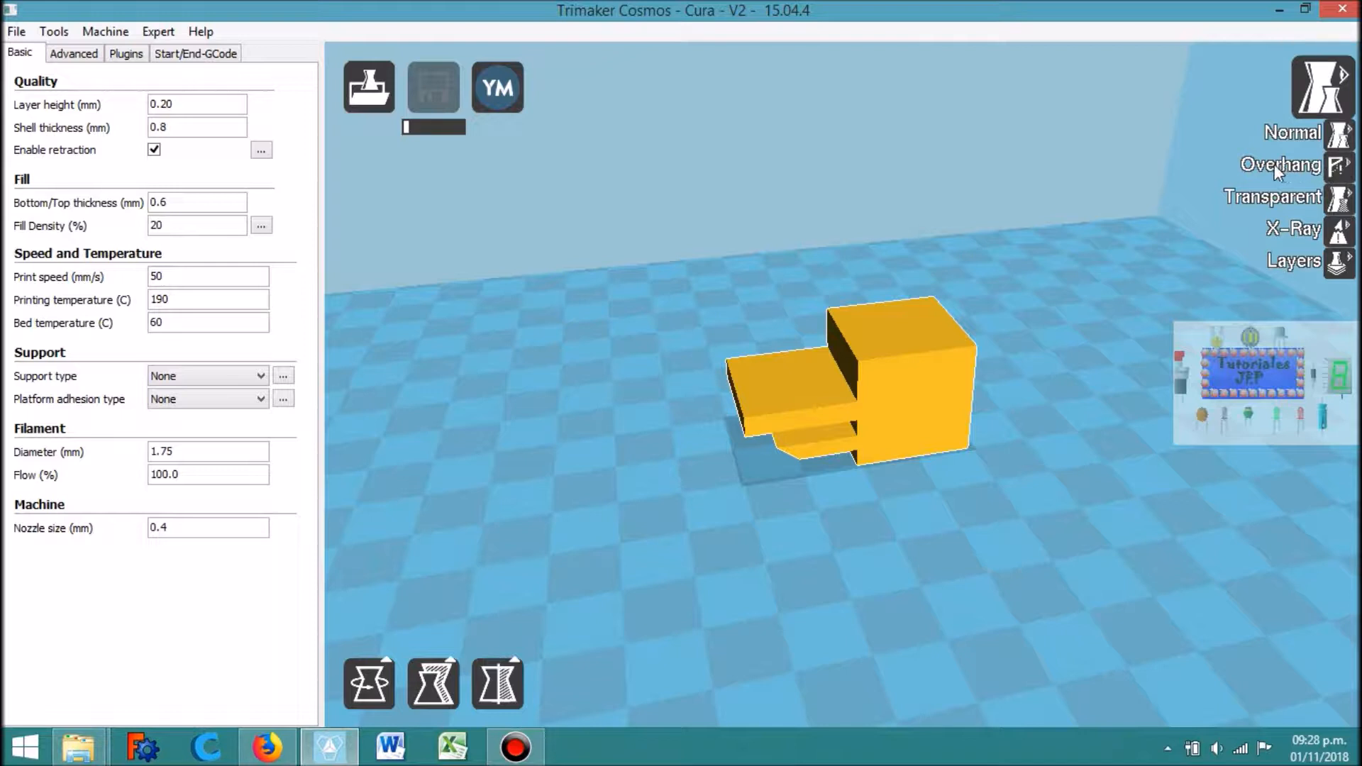
left_click(1336, 168)
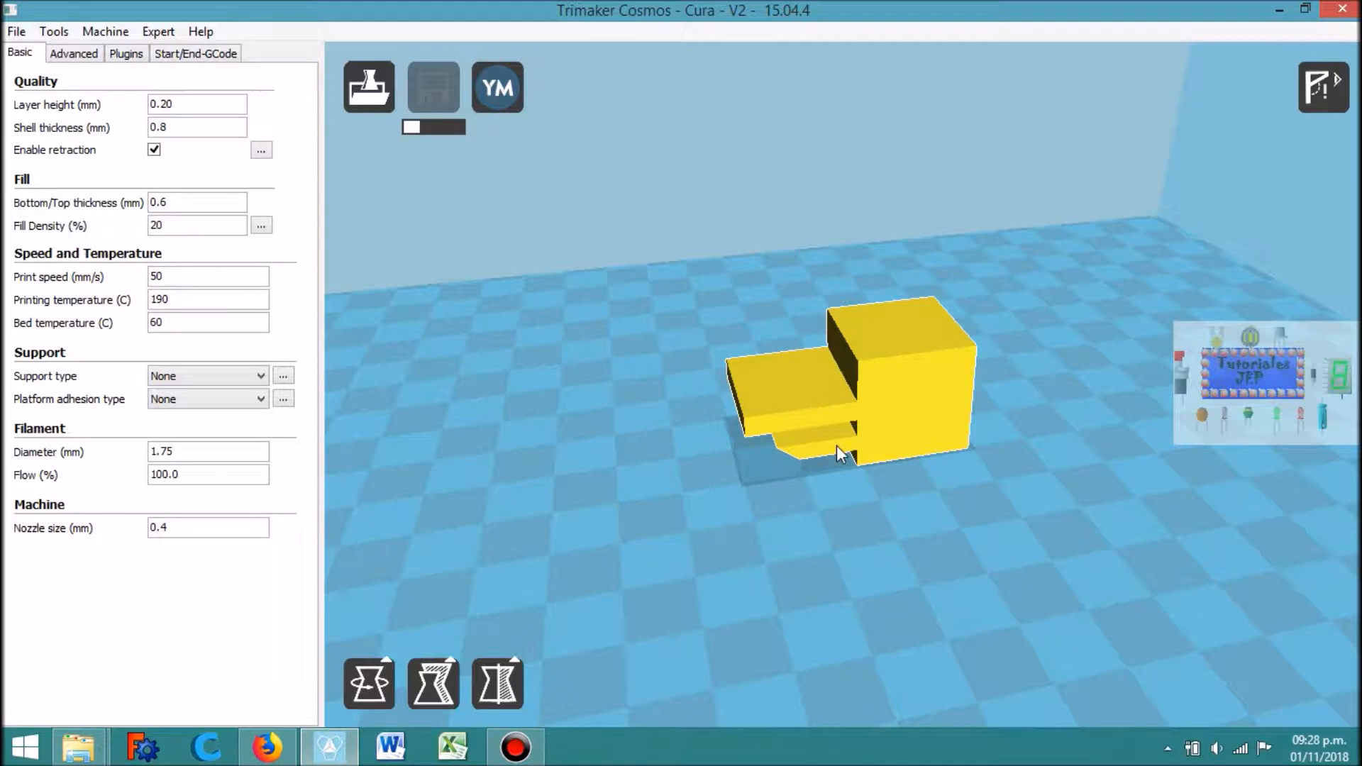
Step: Examine the highlighted overhang areas on the model's underside from several low angles in Overhang view
key("Down")
key("Down")
key("Down")
key("Down")
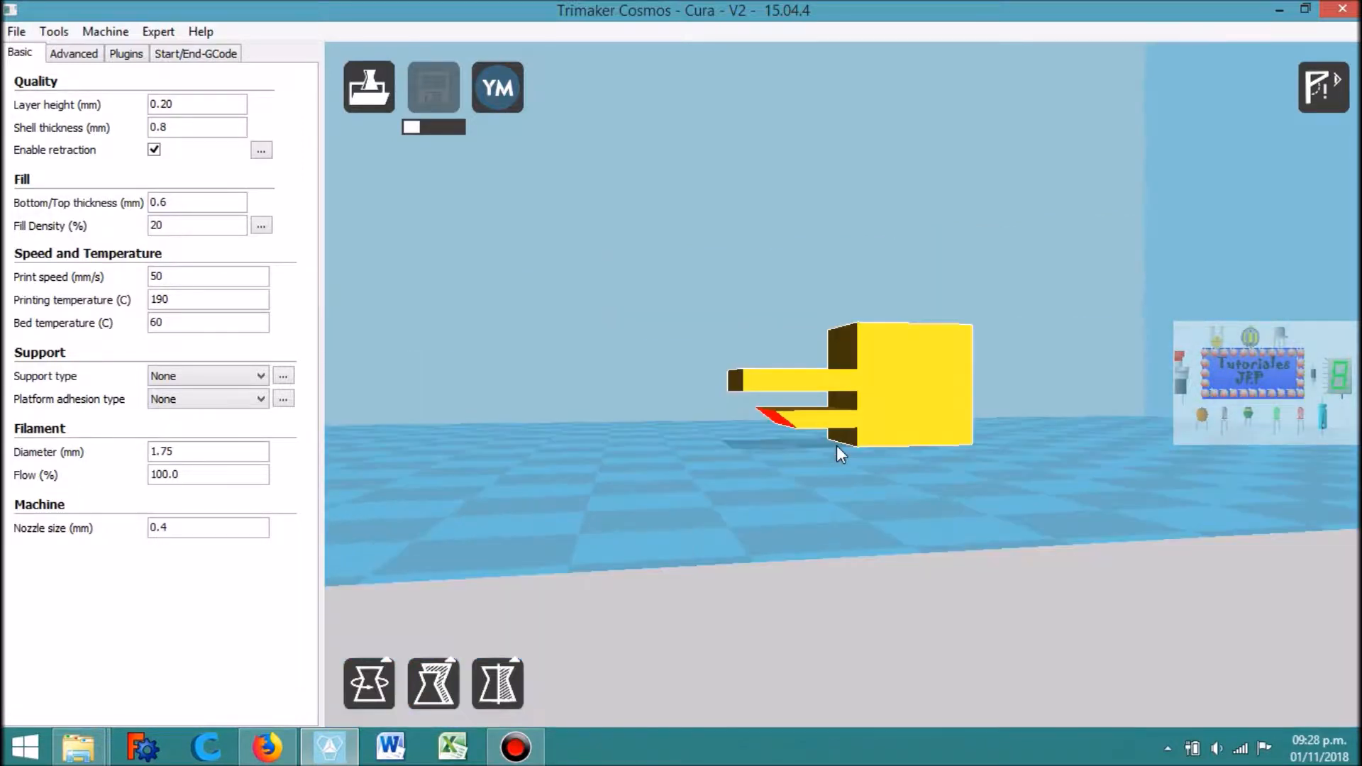
key("Down")
key("Down")
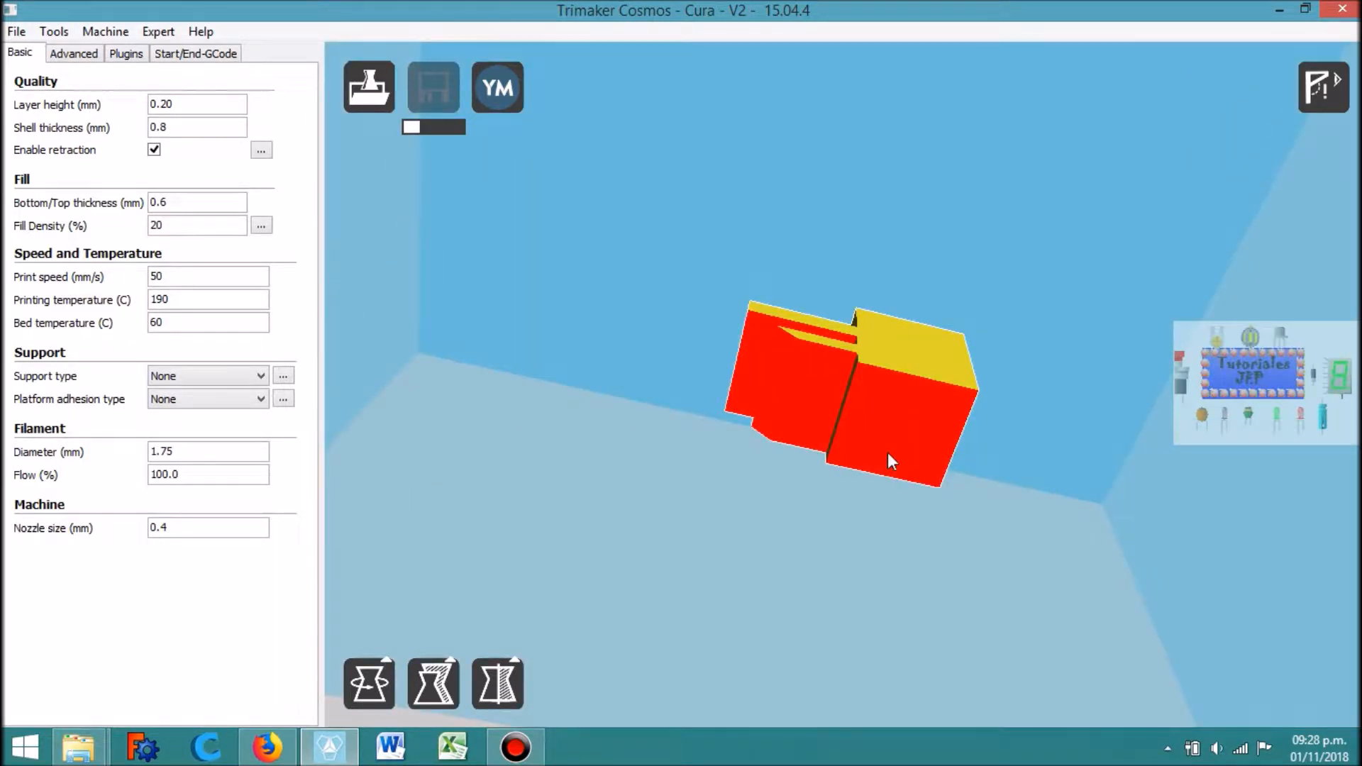
key("Down")
key("Up")
key("Up")
key("Up")
key("Up")
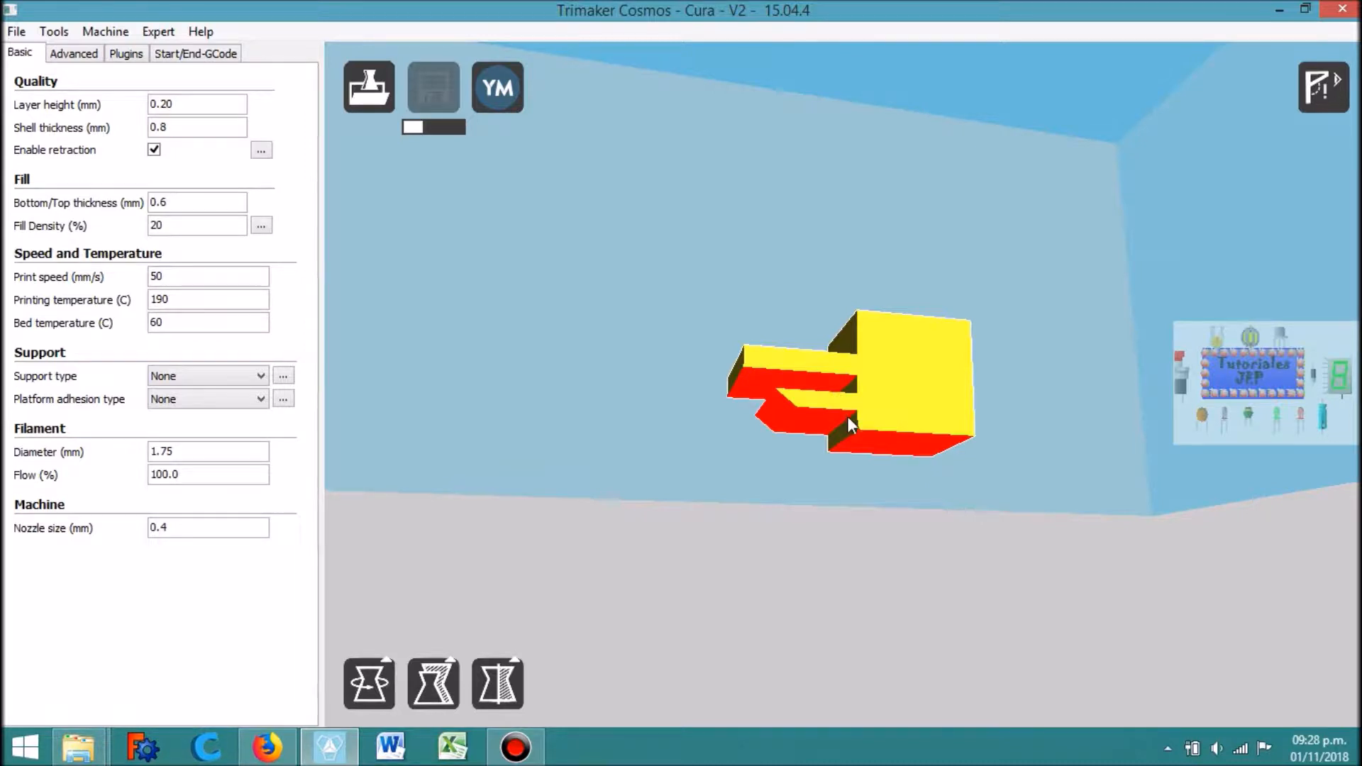
key("Down")
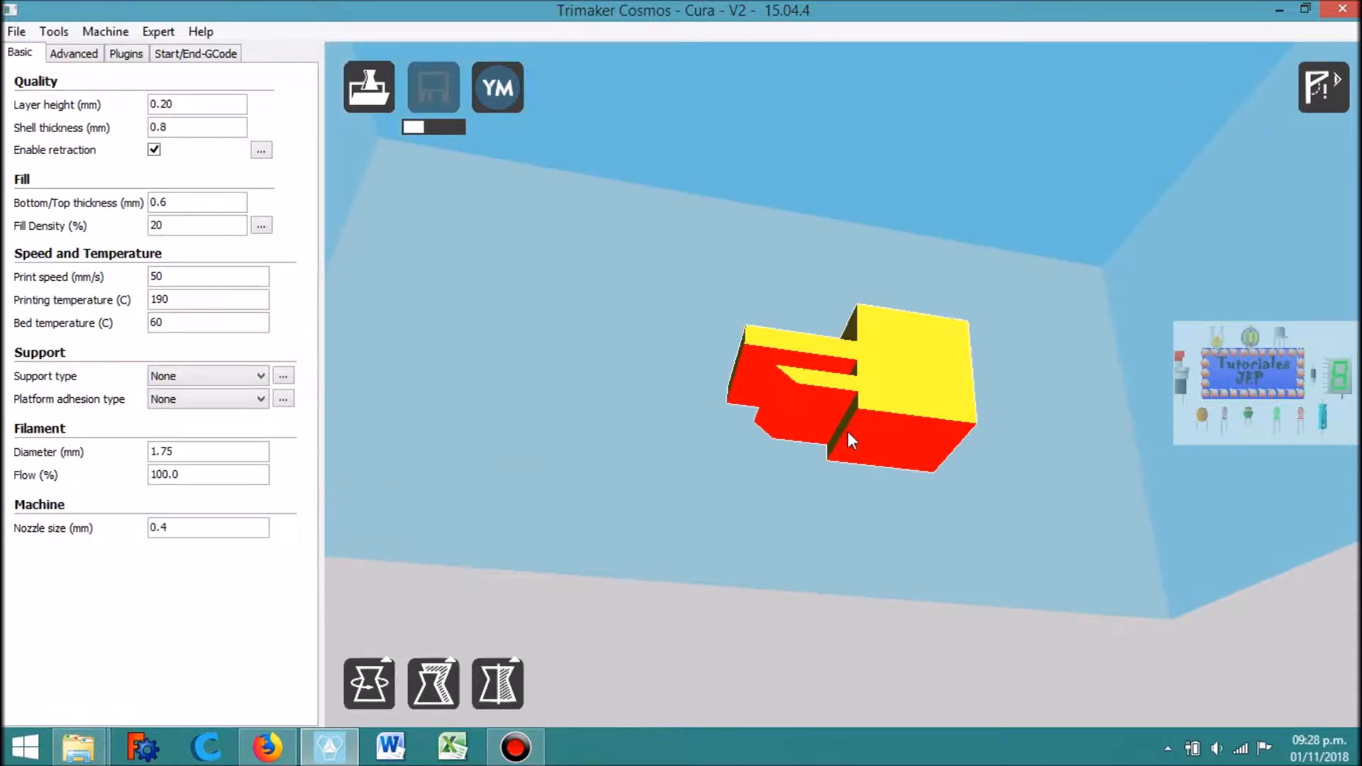
key("Up")
key("Up")
key("Up")
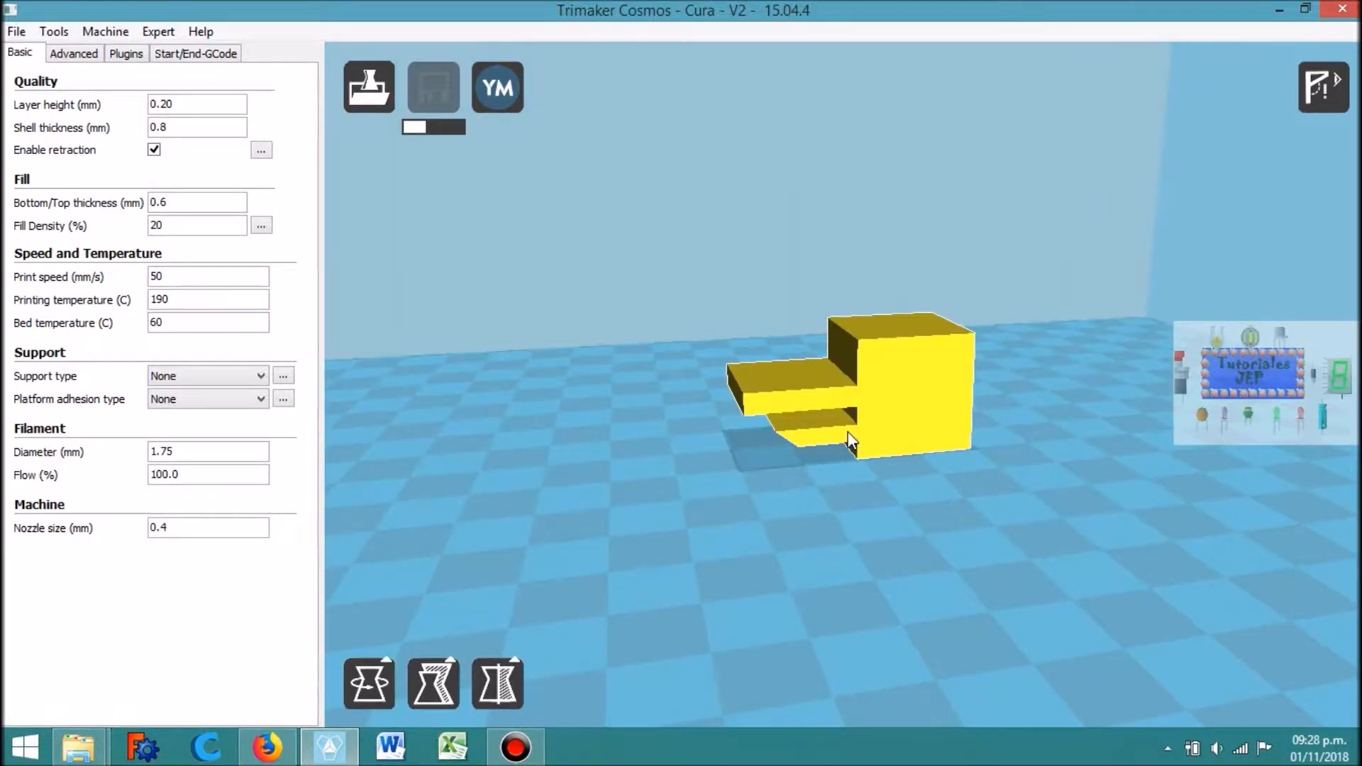
Step: Switch the view mode to Transparent and examine the model's inner faces from all sides
left_click(1317, 103)
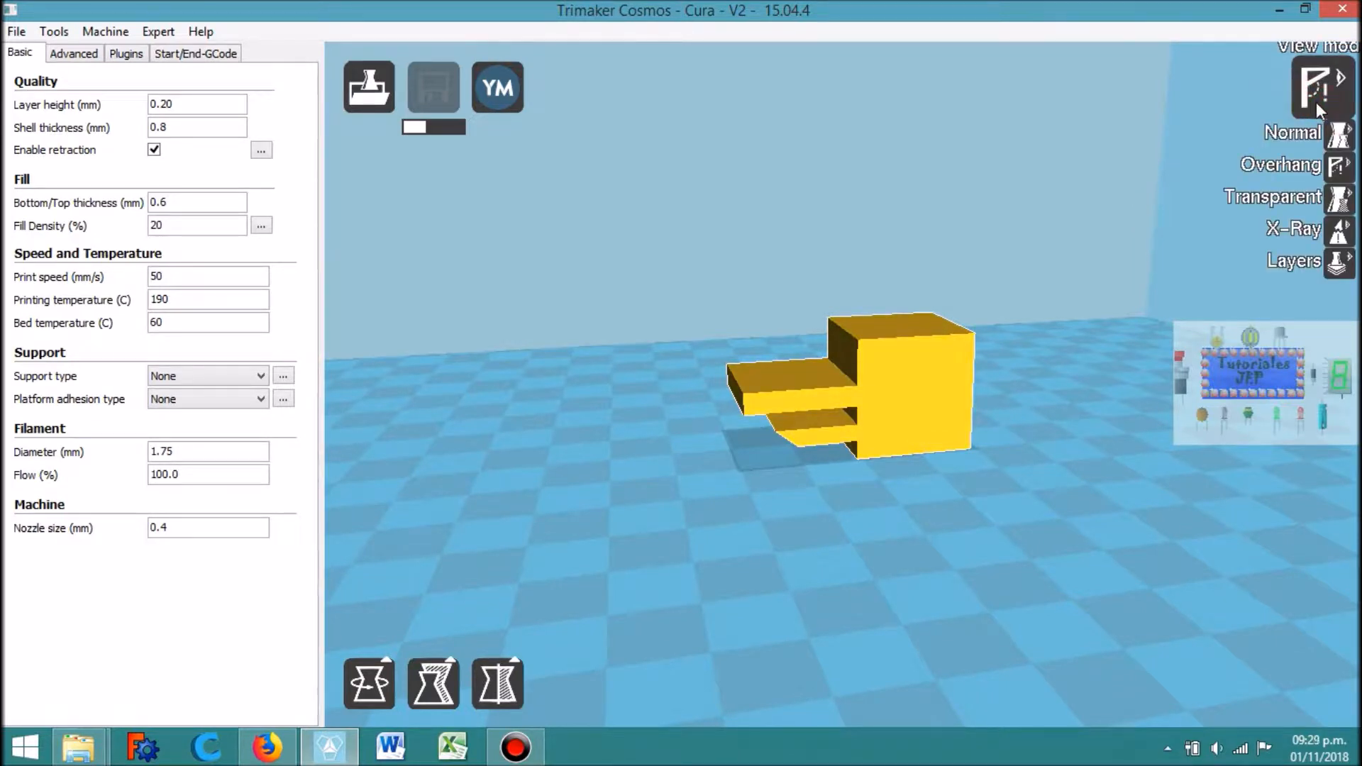
left_click(1339, 201)
key("Left")
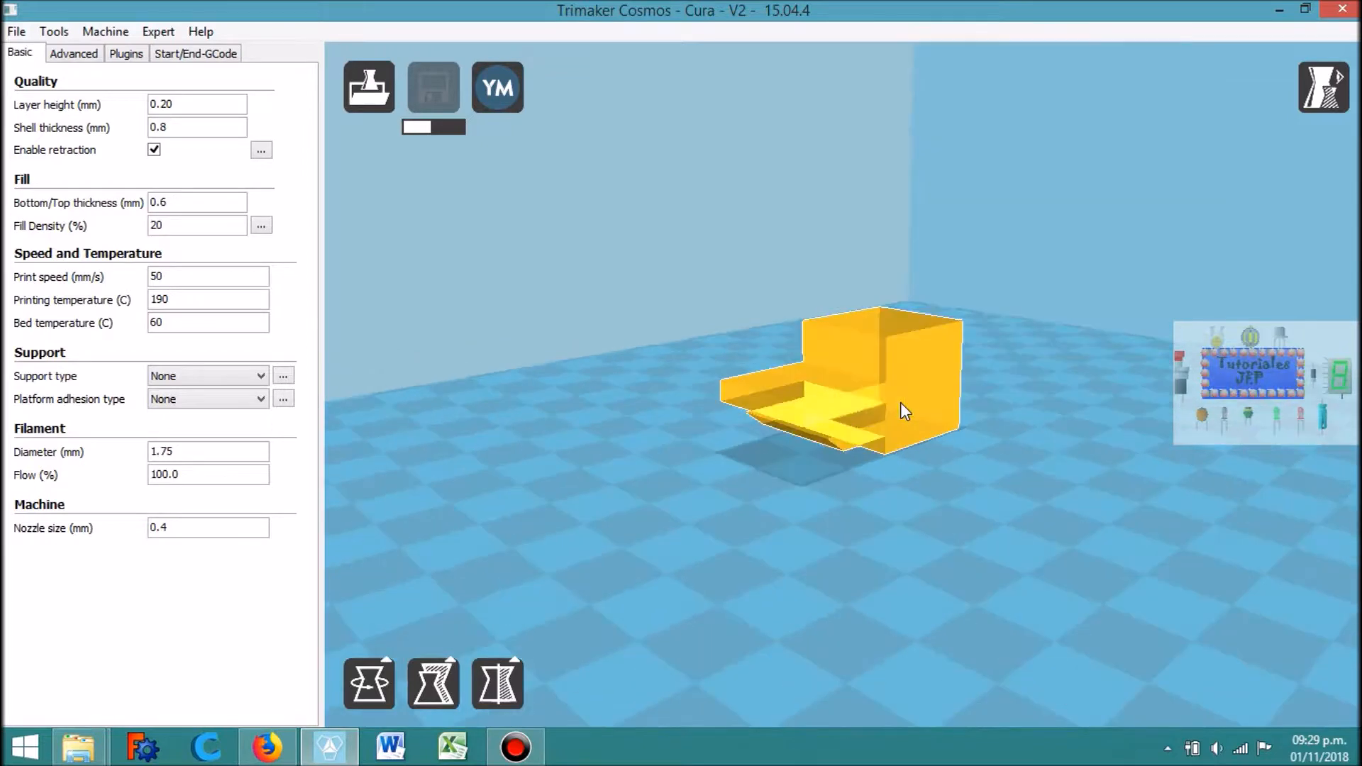
key("Left")
key("Left")
key("Left")
key("Left")
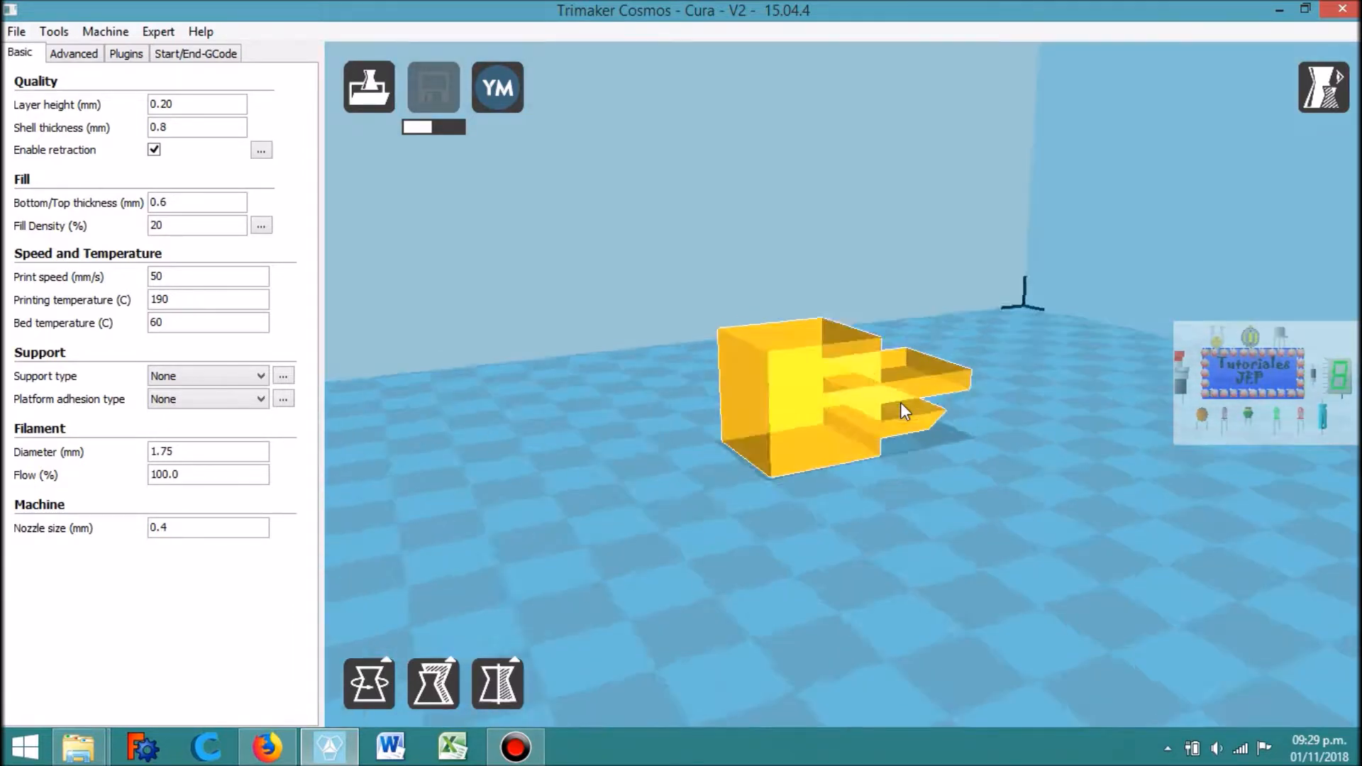
key("Left")
key("Left")
key("Left")
key("Left")
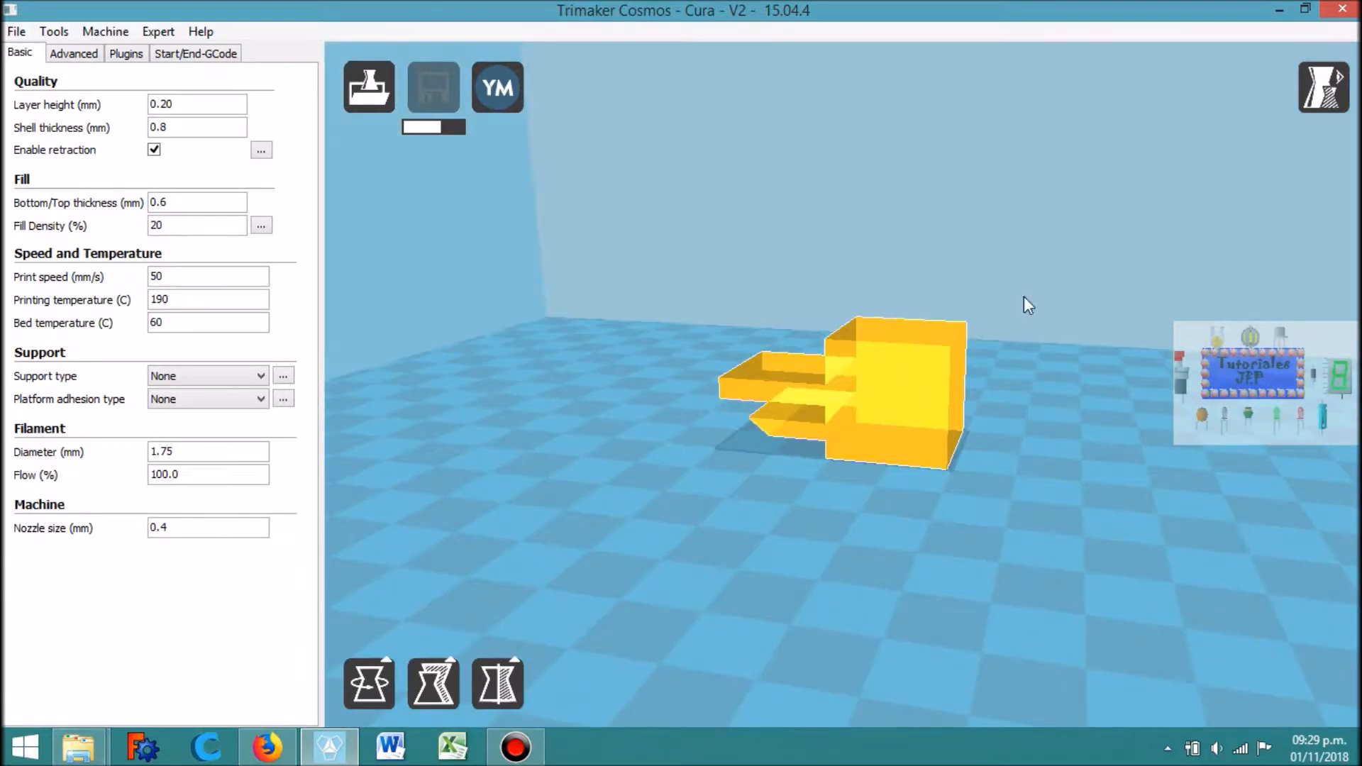
Step: Switch the view mode to X-Ray and examine the model's silhouette and internal overlaps all around
left_click(1313, 92)
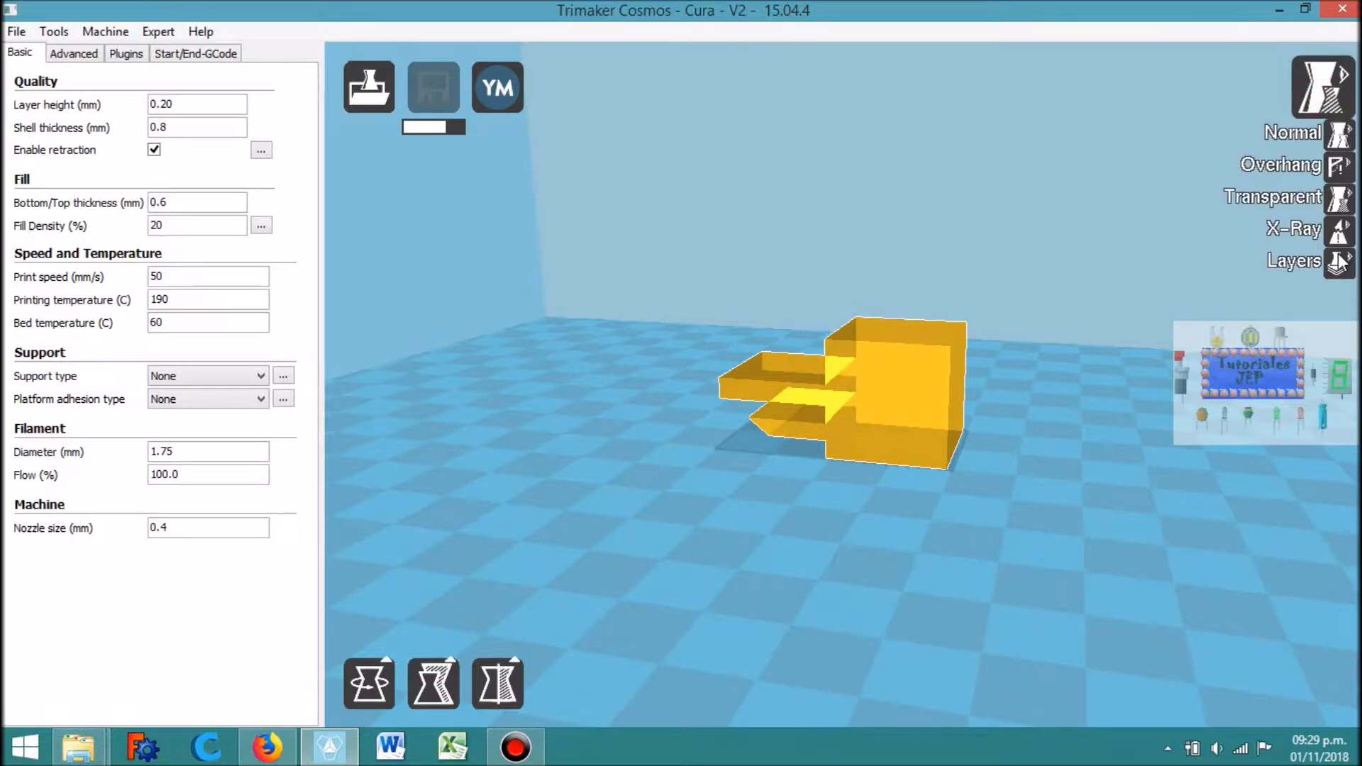
left_click(1341, 236)
key("Right")
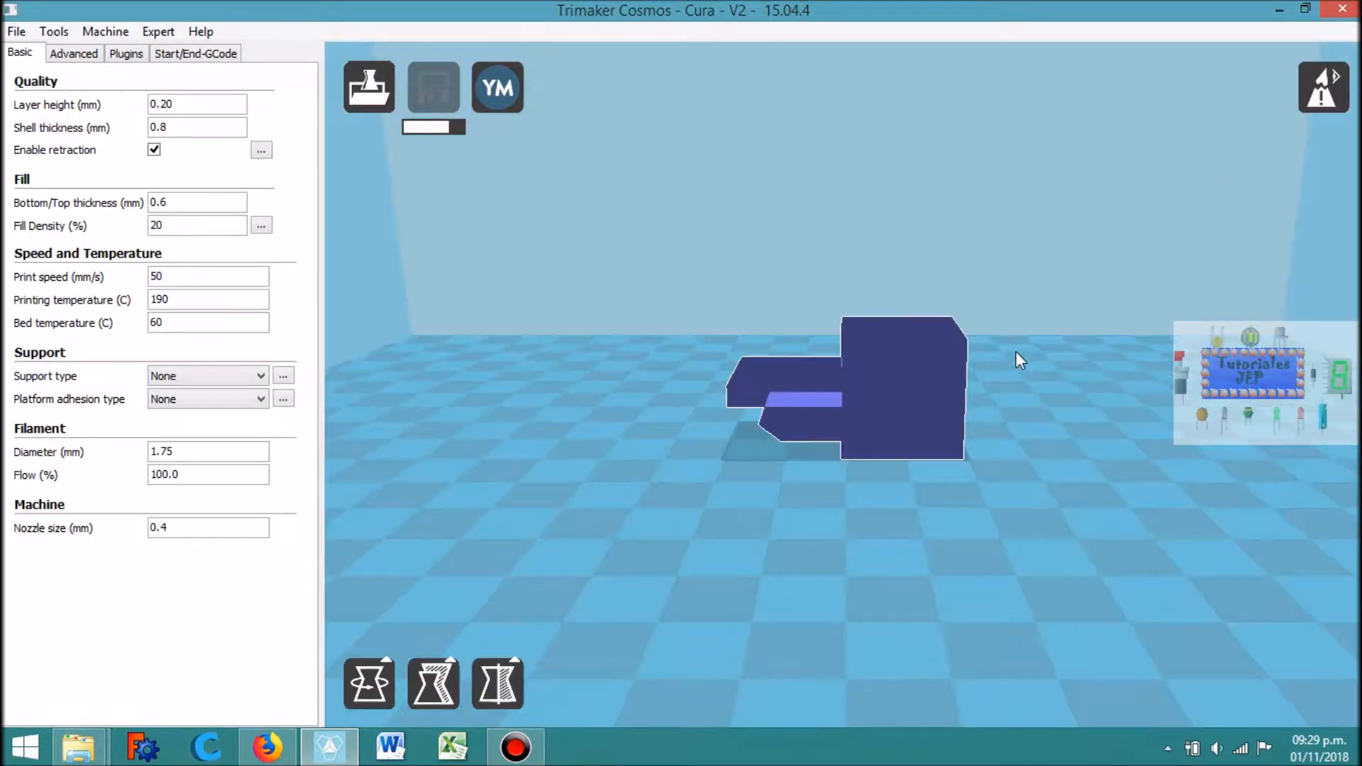
key("Right")
key("Right")
key("Right")
key("Right")
key("Right")
key("Right")
key("Right")
key("Right")
key("Right")
key("Right")
key("Right")
key("Right")
key("Right")
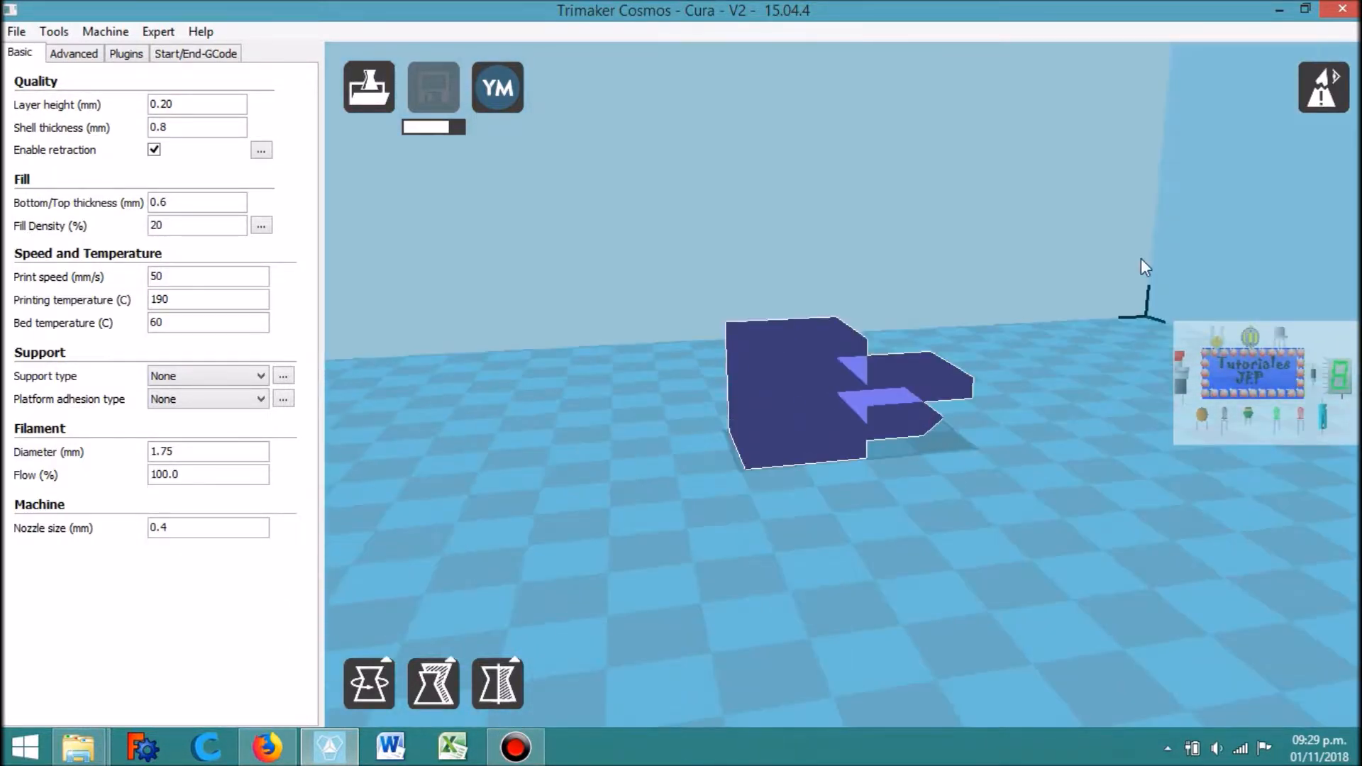
Step: Switch the view mode to Layers, reduce the preview to layer 1 and inspect that first layer up close
left_click(1323, 103)
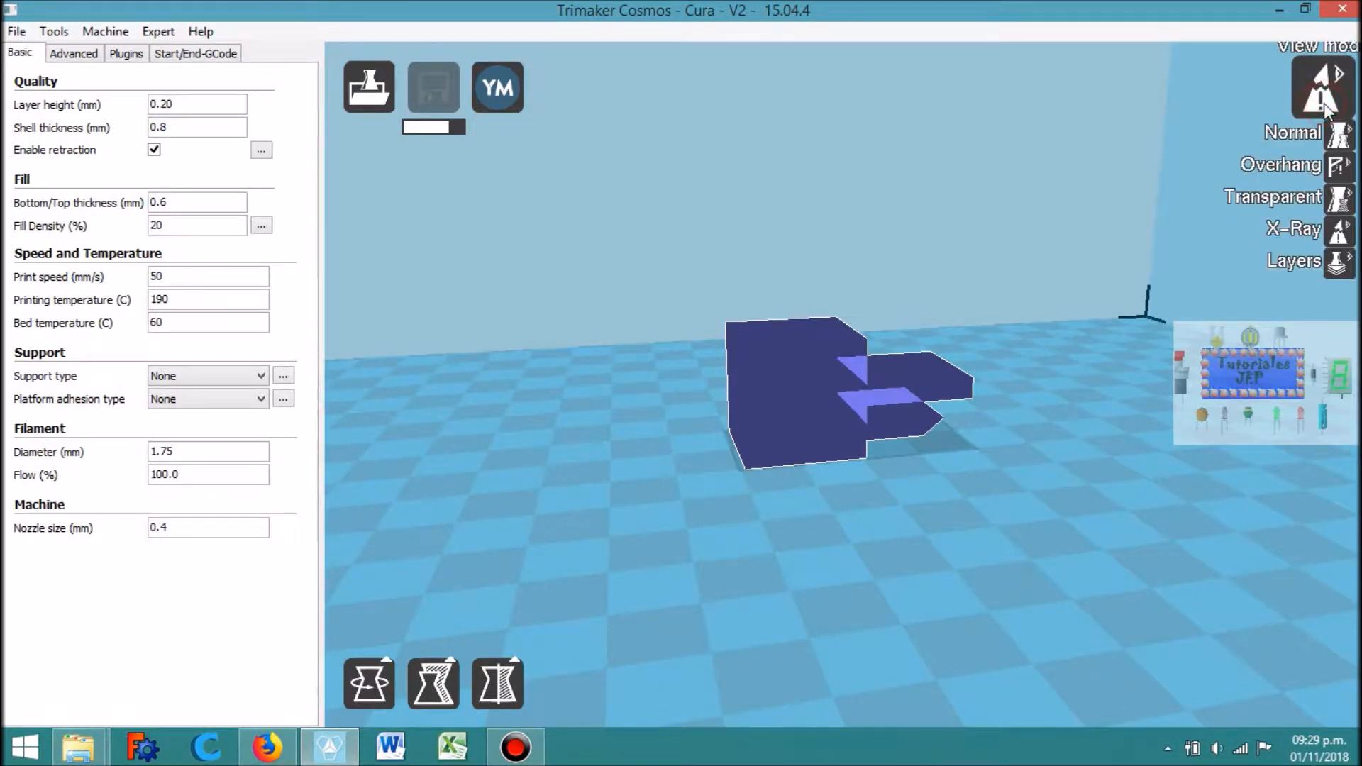
left_click(1308, 265)
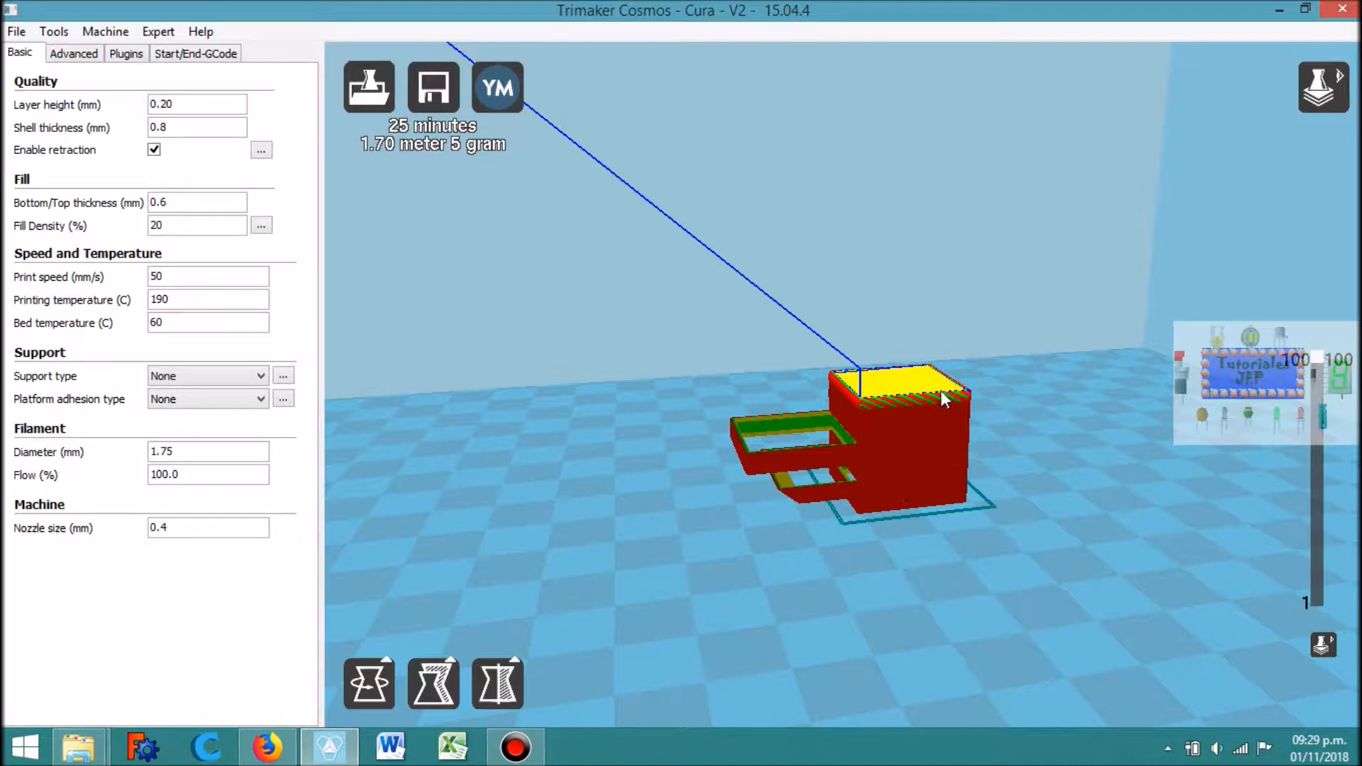
left_click_drag(1318, 356, 1311, 605)
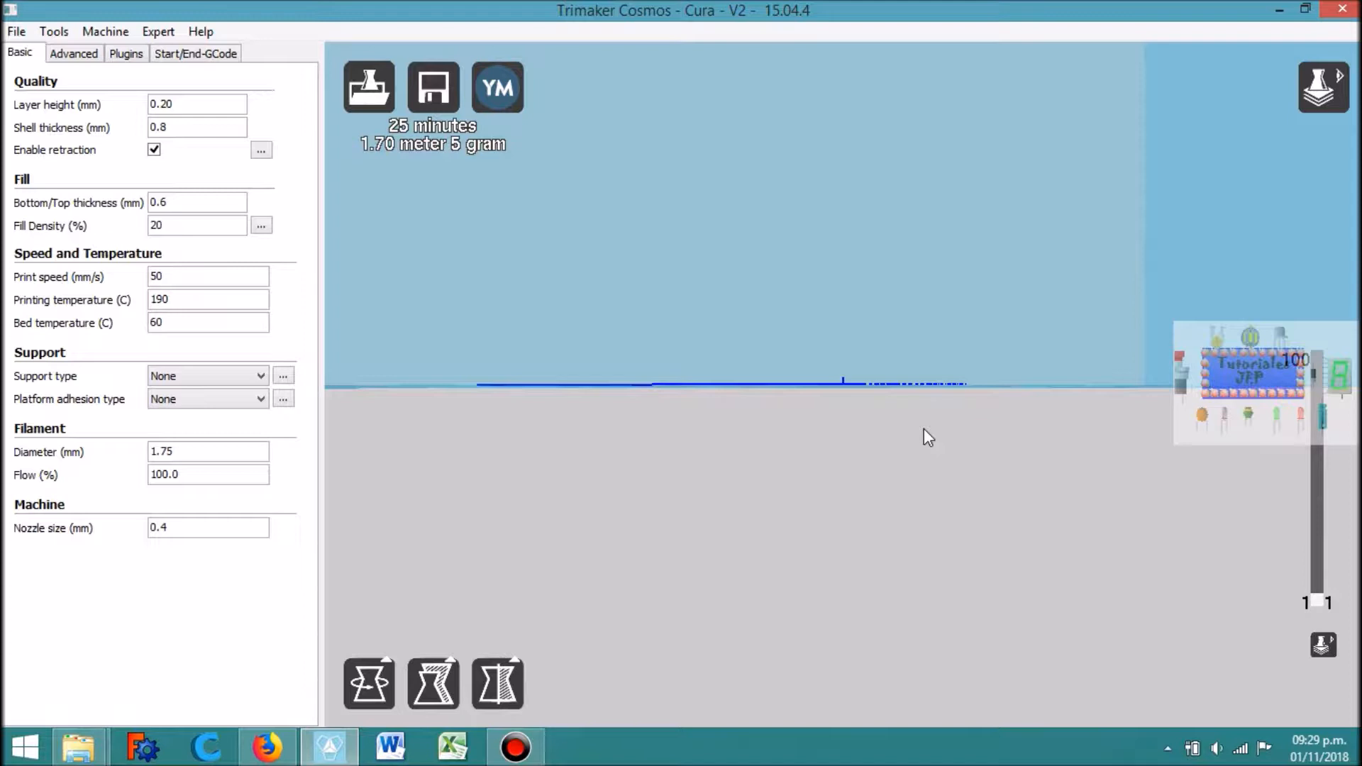
key("Up")
key("Up")
key("Up")
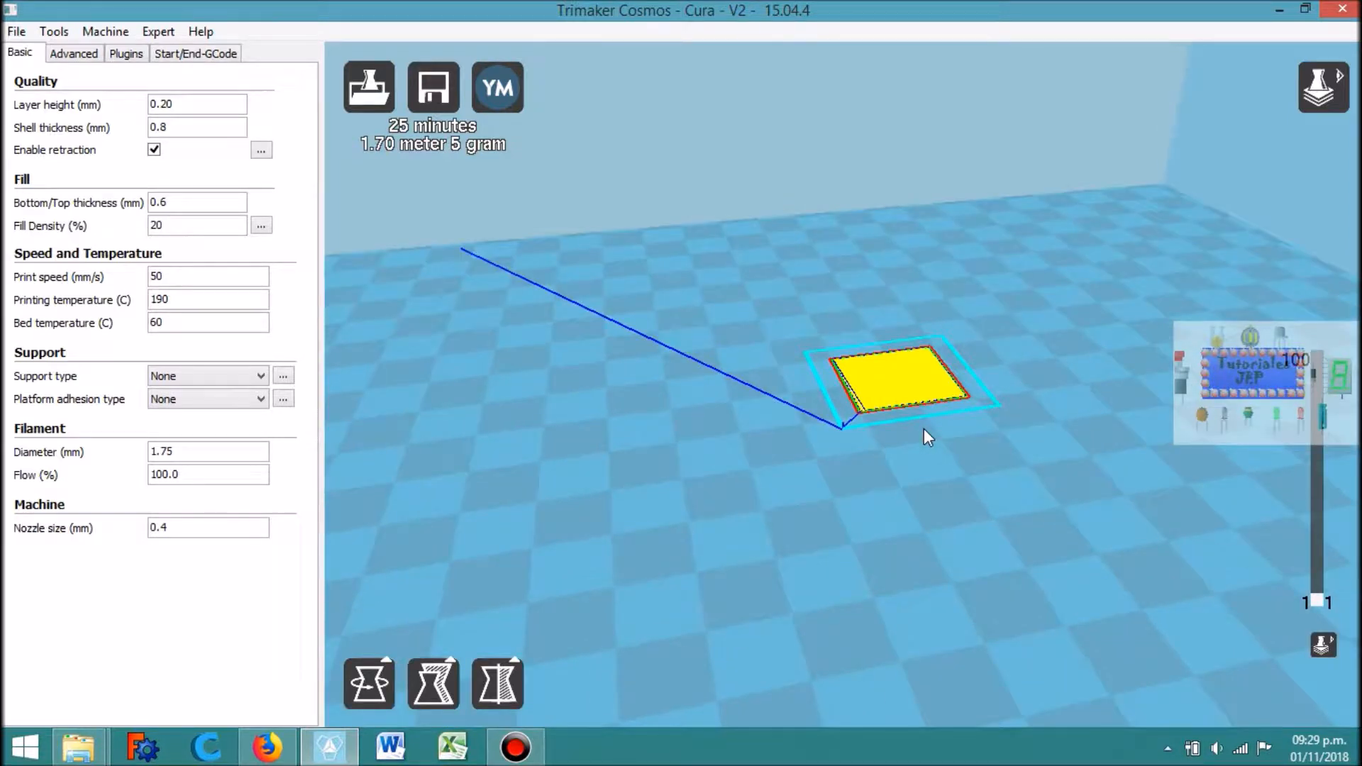
key("Up")
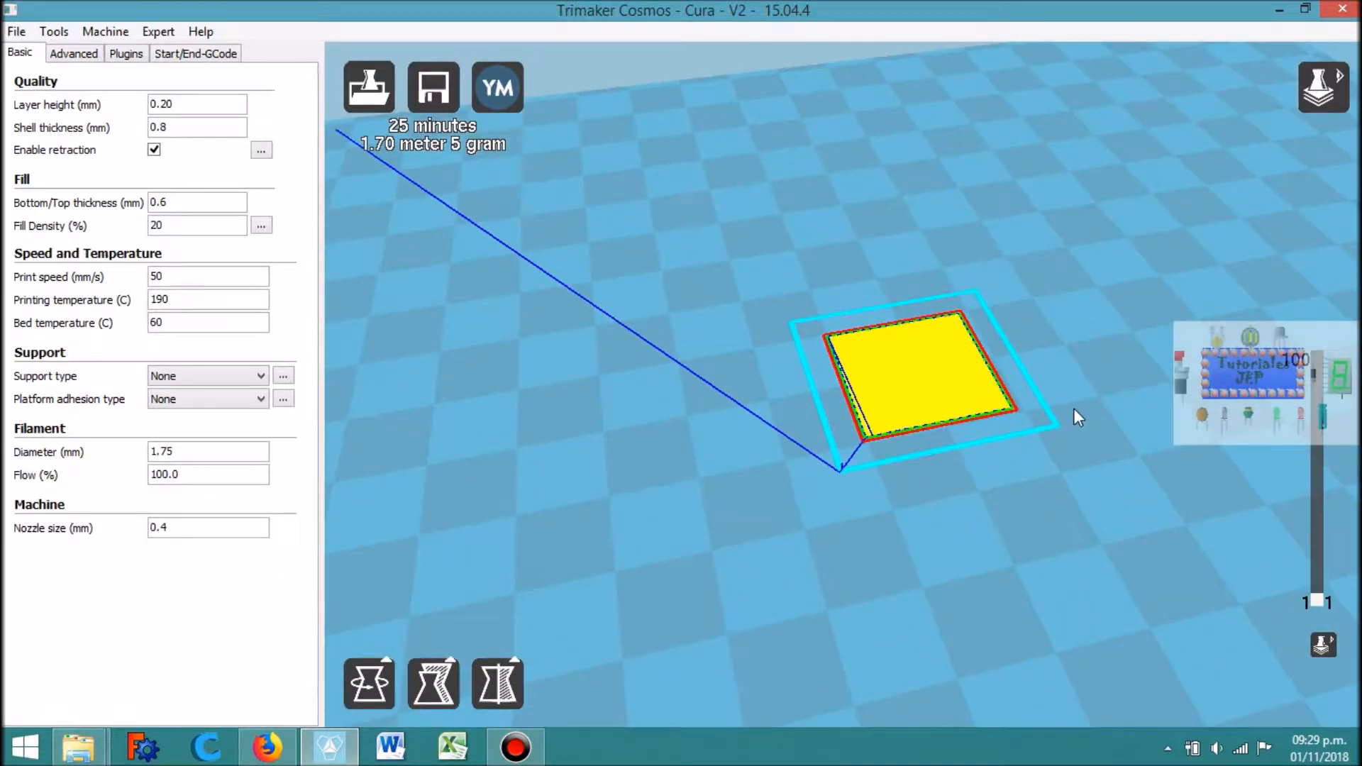
left_click(1318, 598)
left_click_drag(1318, 598, 1322, 604)
scroll(976, 388, "up", 5)
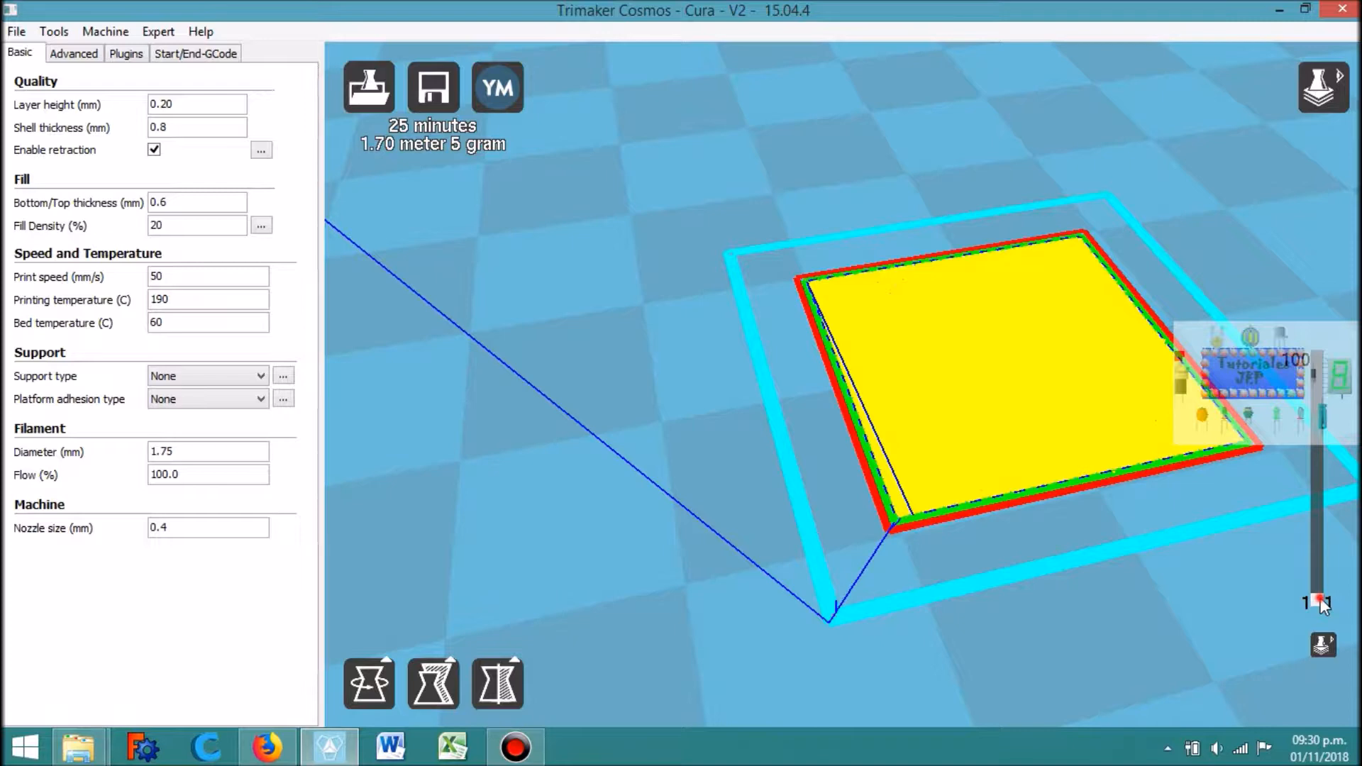
Step: Raise the layer preview to layer 100, then lower it to layer 86 to examine the block's infill grid
left_click_drag(1321, 598, 1334, 366)
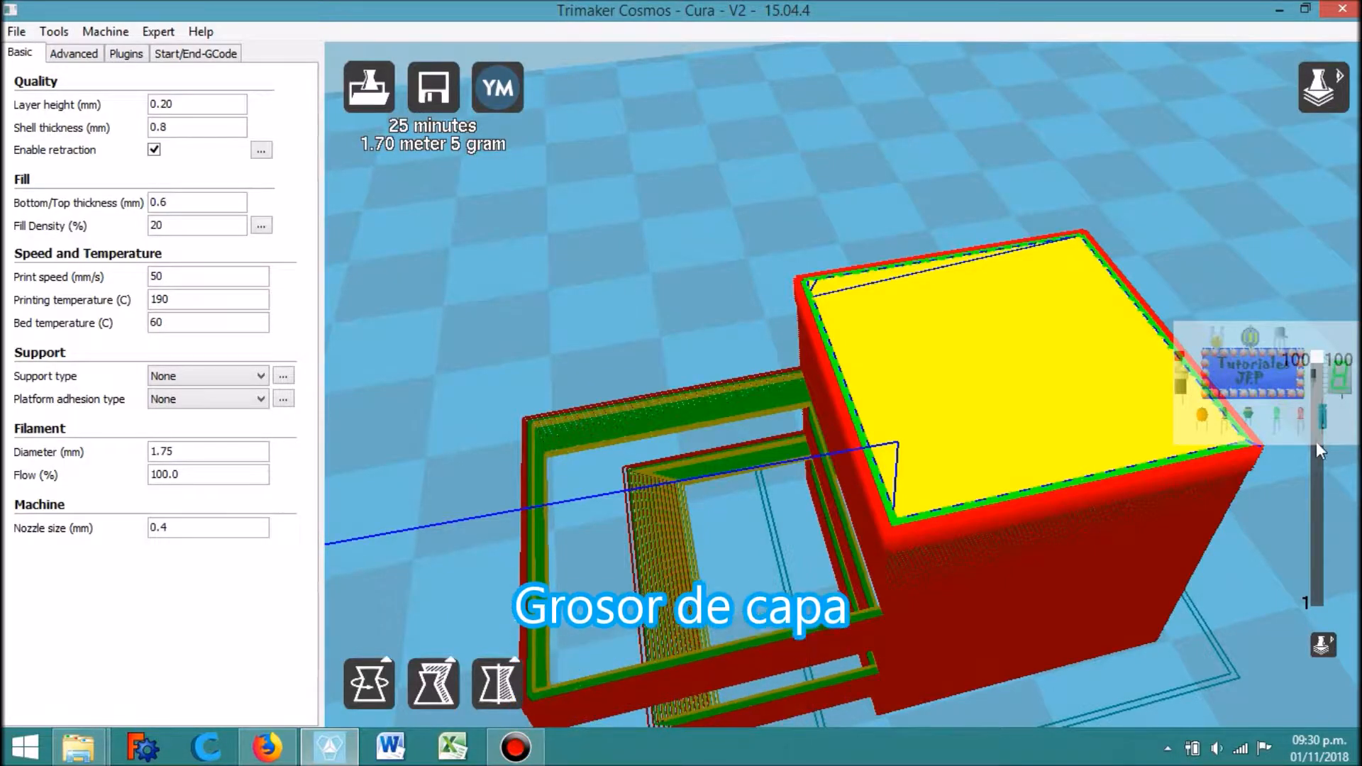
left_click_drag(1317, 354, 1317, 390)
scroll(1277, 450, "up", 3)
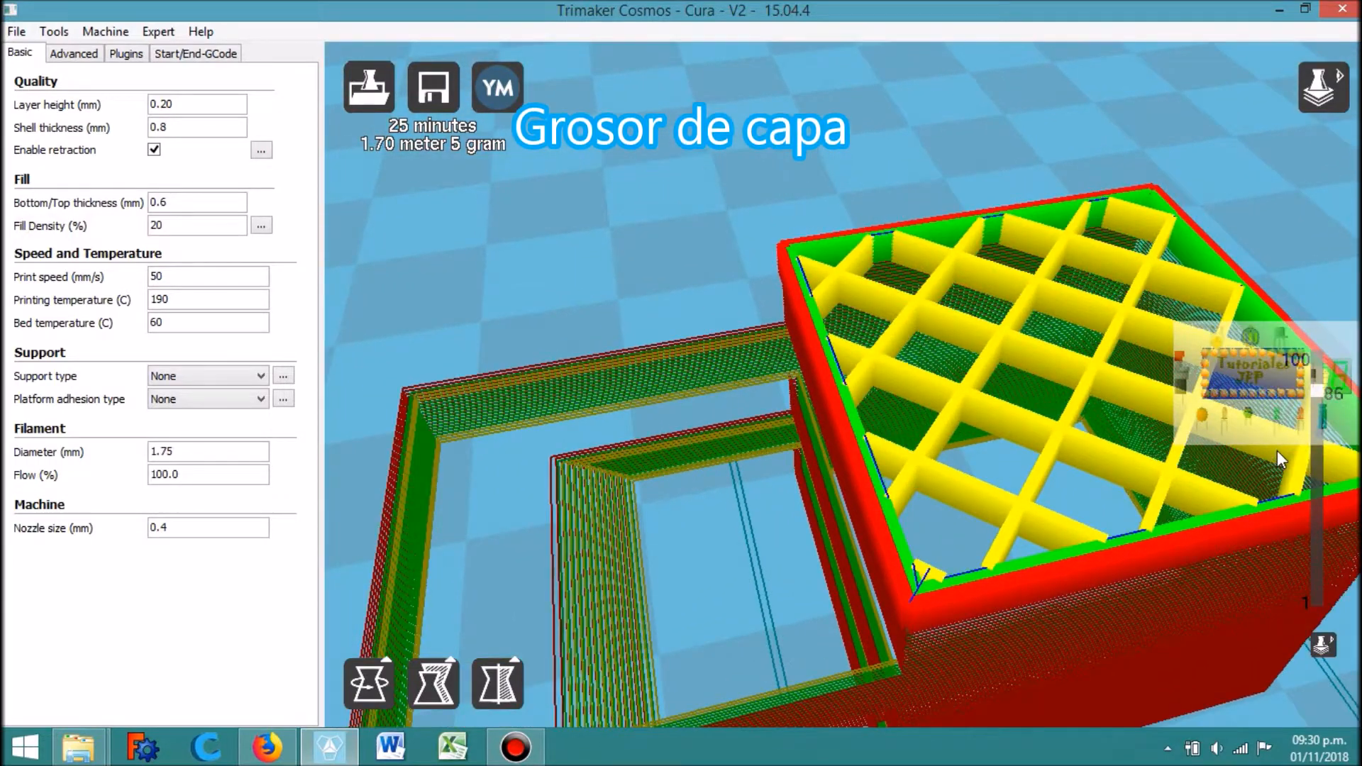
scroll(1278, 450, "down", 6)
scroll(1277, 451, "down", 1)
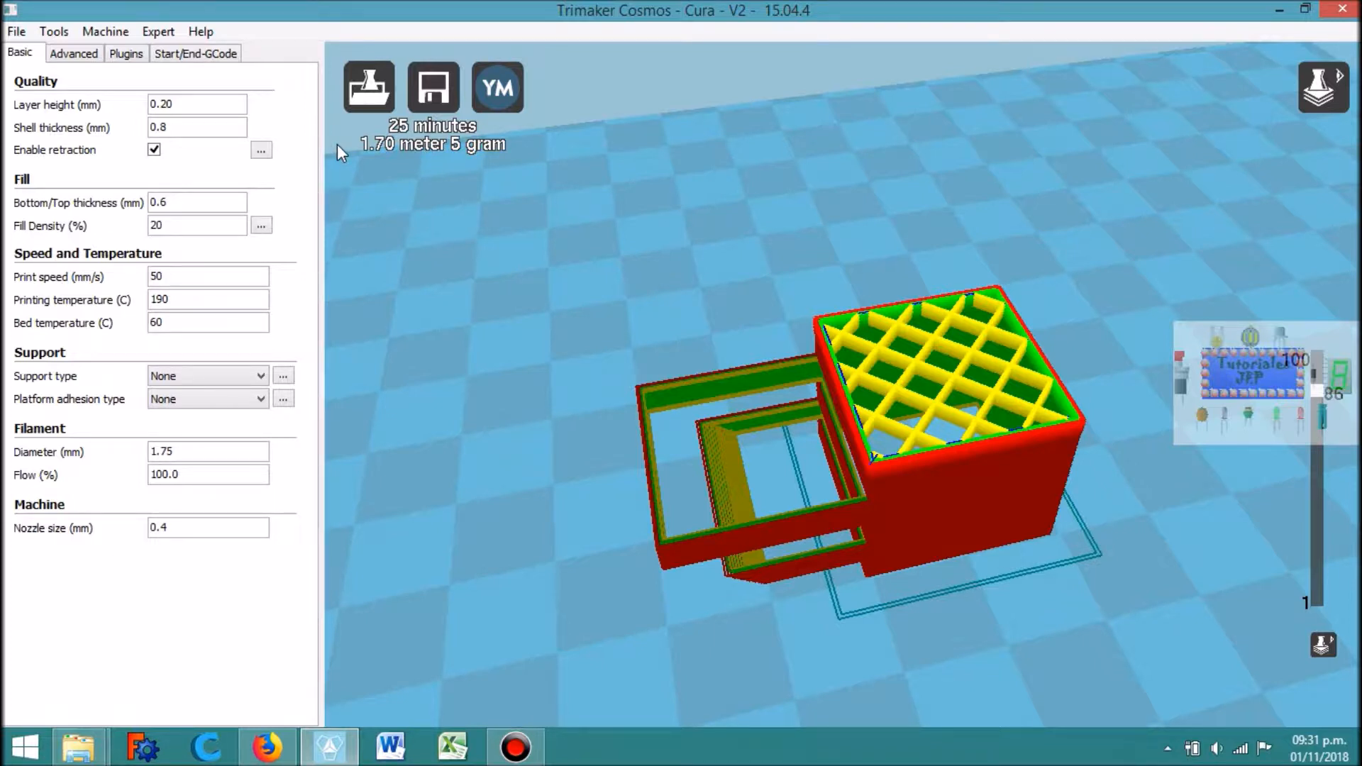
Step: Set the layer height to 0.25 mm
left_click(191, 102)
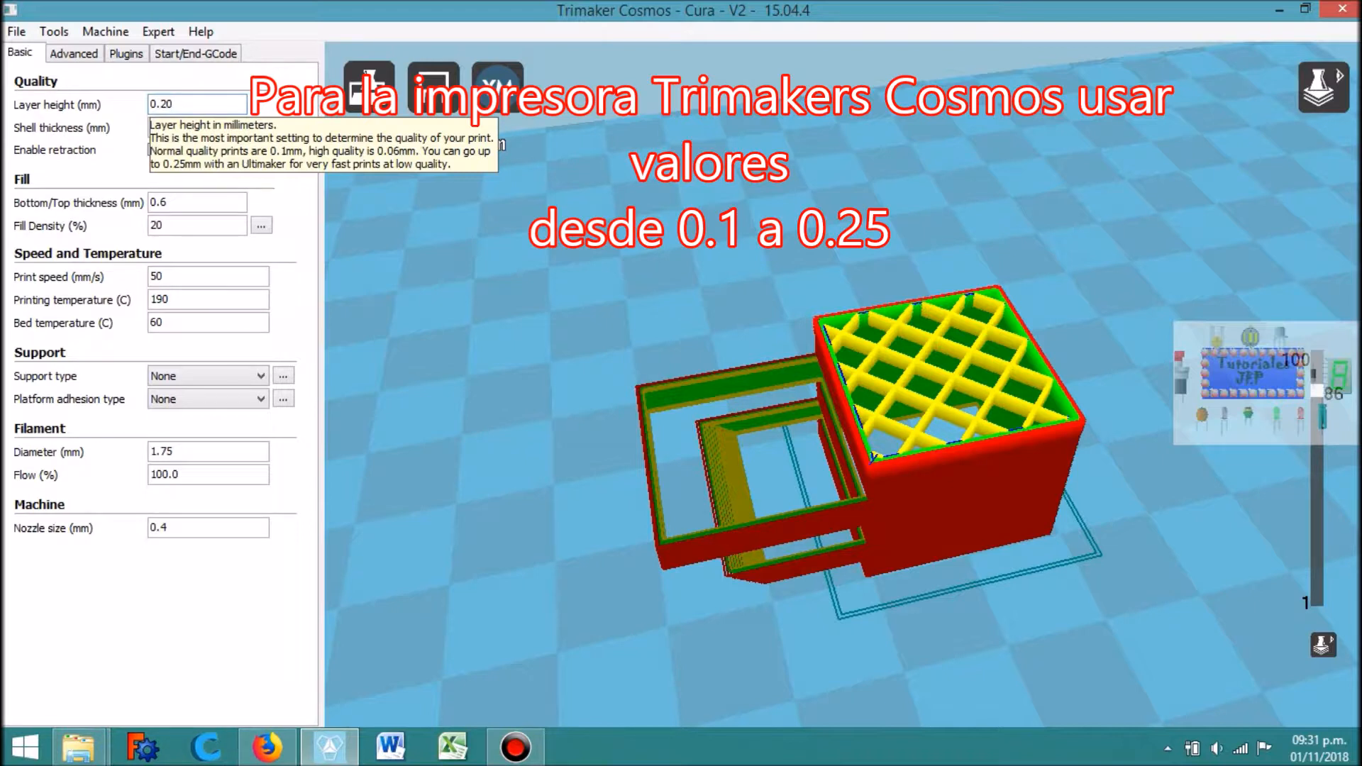
key("BackSpace")
type("5")
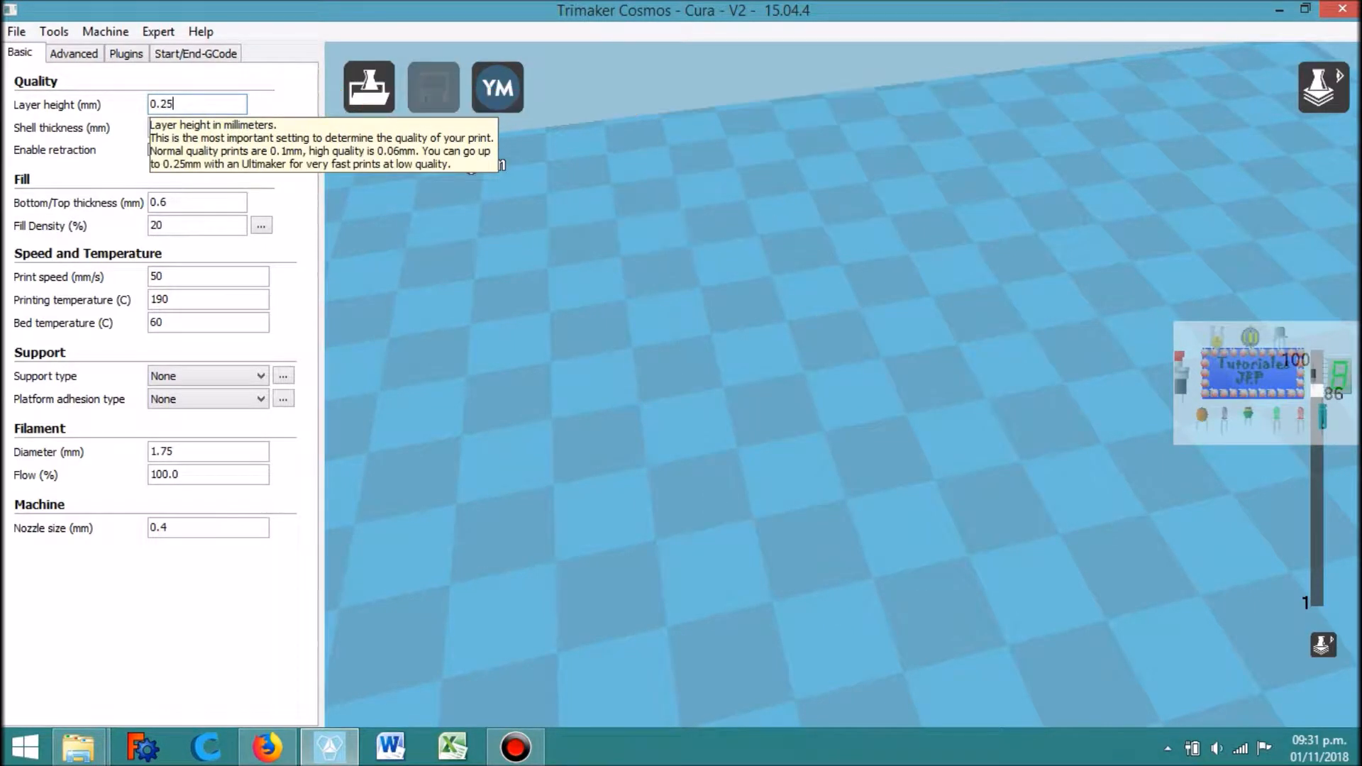
double_click(175, 103)
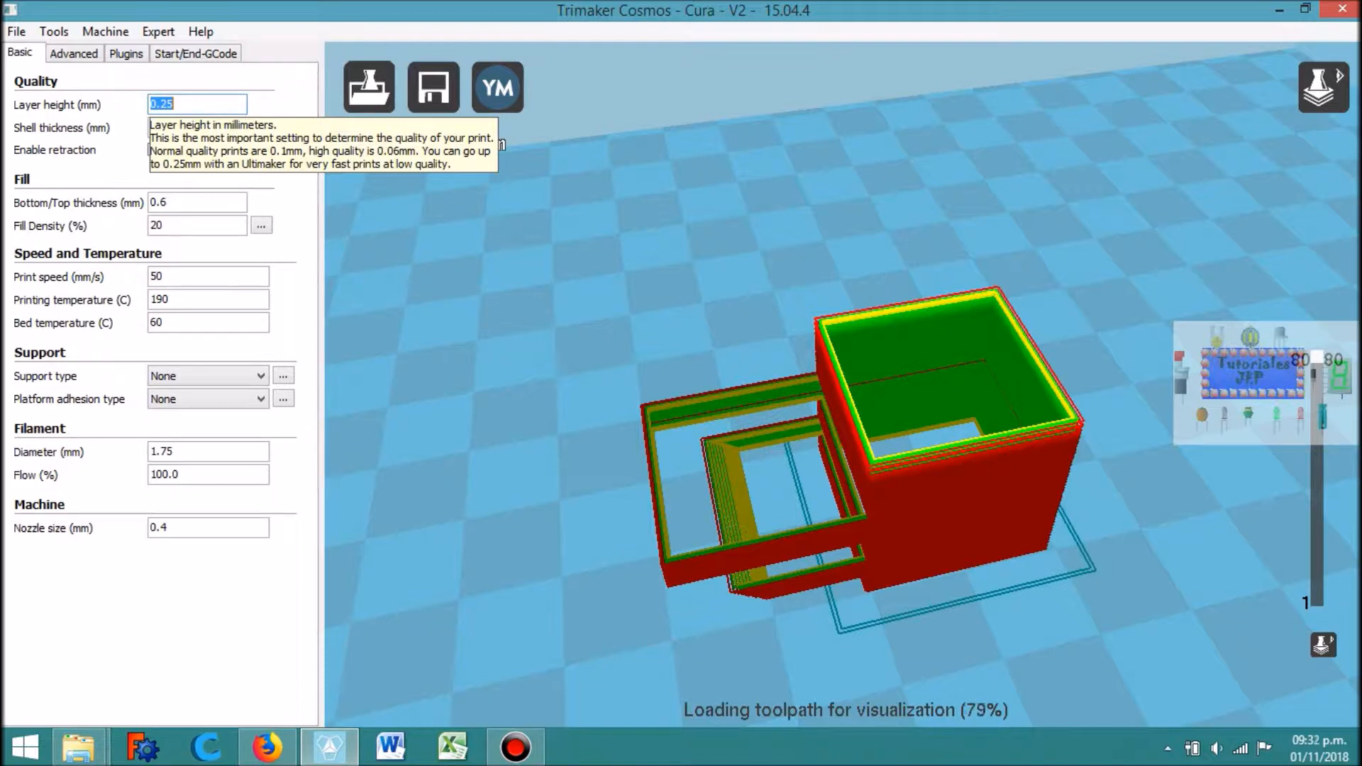
left_click(173, 104)
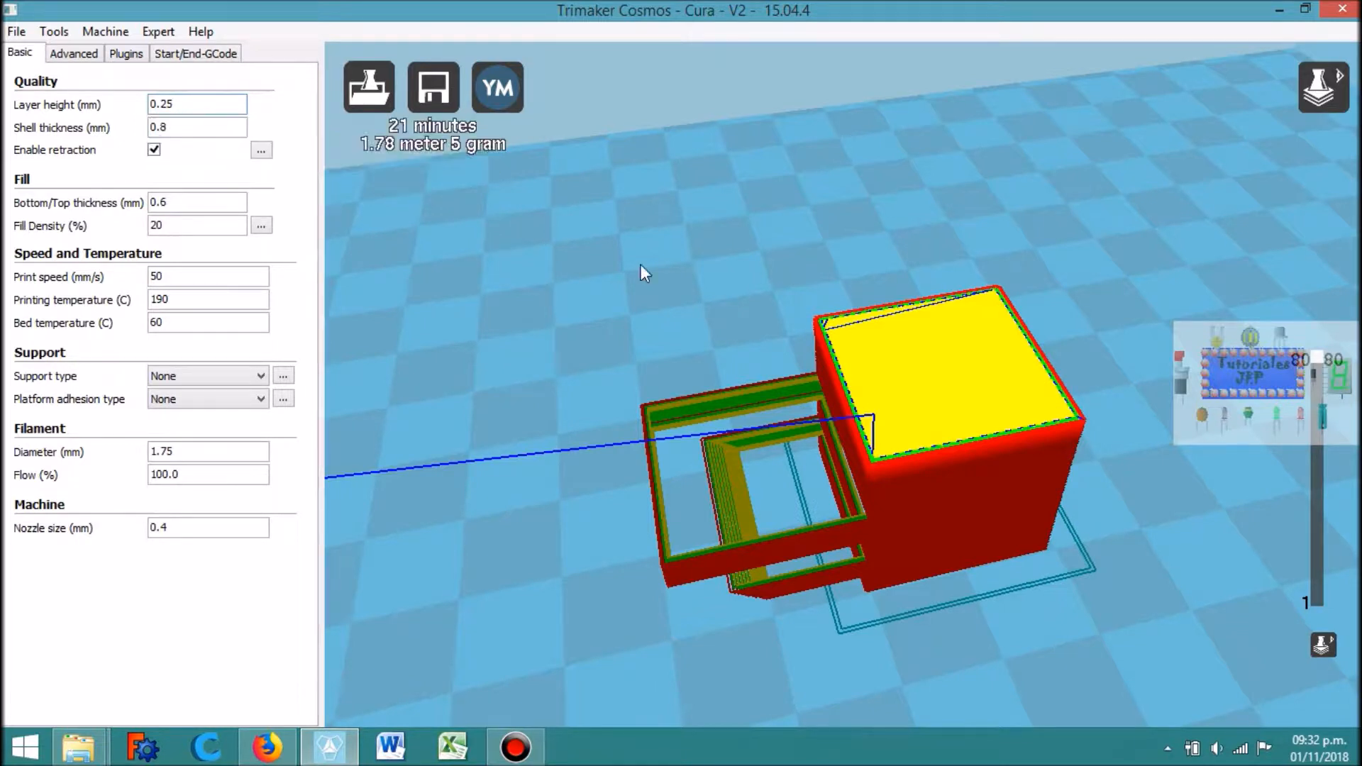
Step: Lower the layer preview to layer 70 and examine the infill and layer spacing on the block and tabs
left_click_drag(1318, 360, 1317, 391)
scroll(914, 529, "up", 5)
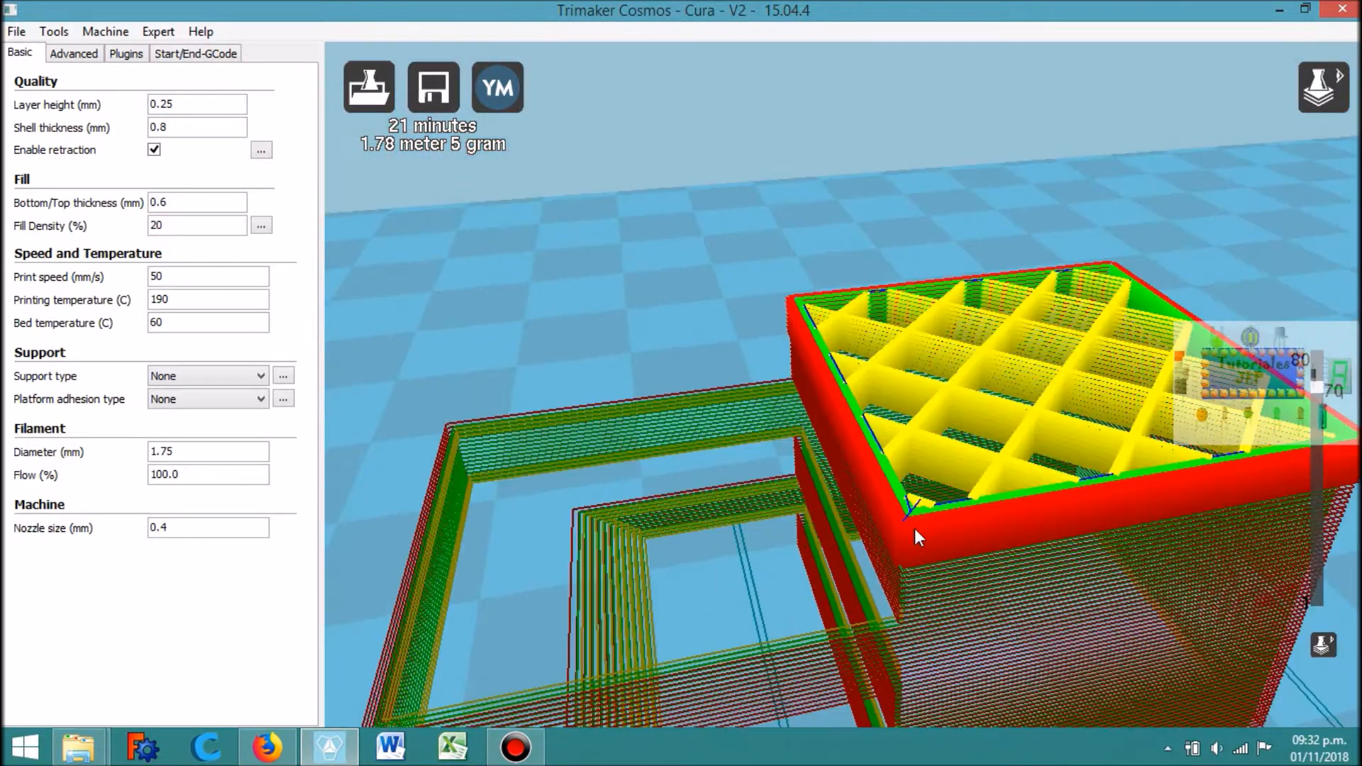
key("Down")
key("Down")
key("Up")
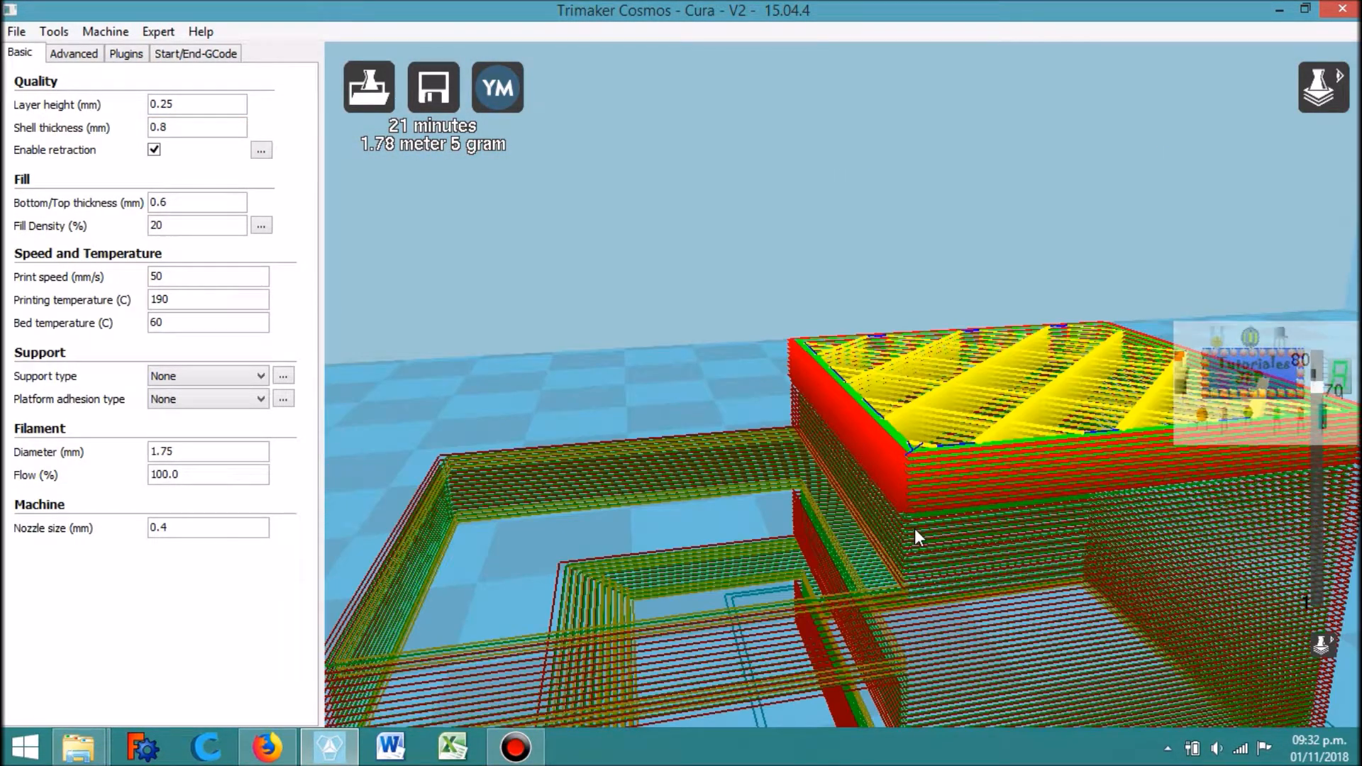
key("Up")
key("Up")
key("Up")
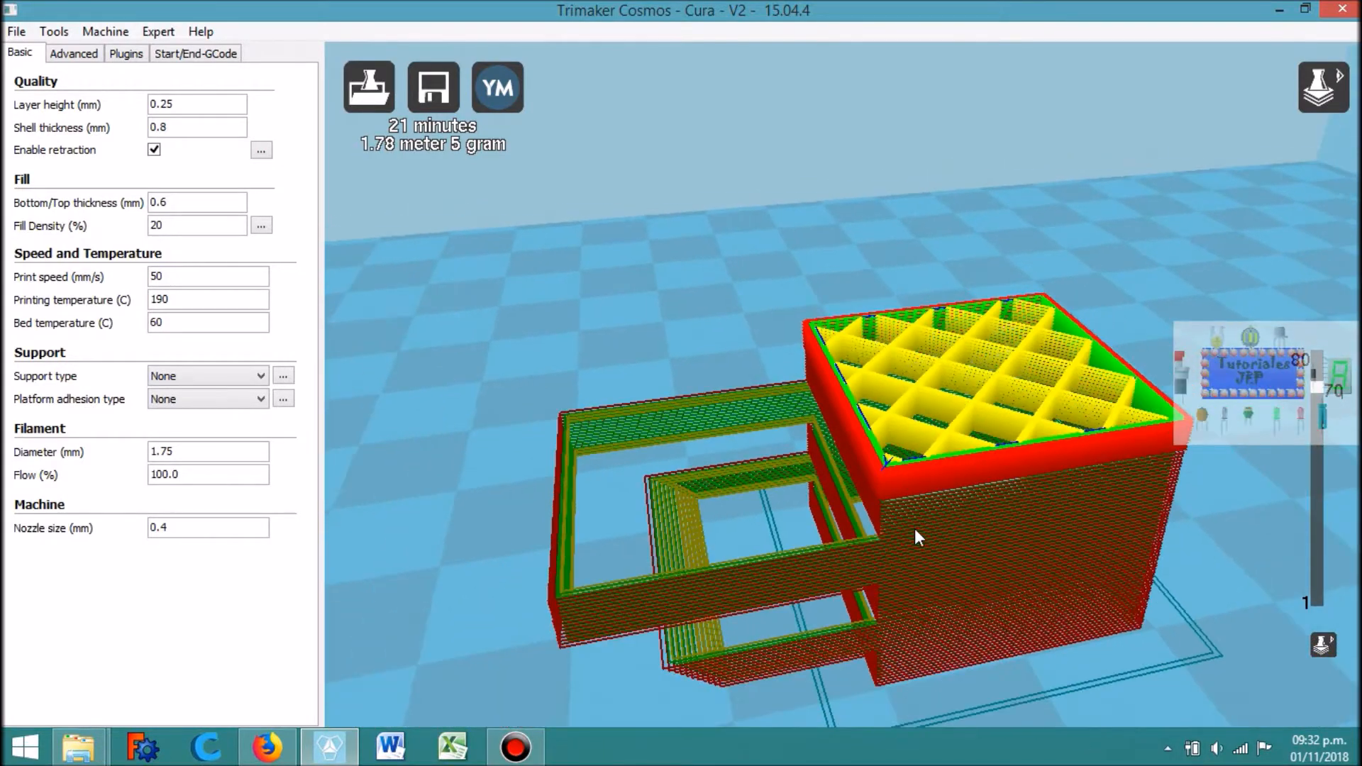
key("Down")
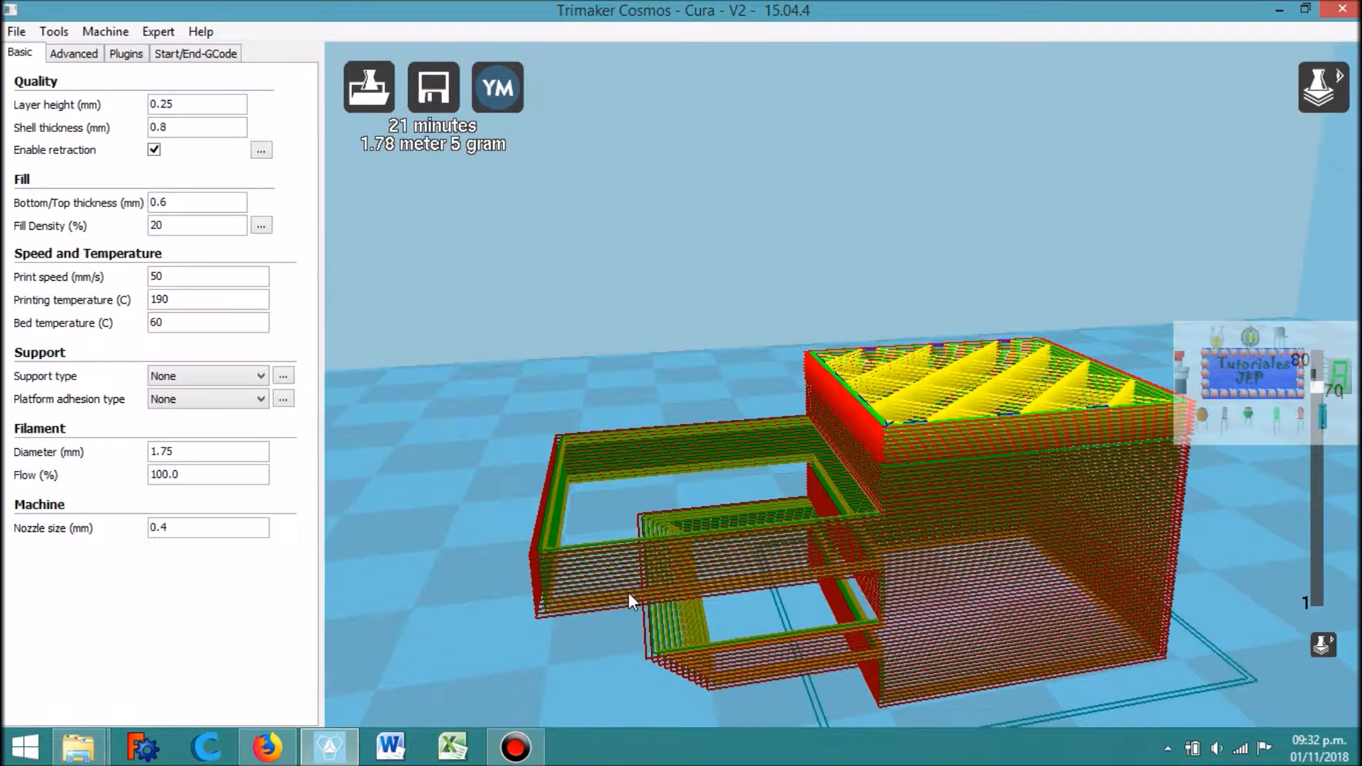
key("Down")
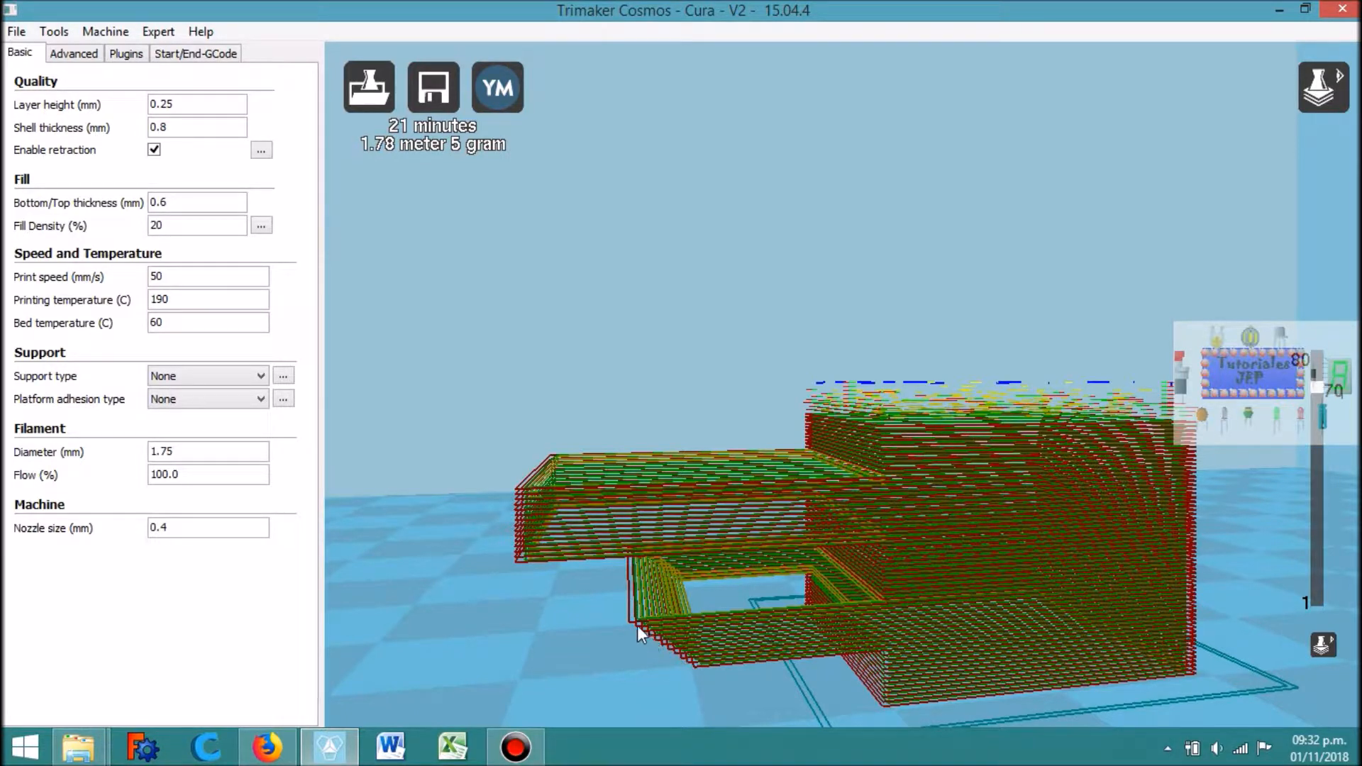
Step: Set the layer height to 0.60 mm
left_click(180, 105)
key("BackSpace")
key("BackSpace")
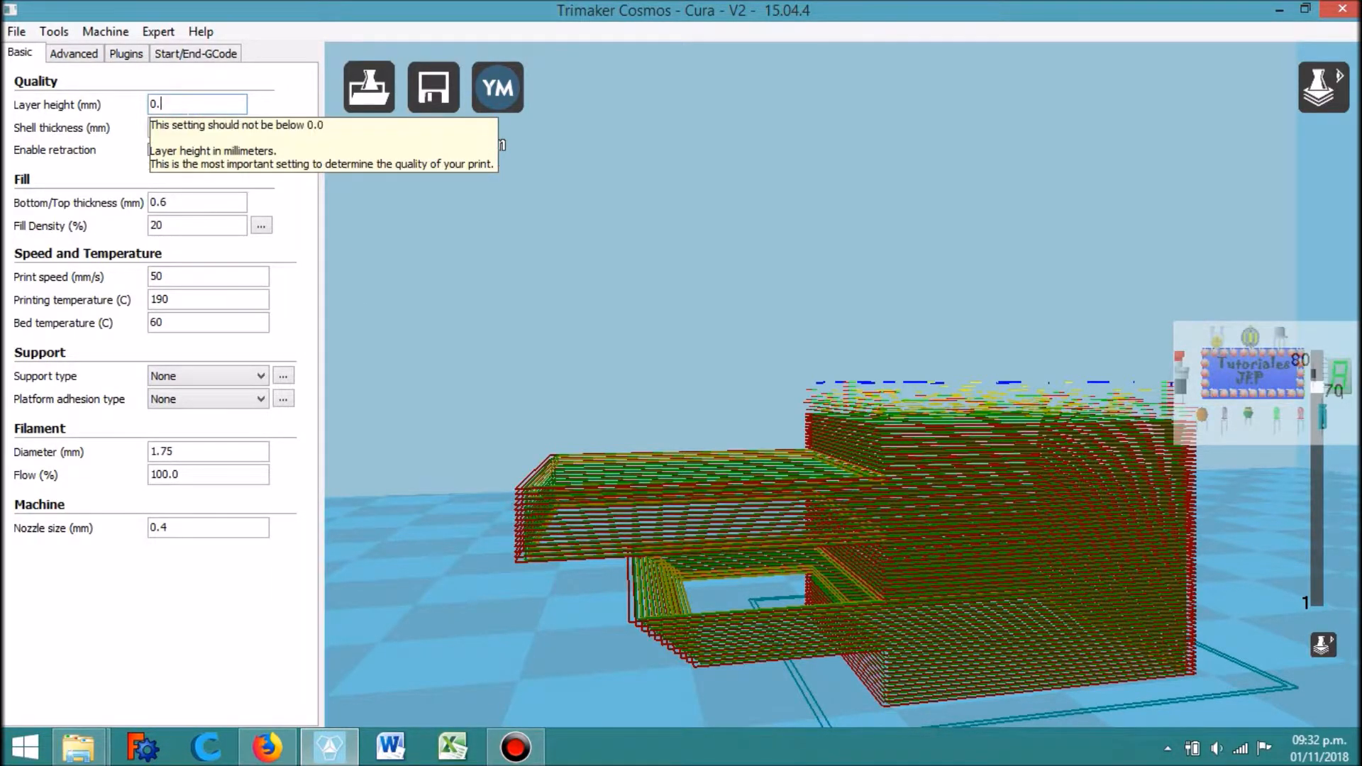
type("60")
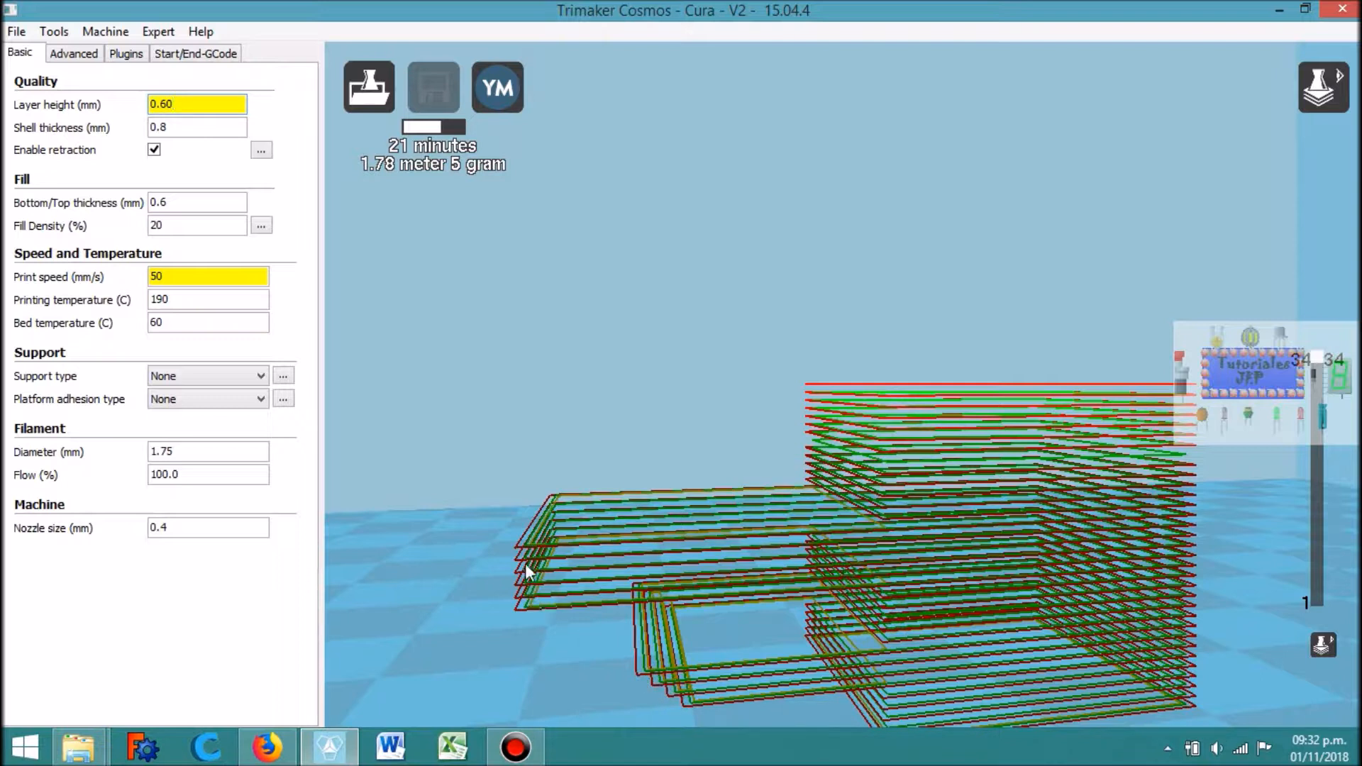
Step: Set the layer height to 1 mm and examine the widely spaced layers on the block and tabs
left_click(171, 104)
key("BackSpace")
key("BackSpace")
key("BackSpace")
key("BackSpace")
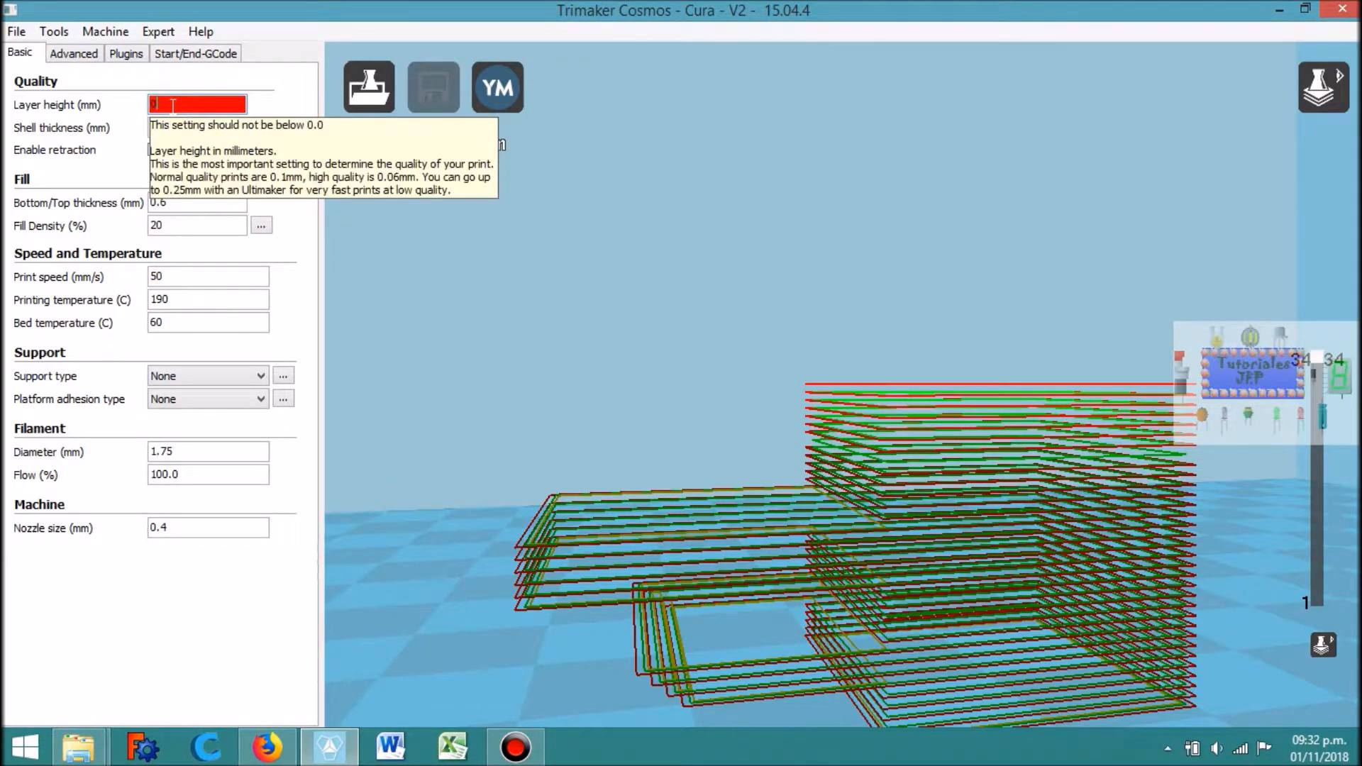
type("1")
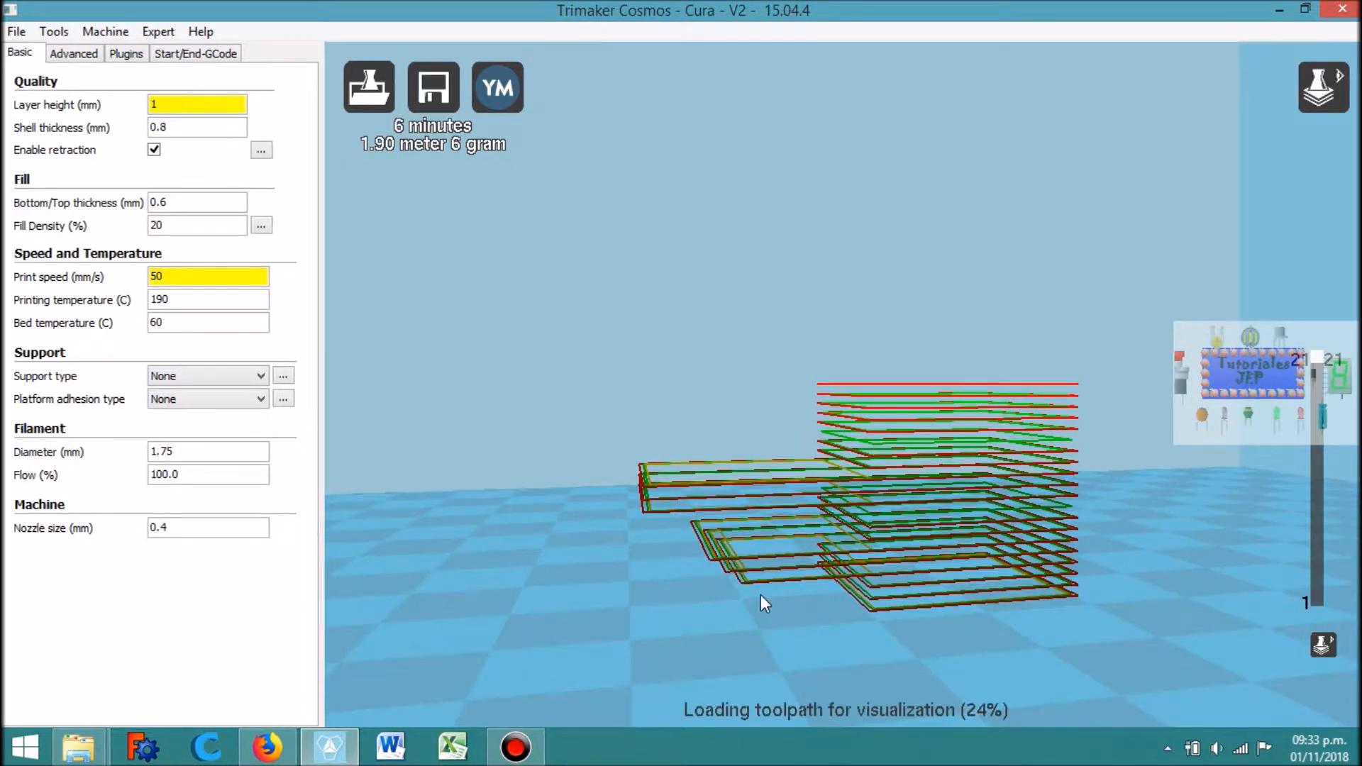
key("Left")
key("Left")
key("Left")
key("Left")
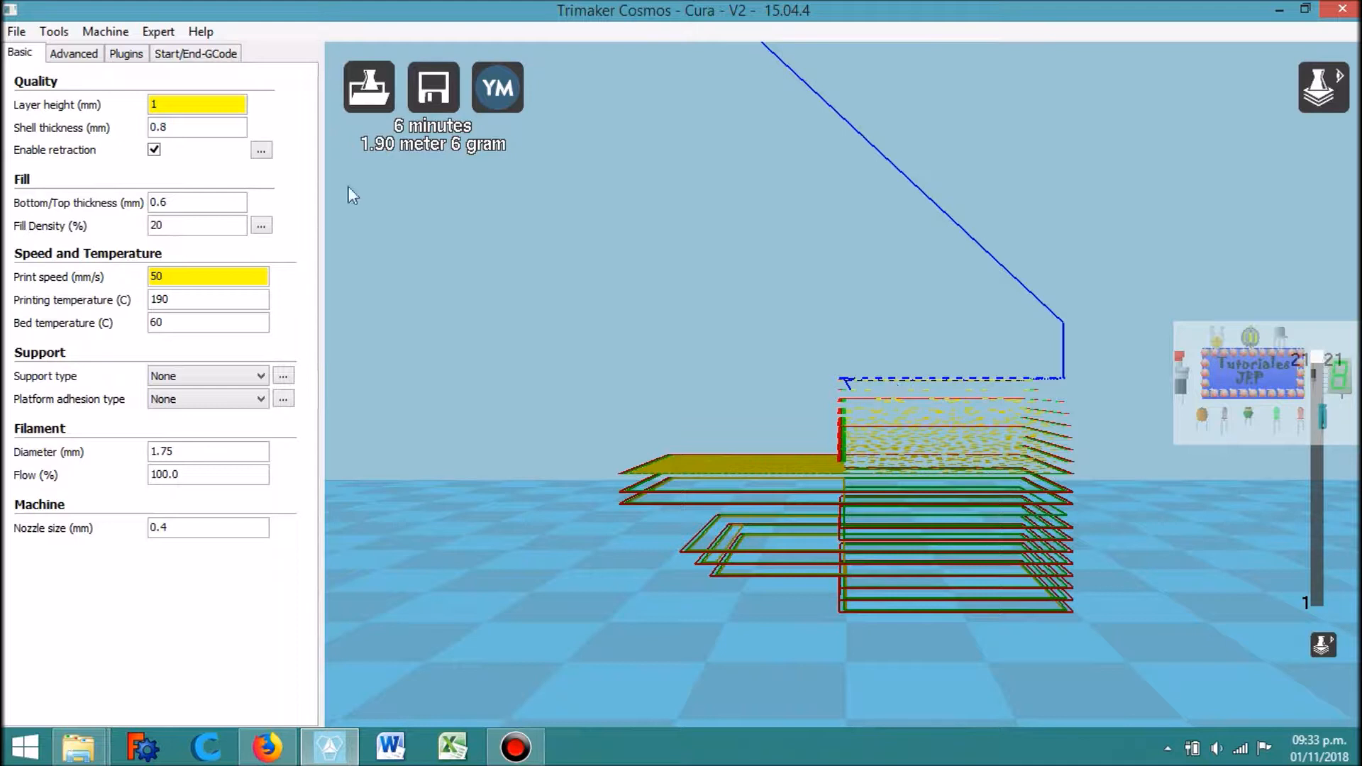
Step: Set the layer height back to 0.25 mm
mouse_move(217, 108)
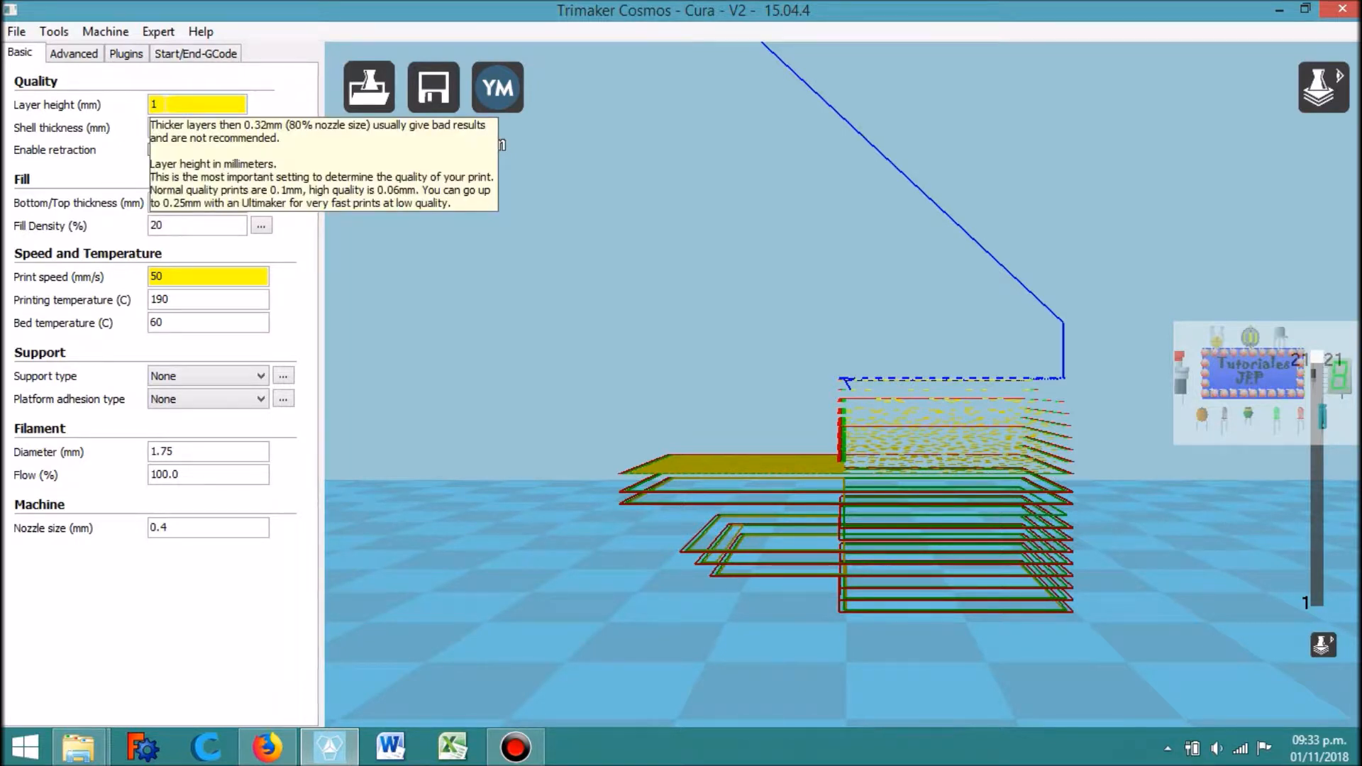
left_click(178, 103)
key("BackSpace")
type("0.")
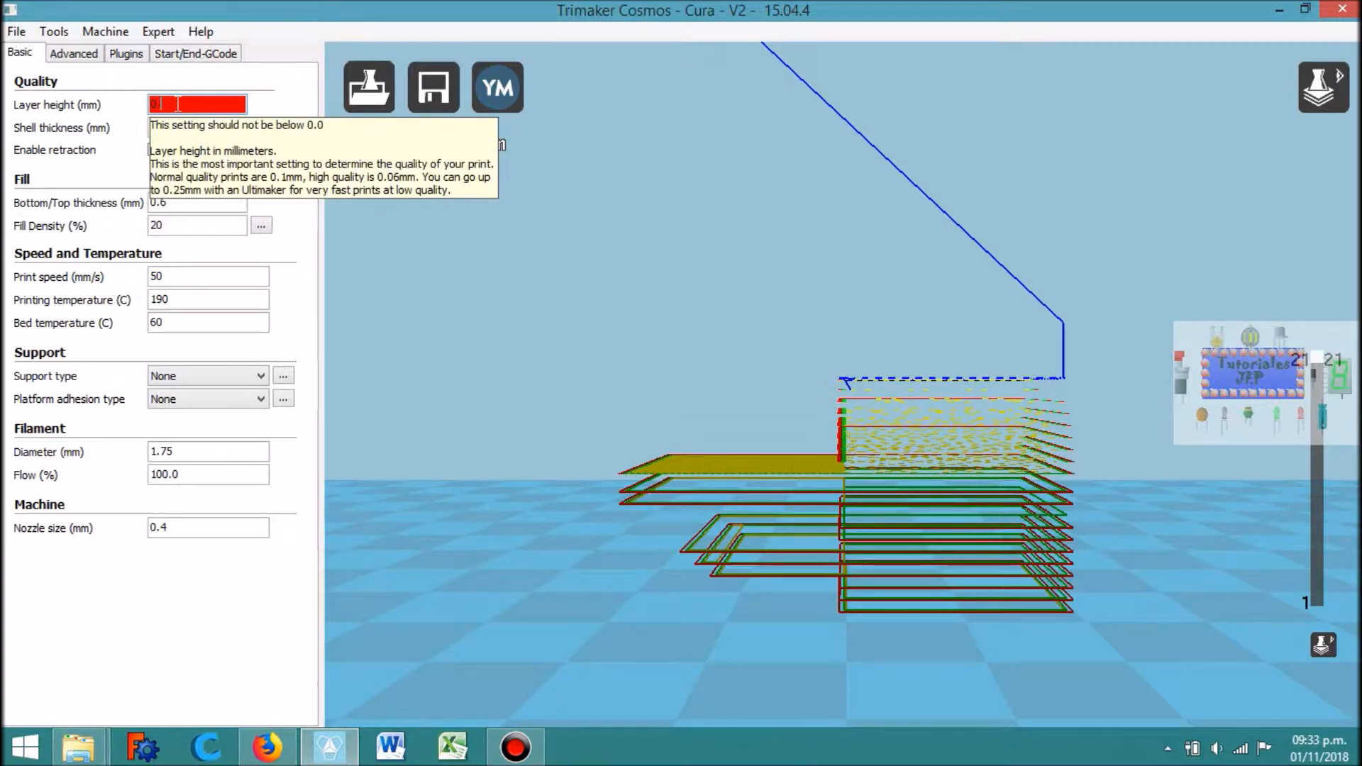
type("25")
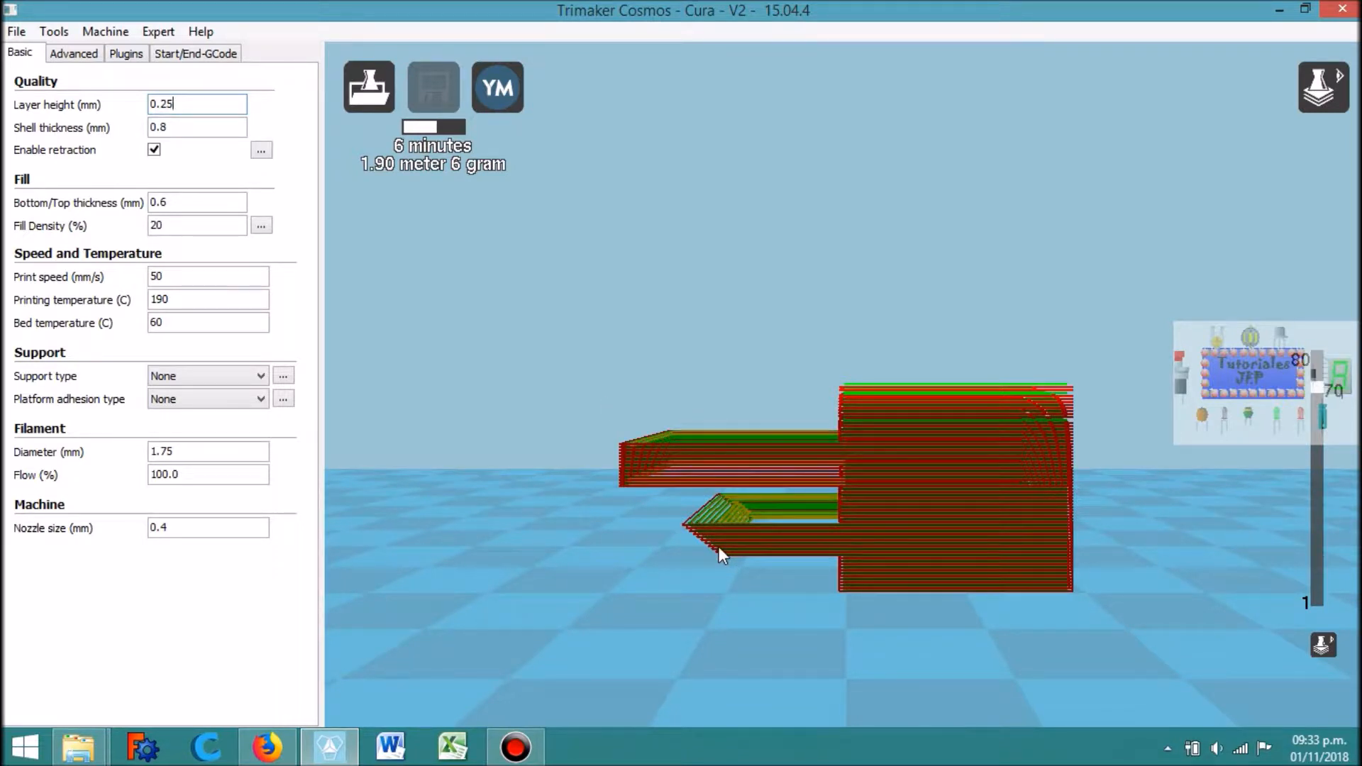
Step: Raise the layer preview to layer 77 and examine the layer spacing on the block and tabs
left_click(700, 584)
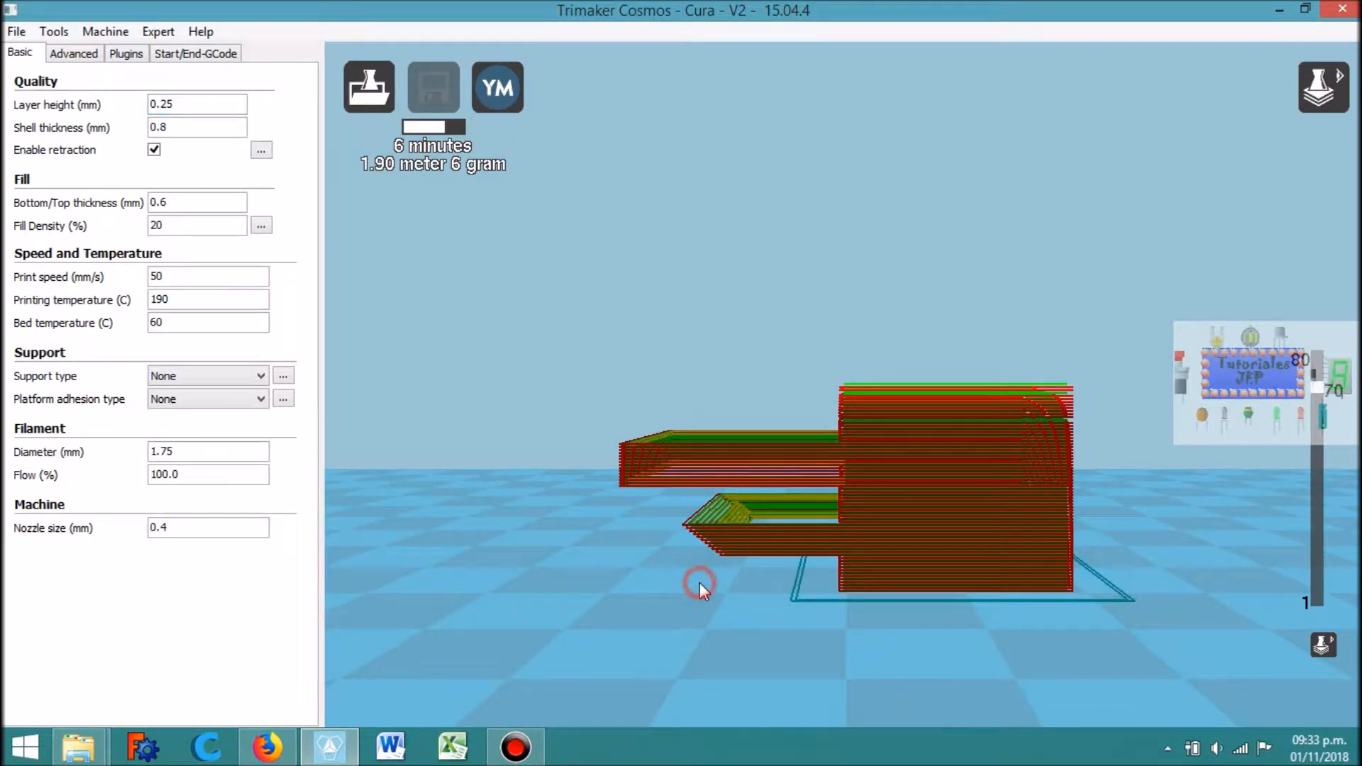
scroll(730, 554, "up", 3)
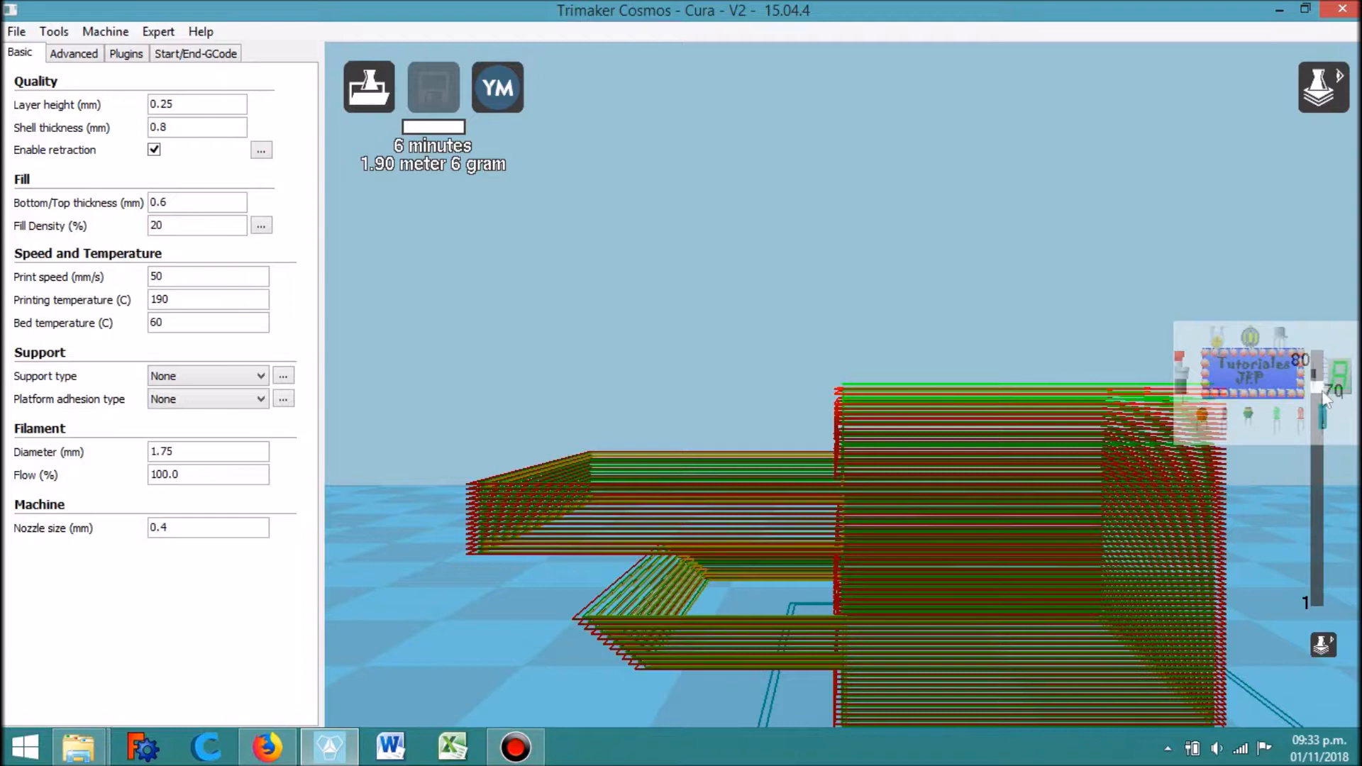
left_click_drag(1320, 389, 1319, 362)
left_click_drag(1327, 466, 1320, 364)
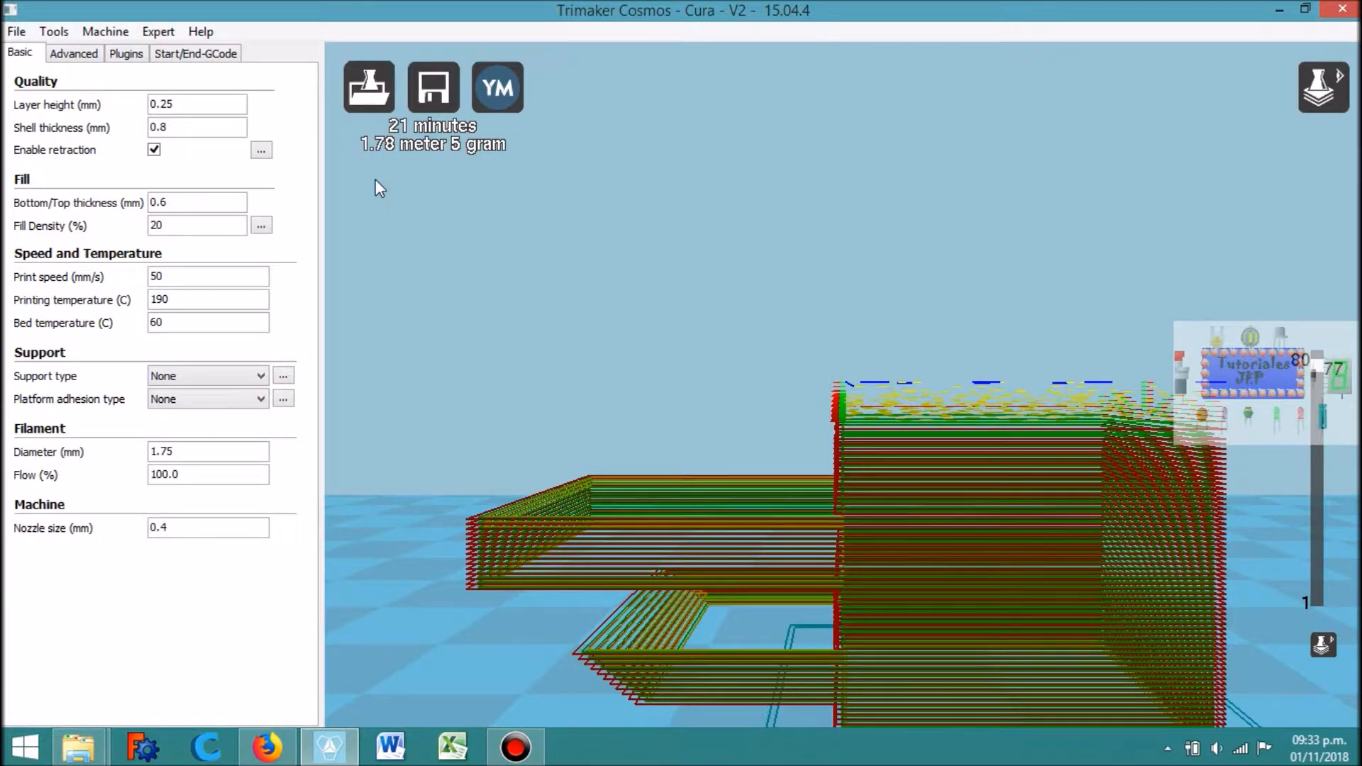
scroll(376, 188, "down", 4)
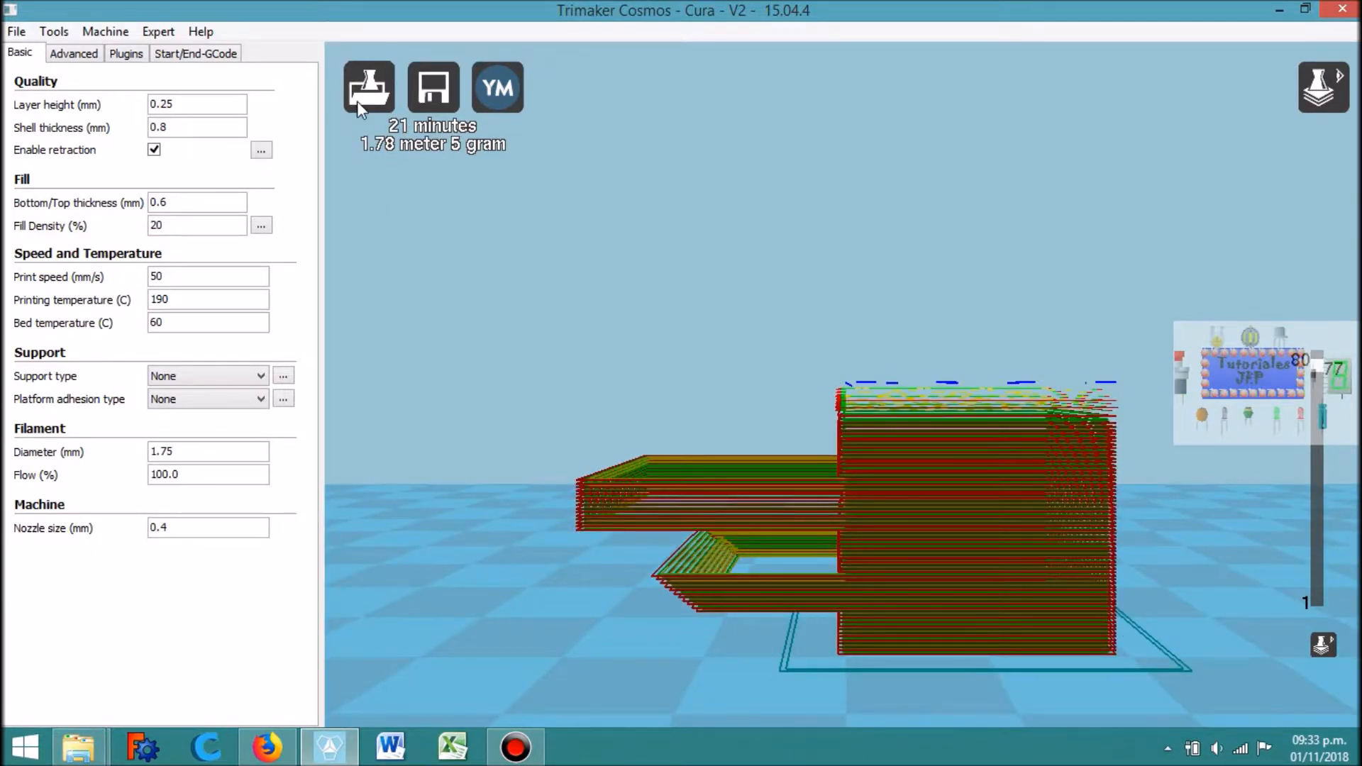
Step: Set the layer height to 0.10 mm and examine the layer density on the block and tab
left_click(179, 103)
key("BackSpace")
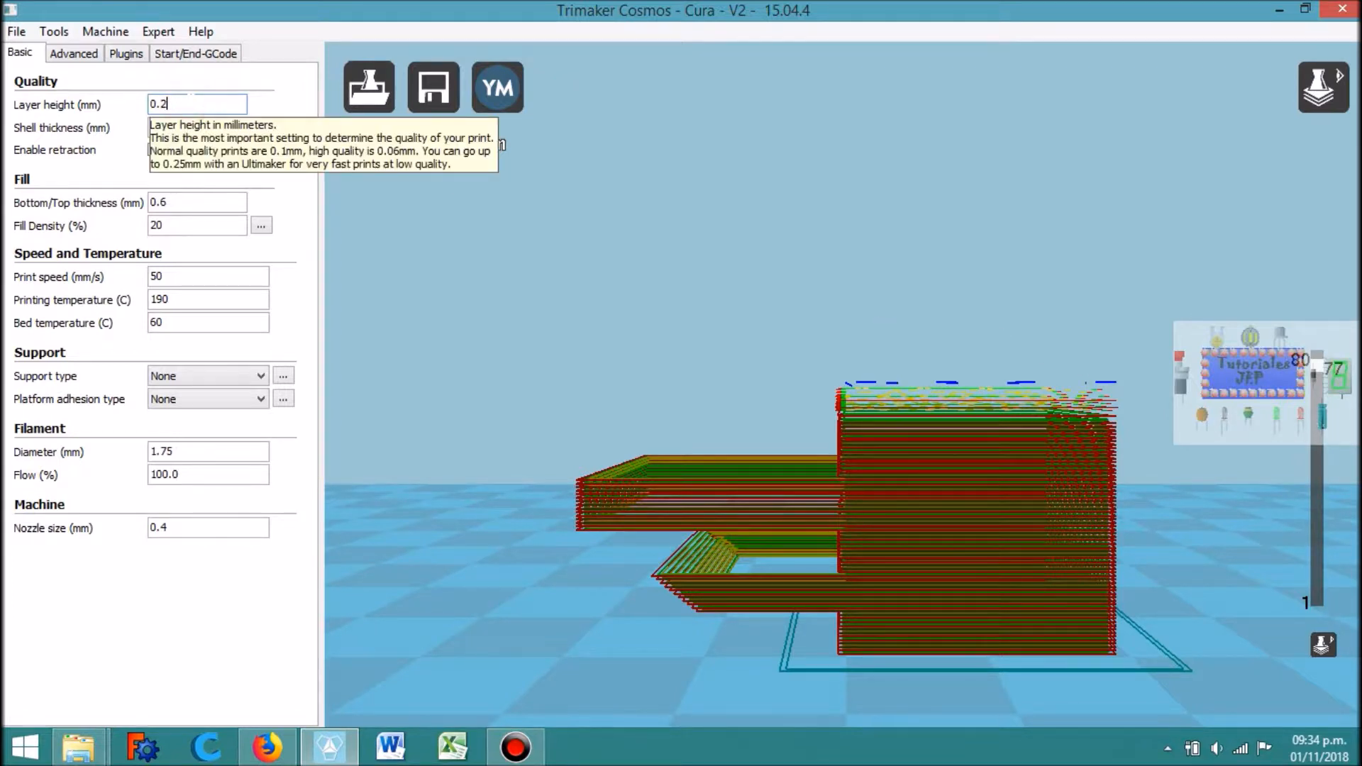
key("BackSpace")
type("10")
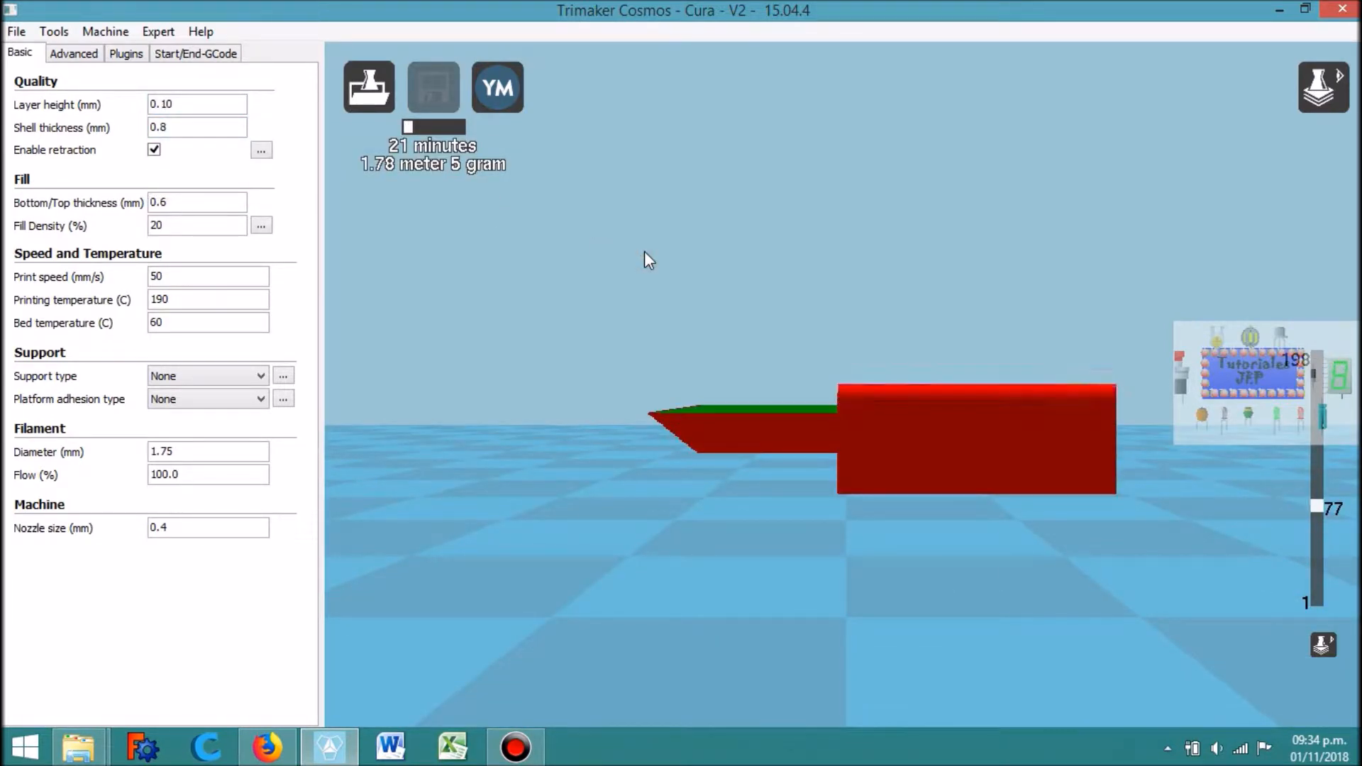
scroll(690, 481, "up", 3)
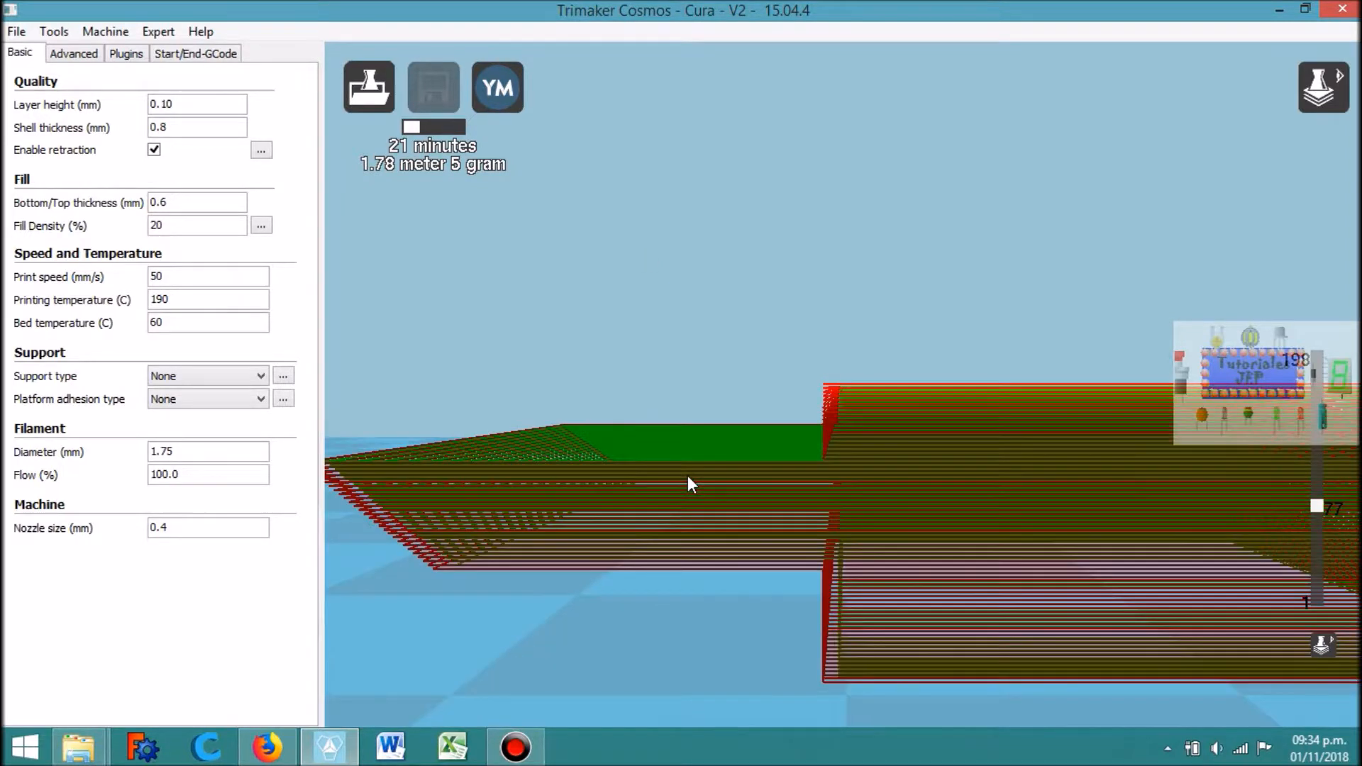
scroll(631, 522, "down", 4)
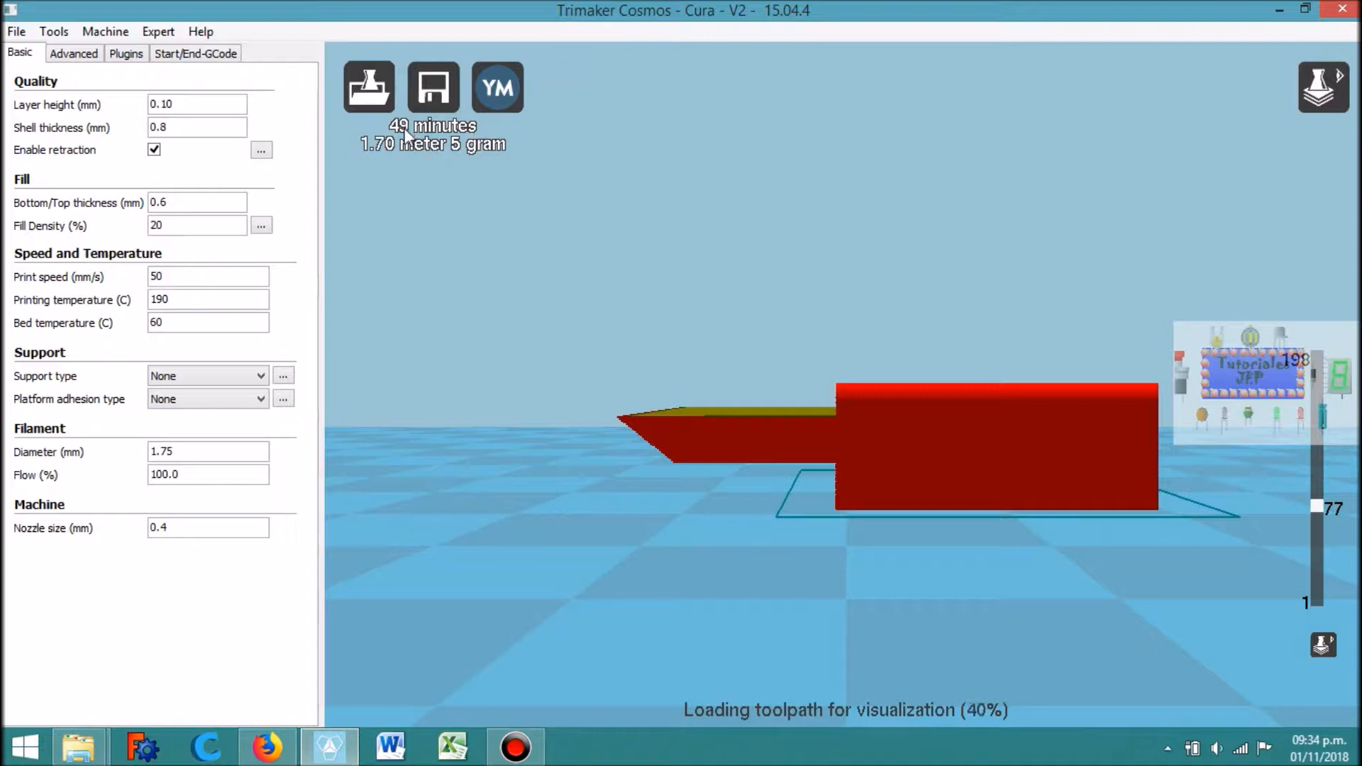
Step: Set the layer height to 0.25 mm and raise the layer preview to layer 80
left_click(176, 104)
key("BackSpace")
key("BackSpace")
type("25")
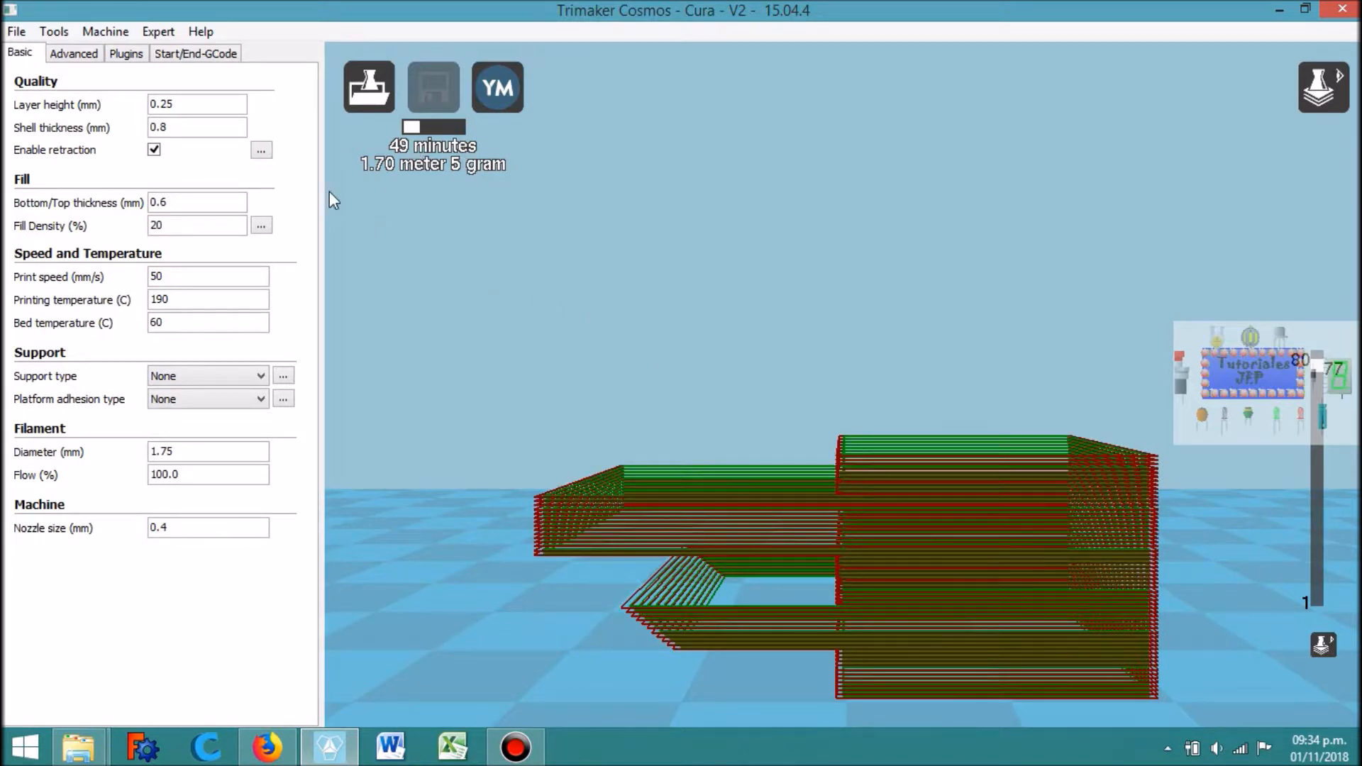
left_click(190, 106)
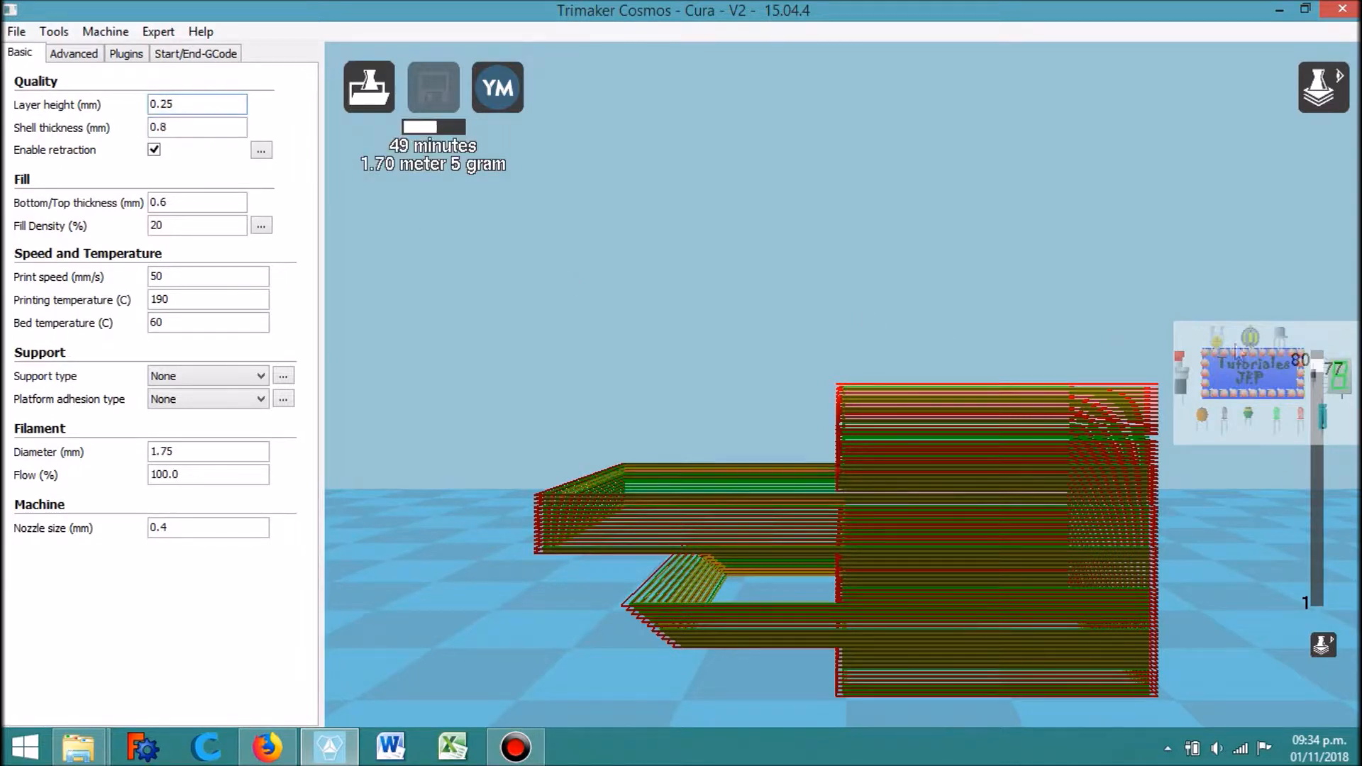
left_click_drag(1316, 367, 1320, 358)
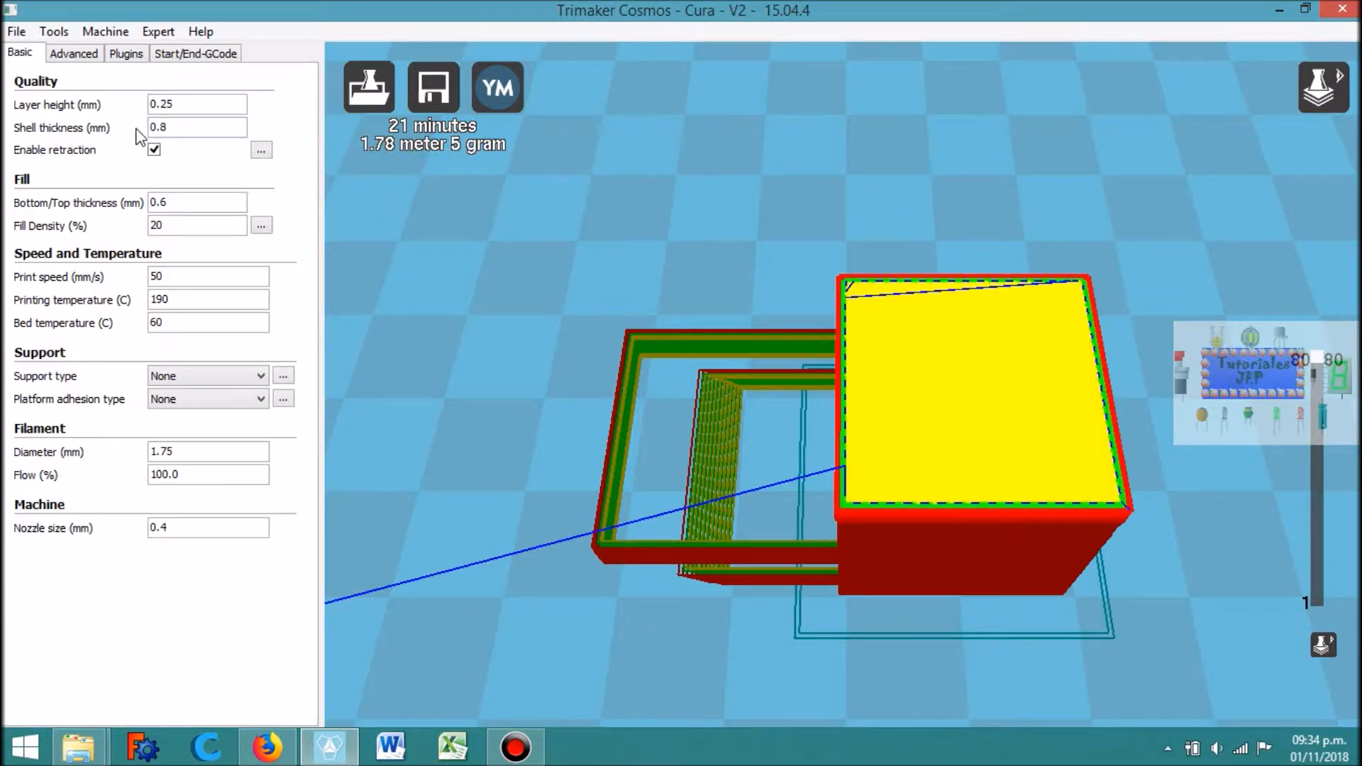
Step: Examine the shell thickness setting and the wall lines around the block's top layer
mouse_move(135, 137)
mouse_move(59, 108)
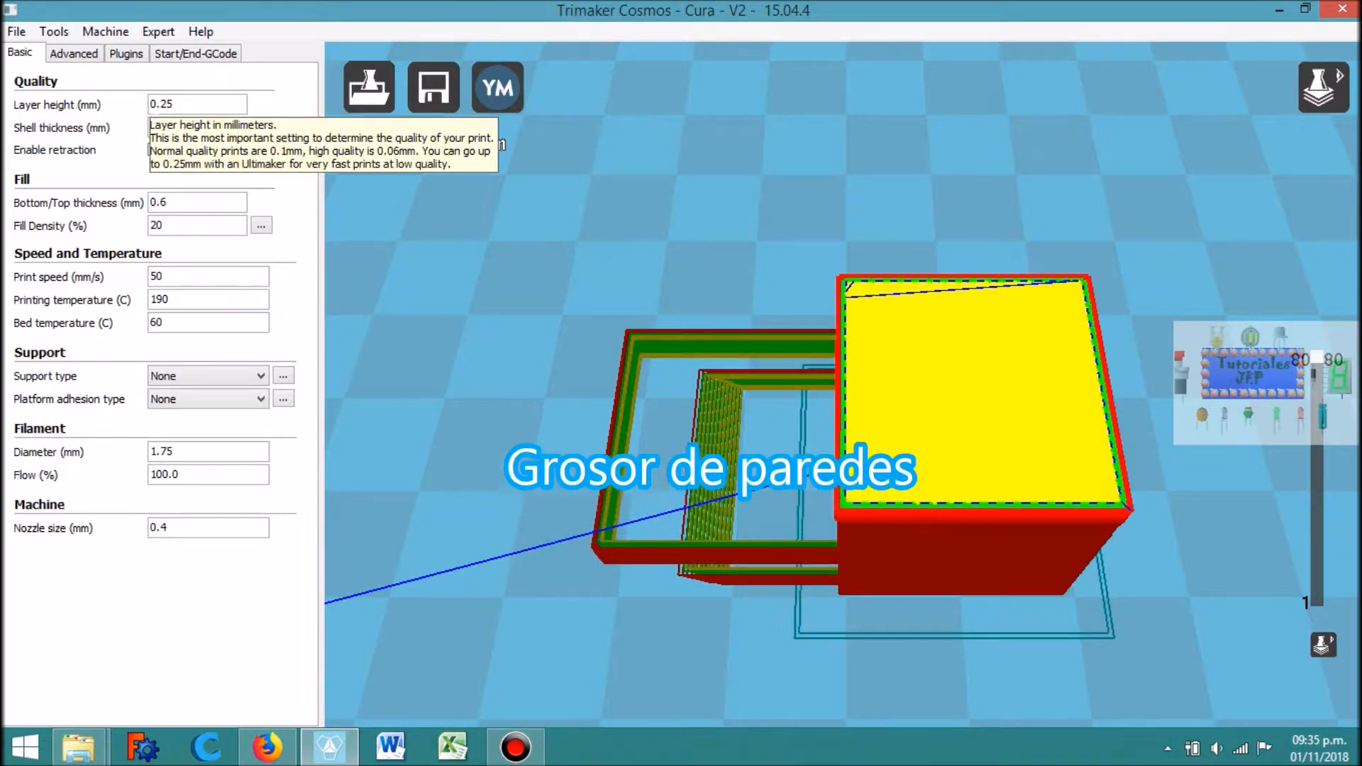
mouse_move(76, 138)
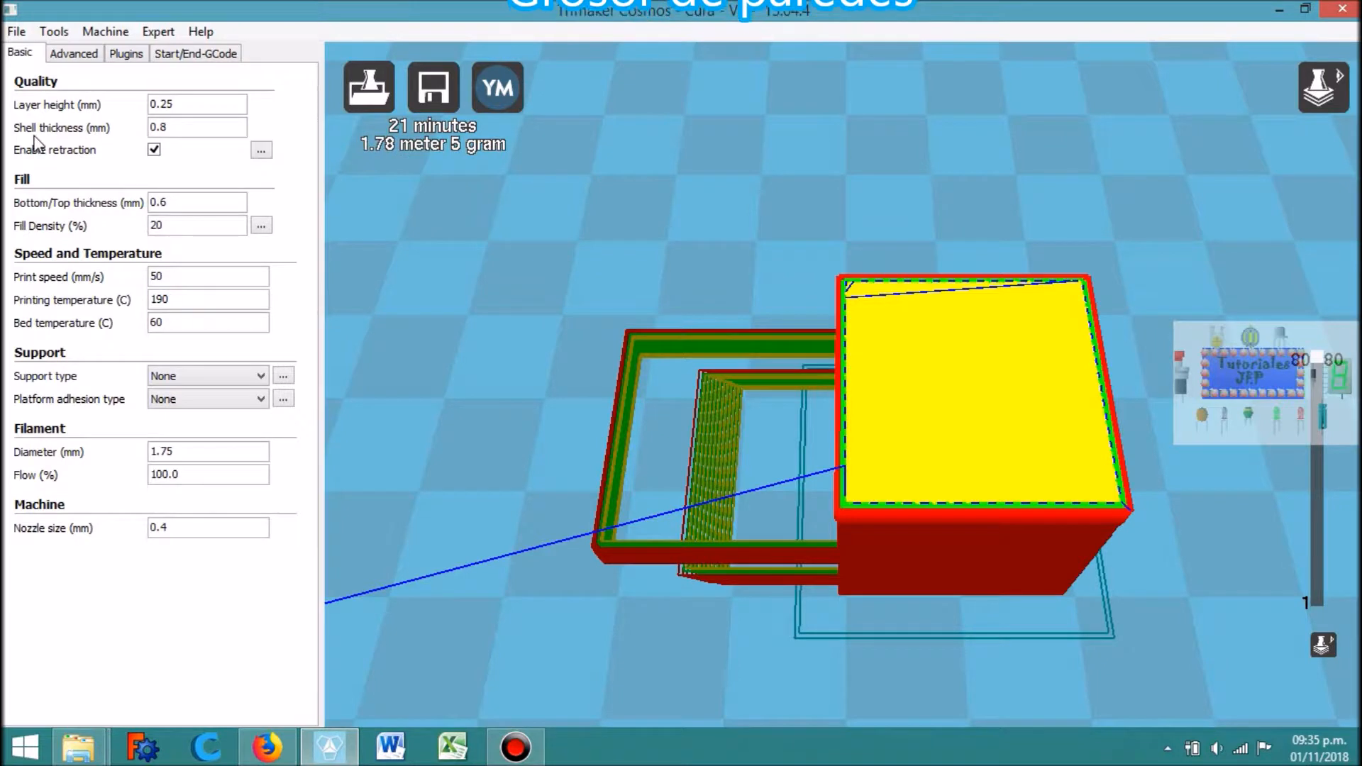
left_click(166, 128)
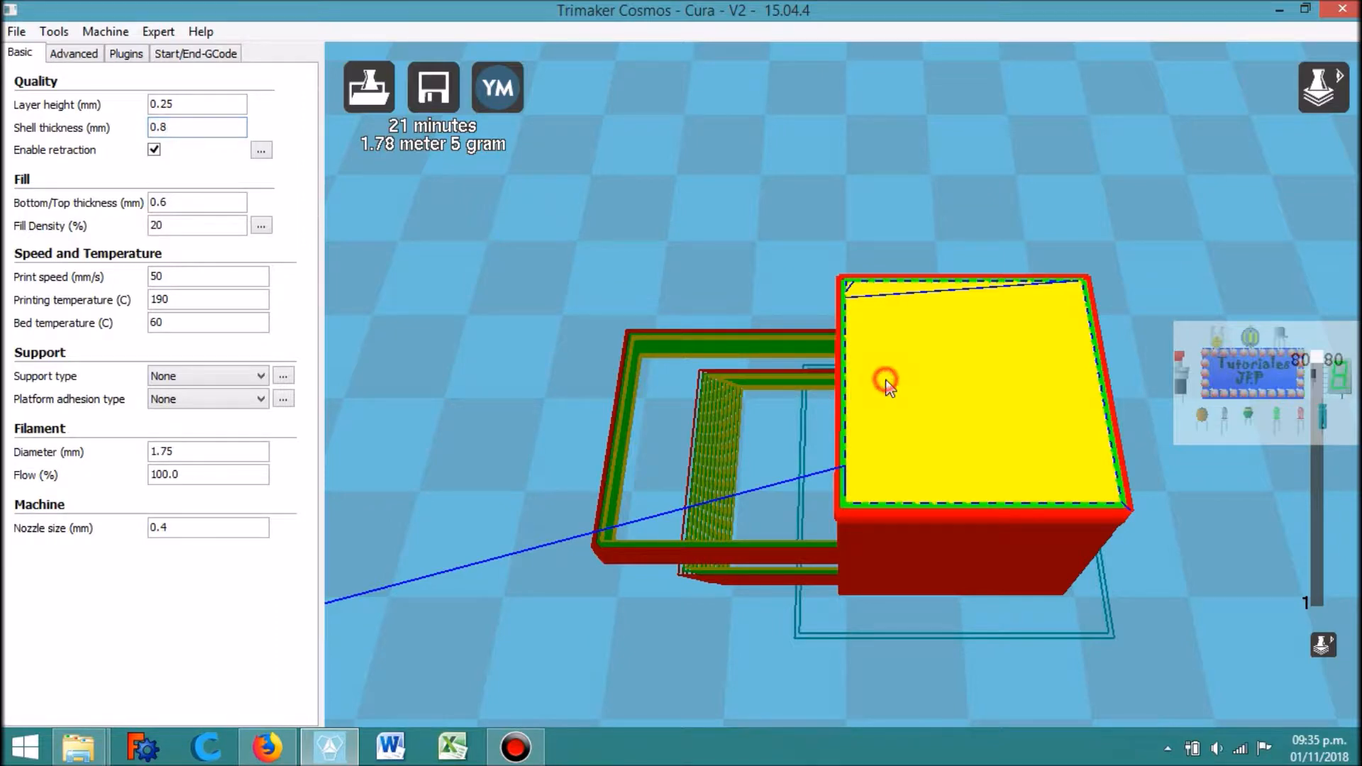
scroll(886, 381, "up", 6)
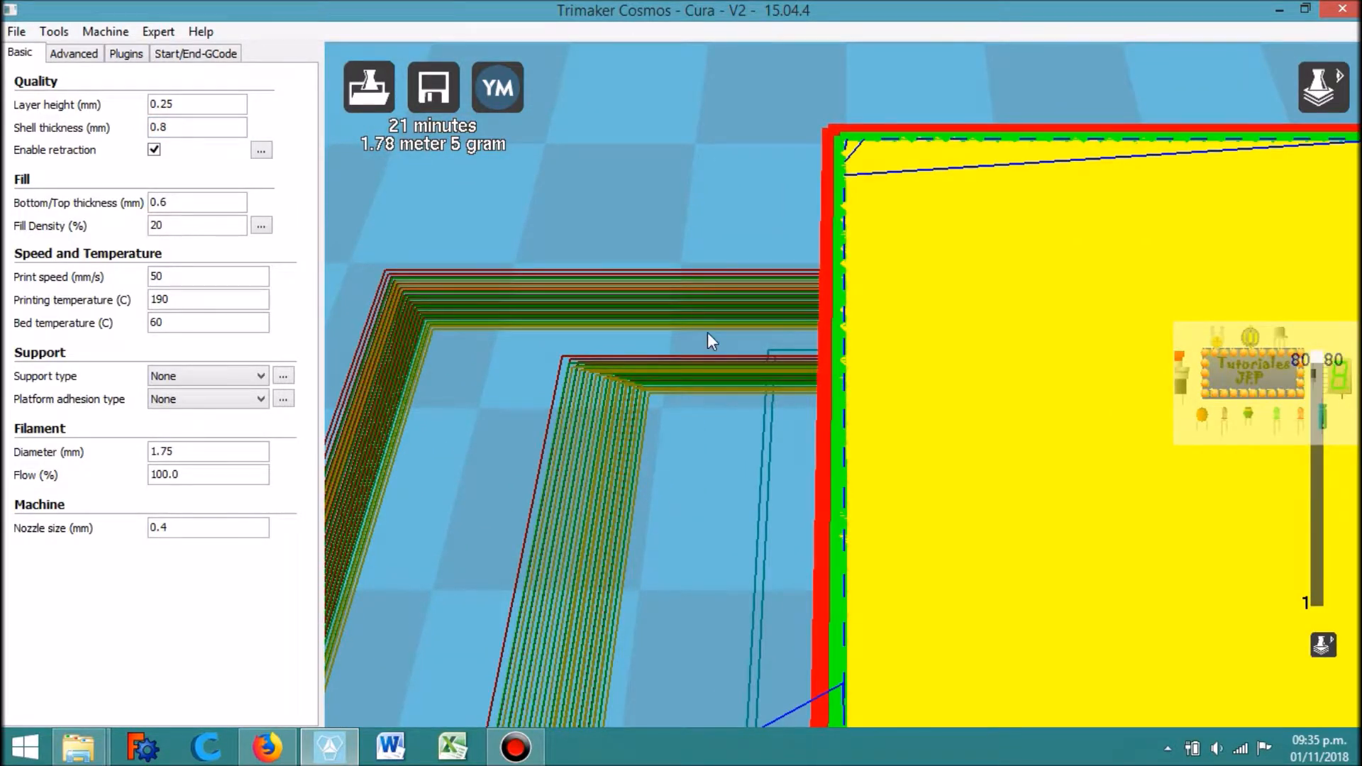
Step: Compare the shell thickness with the nozzle size and check the wall lines at the block's corner up close
left_click(195, 127)
mouse_move(19, 538)
left_click(170, 528)
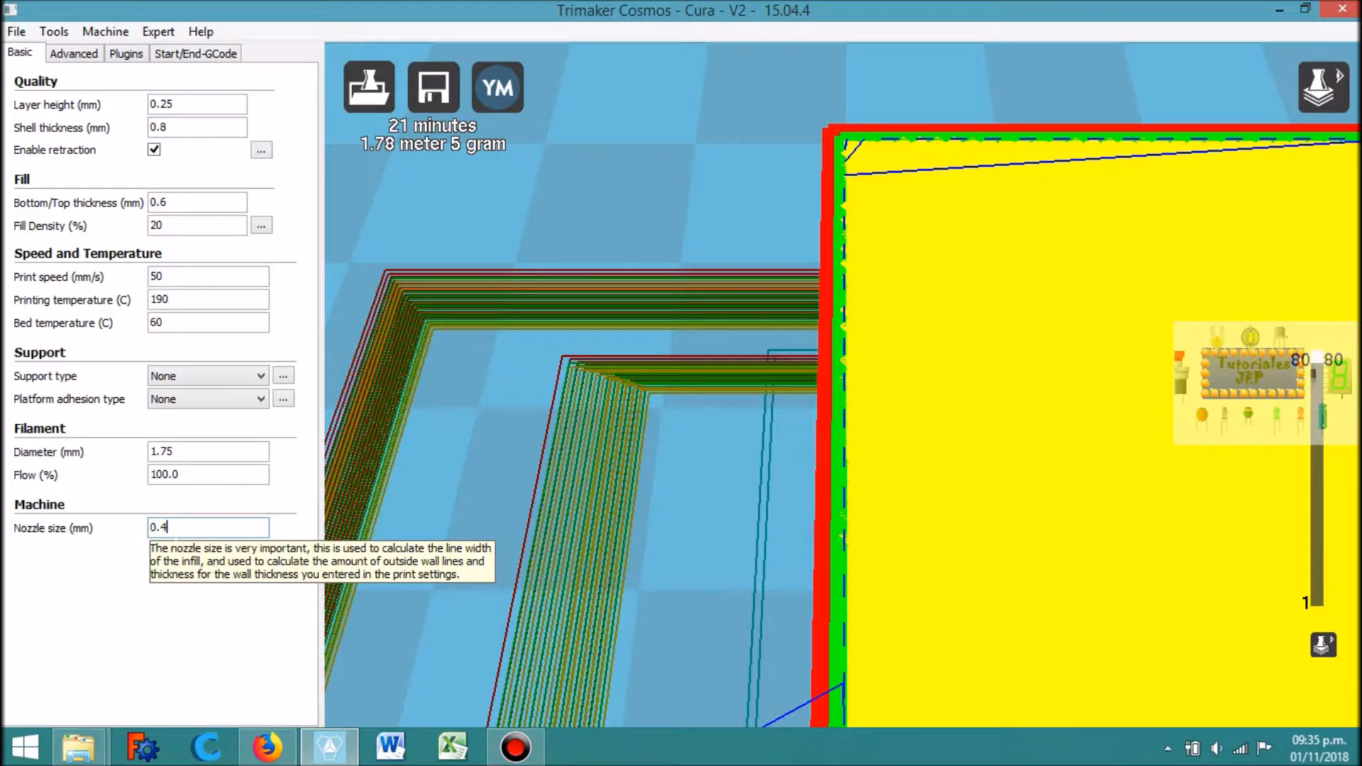
left_click(174, 128)
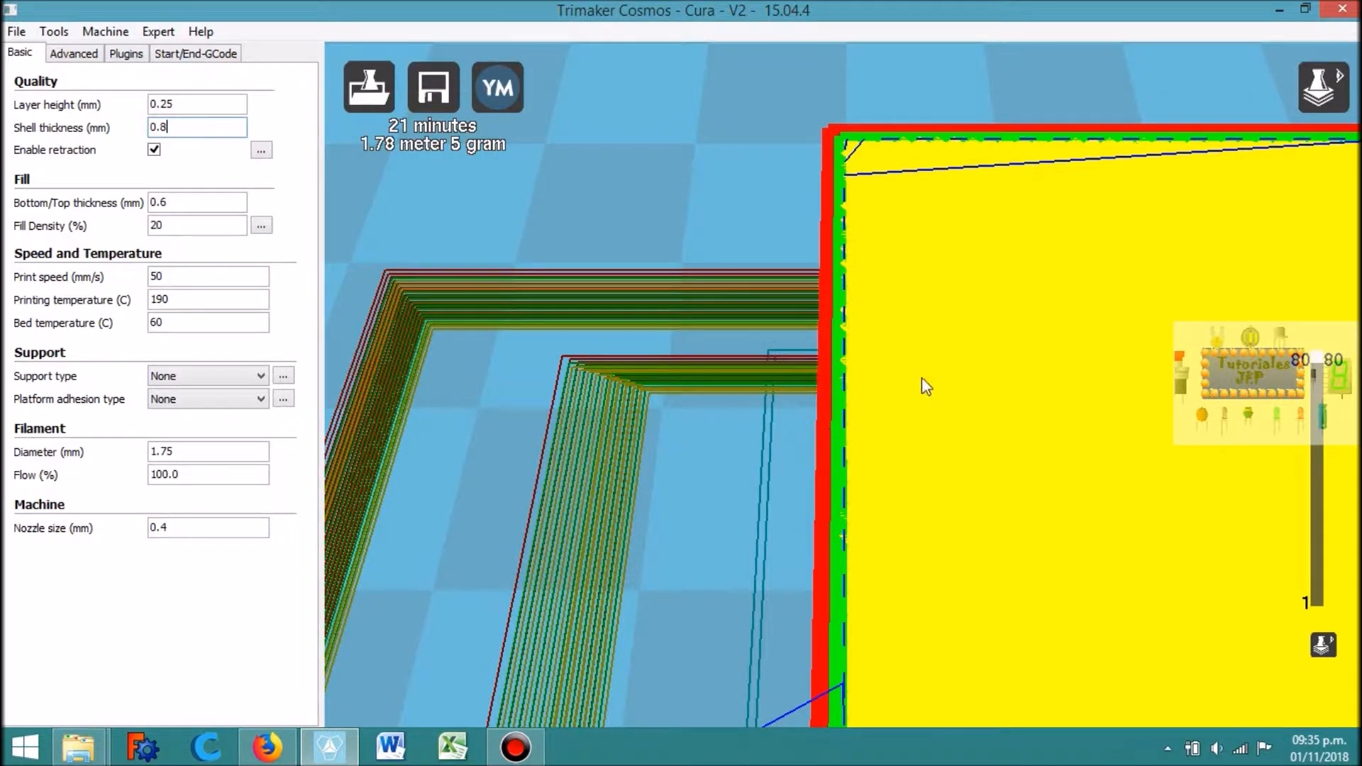
scroll(922, 378, "down", 5)
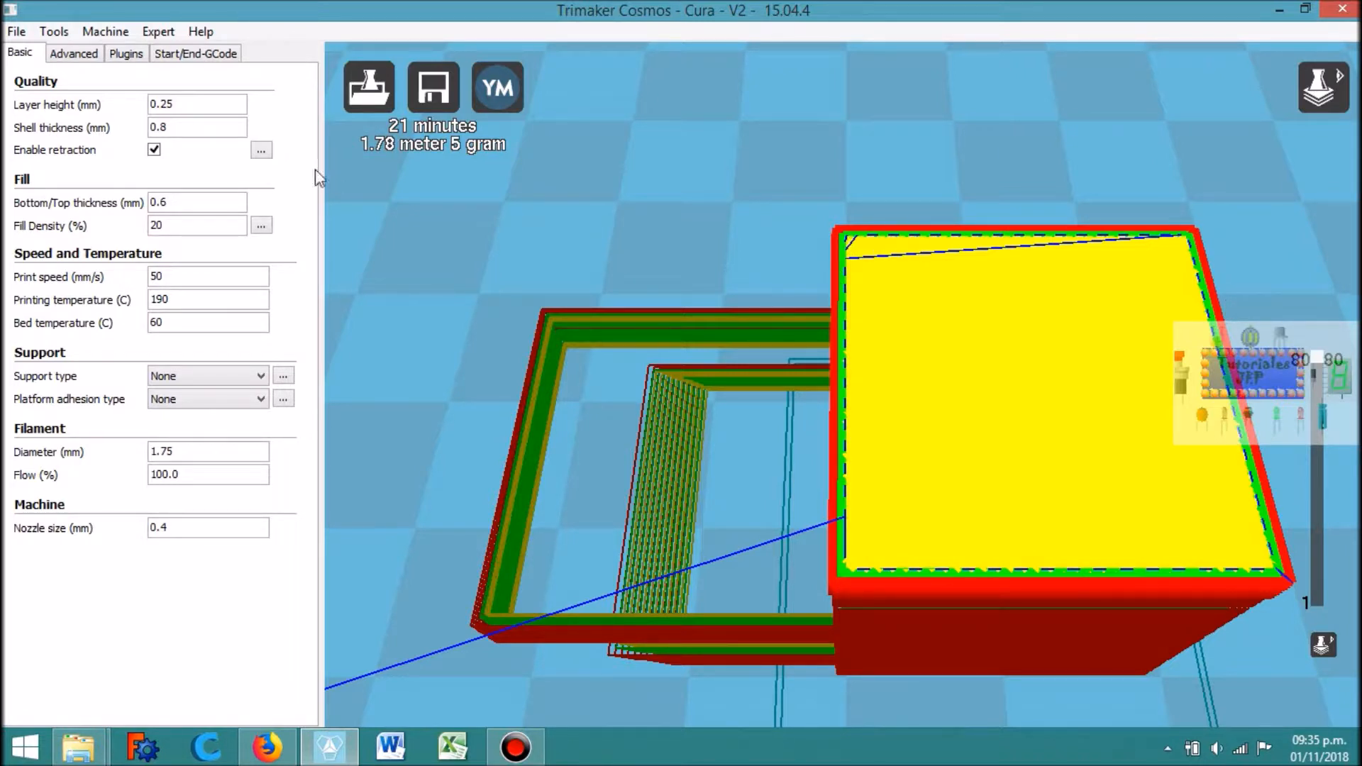
left_click(170, 128)
left_click(851, 296)
scroll(846, 281, "up", 5)
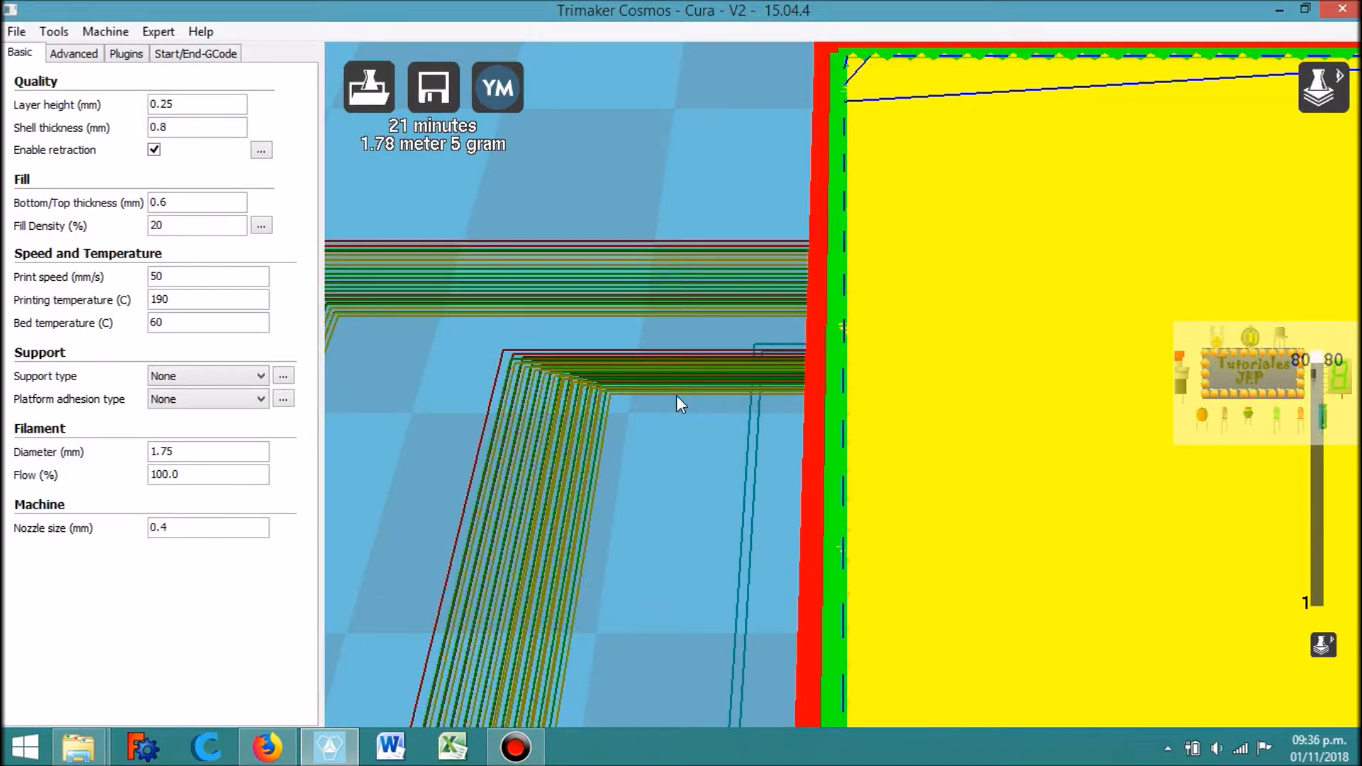
Step: Set the shell thickness to 1.2 mm
left_click(167, 127)
left_click(189, 126)
key("BackSpace")
key("BackSpace")
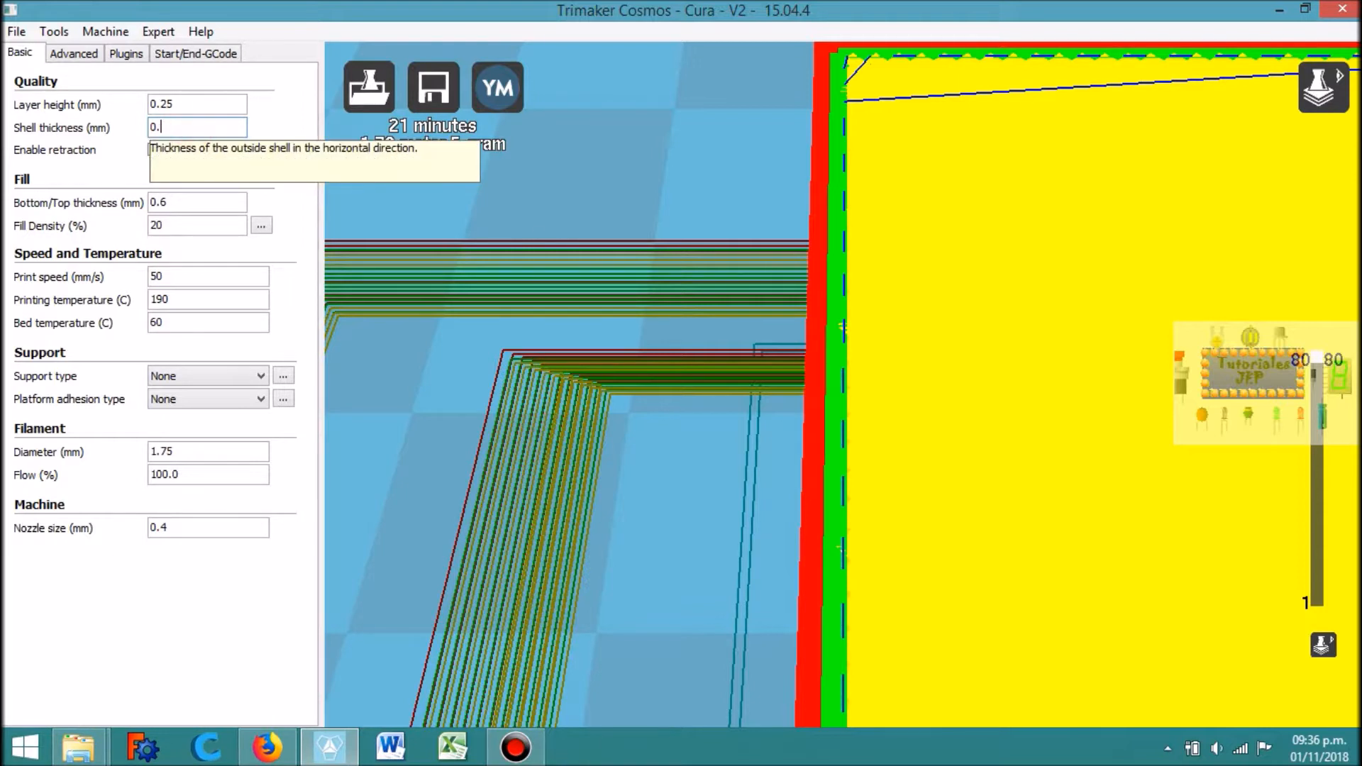
key("BackSpace")
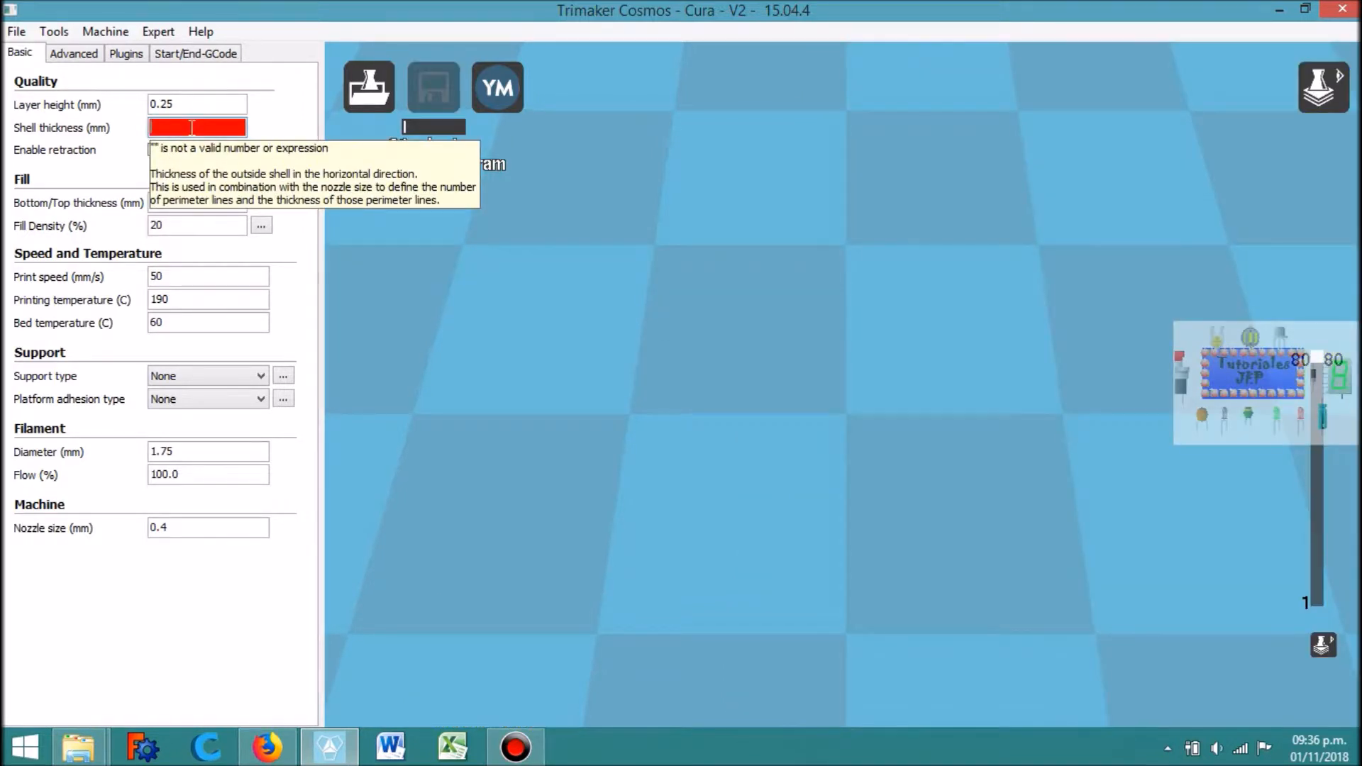
type("1.2")
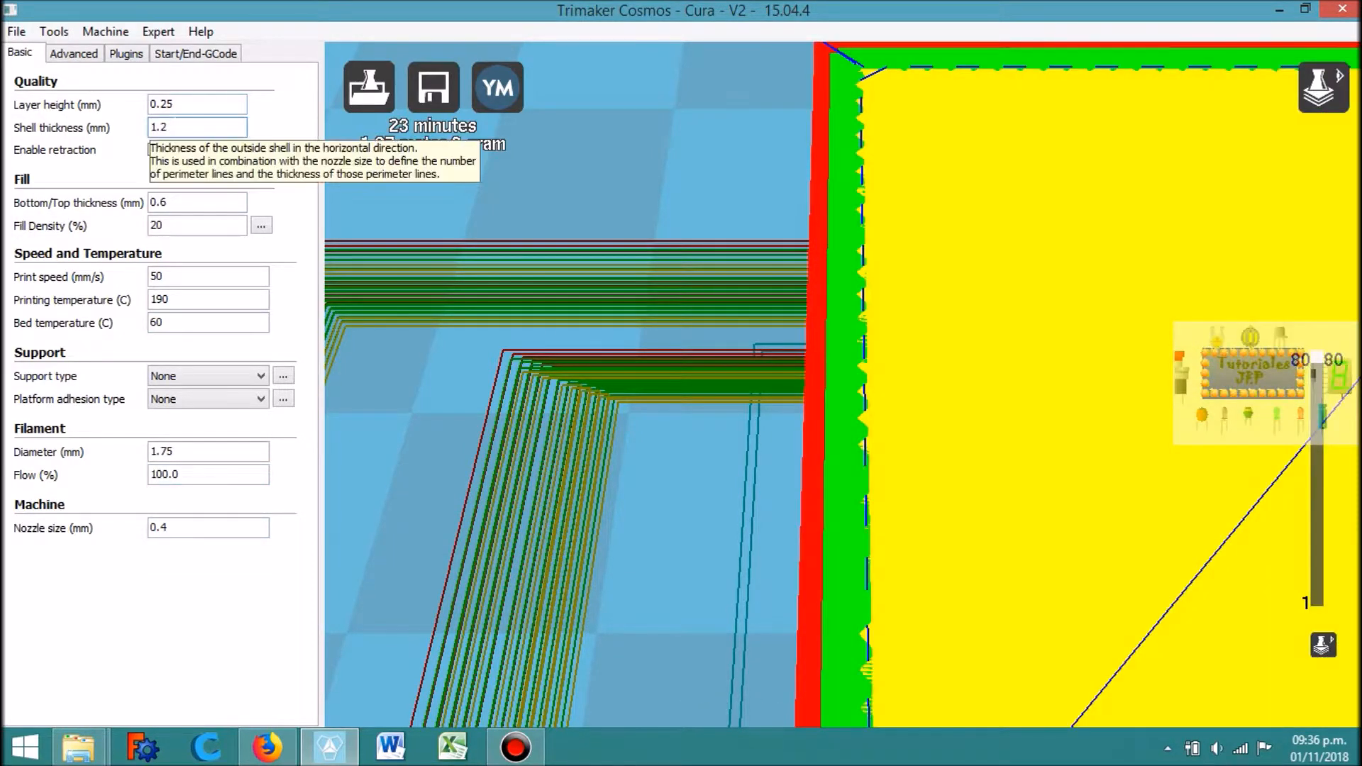
Step: Set the shell thickness to 0.9 mm
left_click(175, 123)
key("BackSpace")
key("BackSpace")
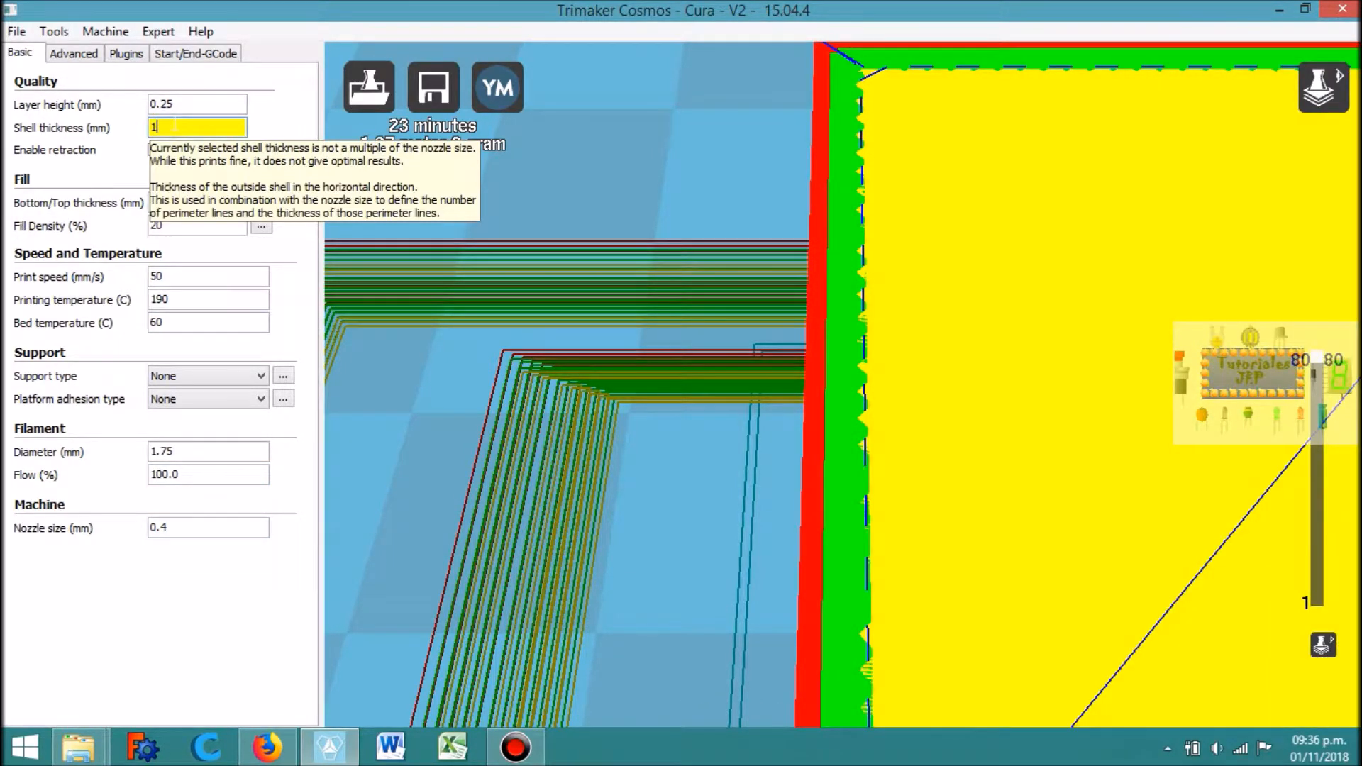
key("BackSpace")
type("0.9")
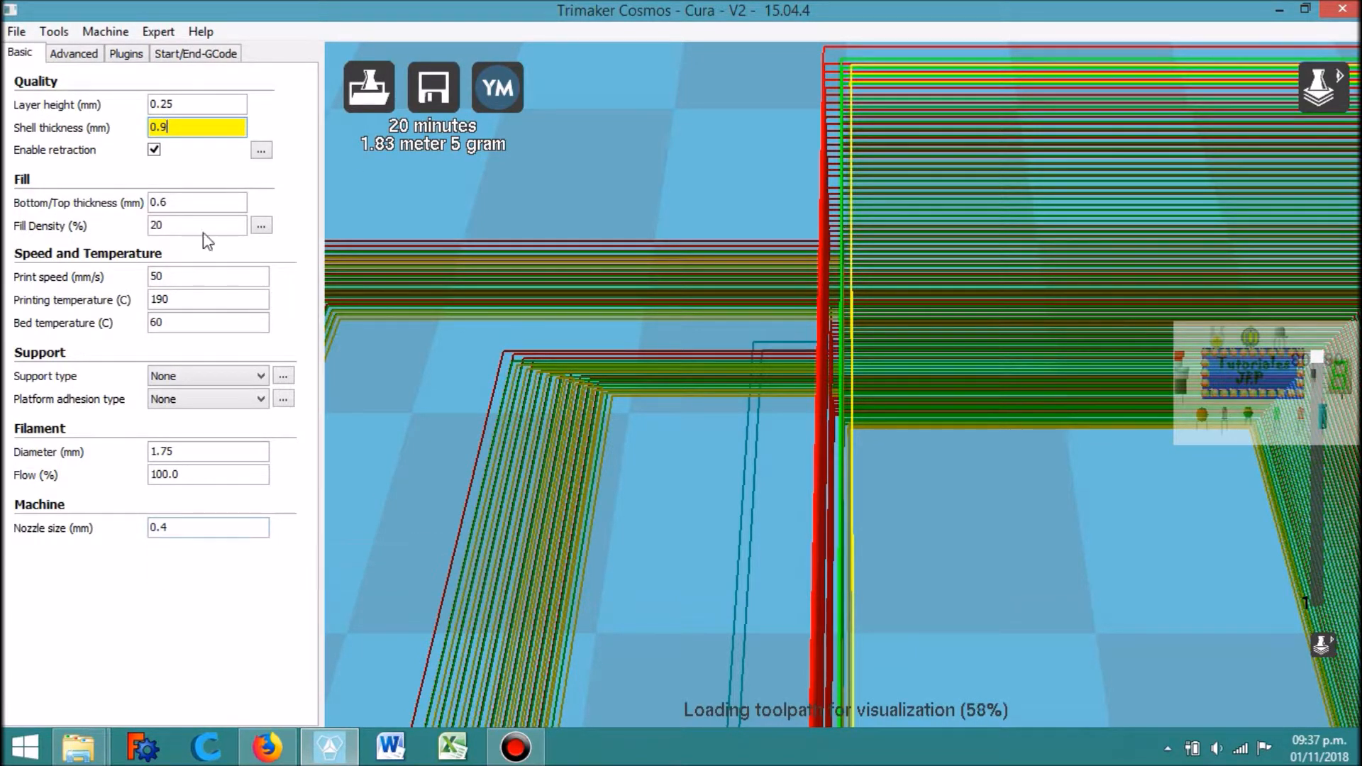
Step: Set the shell thickness to 0.8 mm and examine the block's wall lines on the top layer
key("BackSpace")
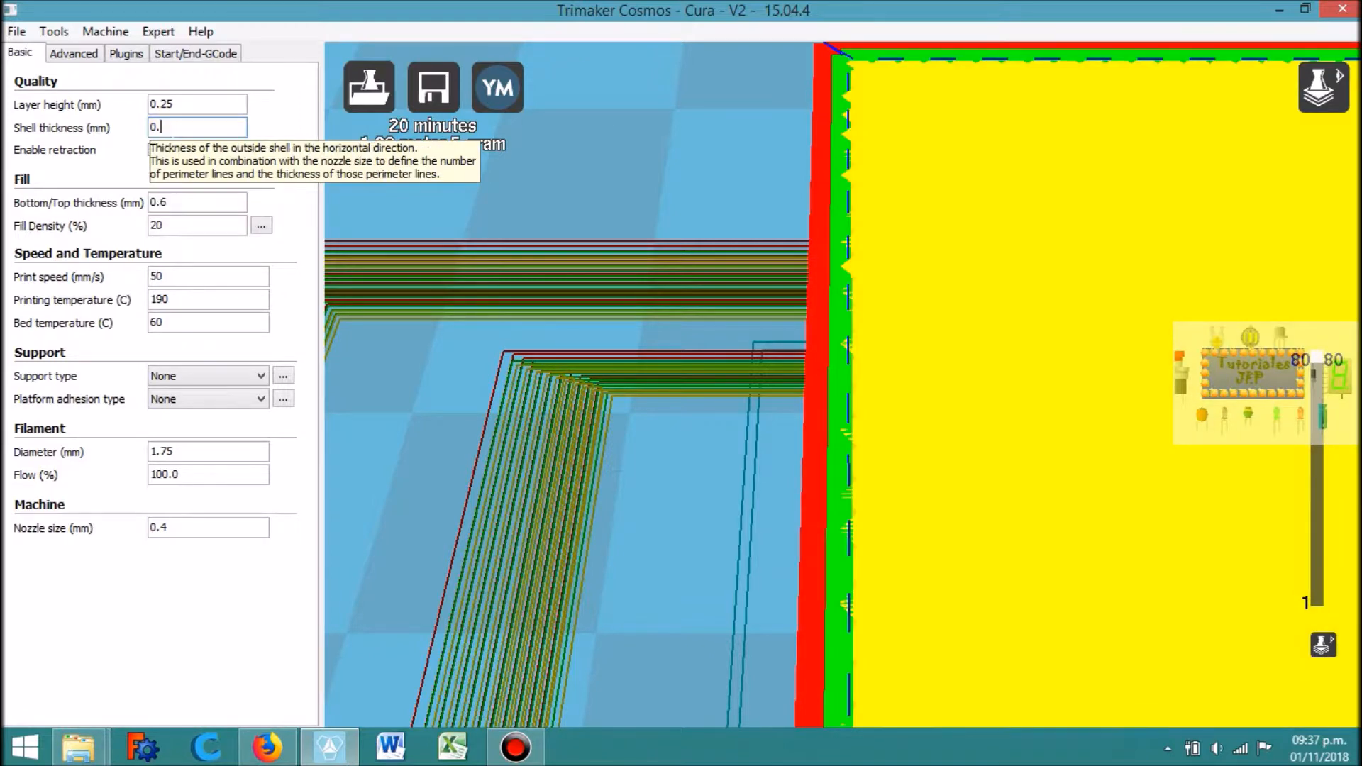
type("8")
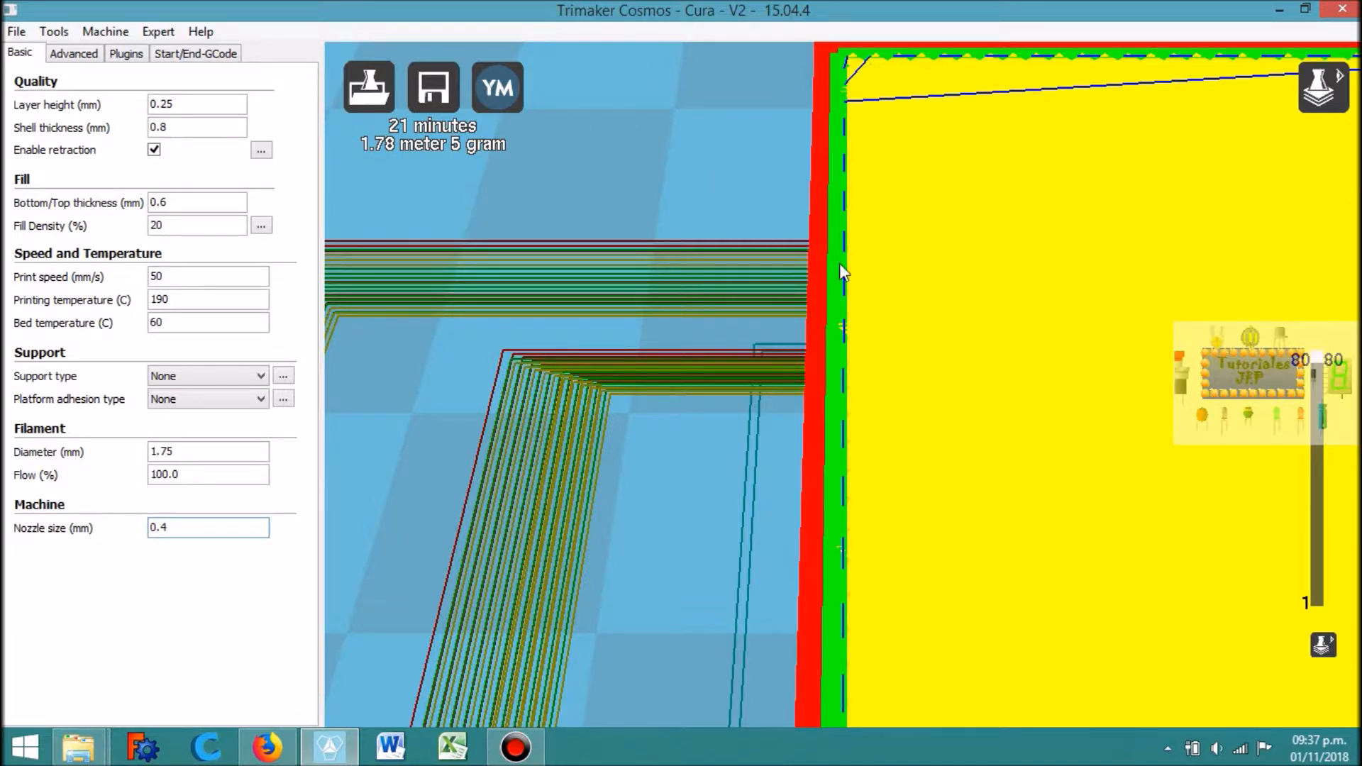
scroll(840, 263, "down", 5)
scroll(834, 277, "down", 2)
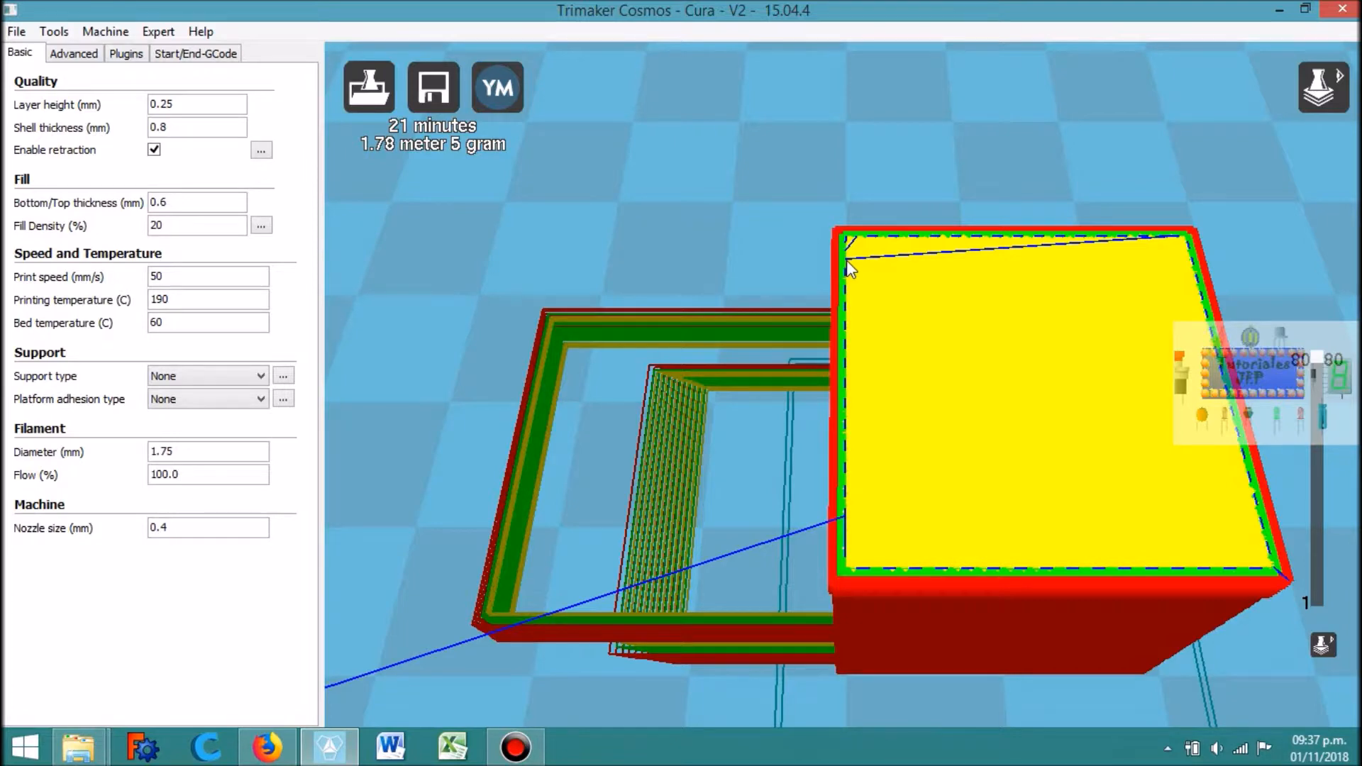
scroll(847, 259, "up", 6)
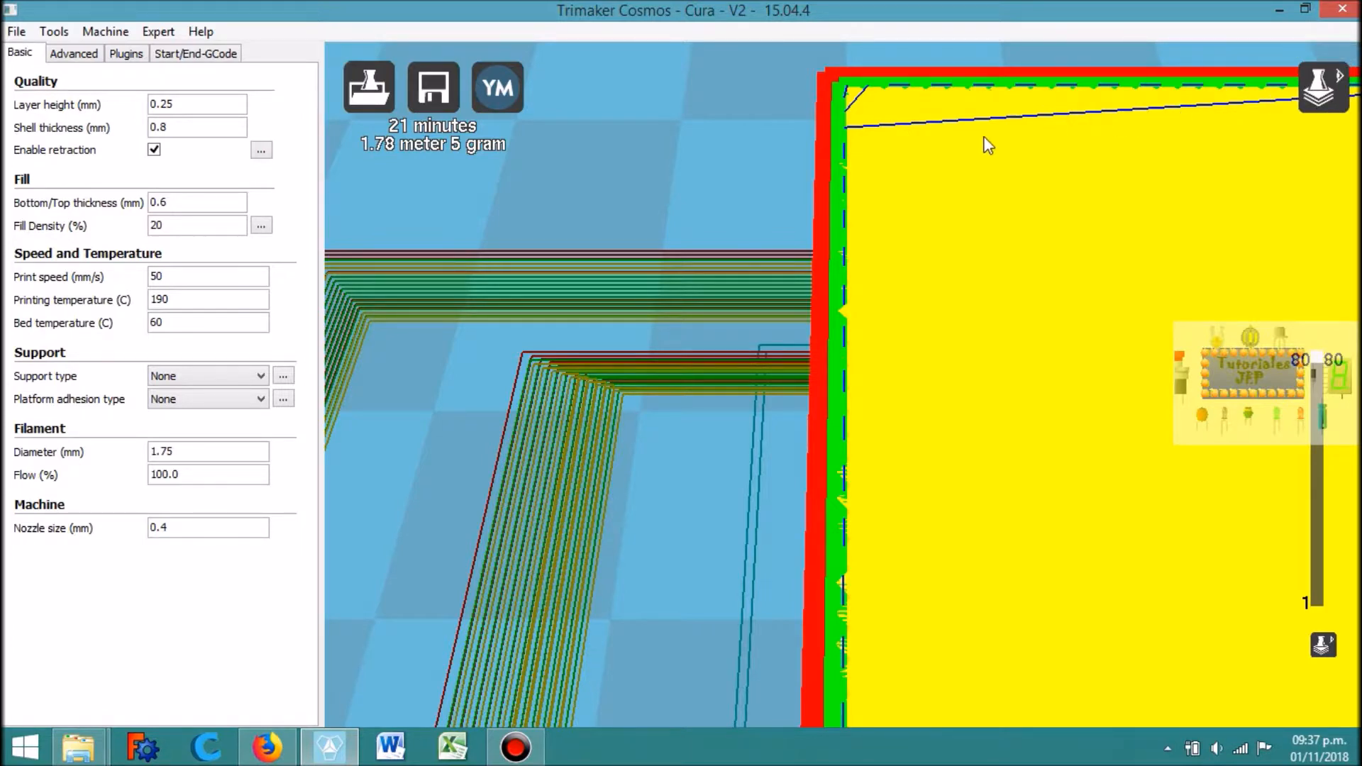
scroll(845, 129, "down", 3)
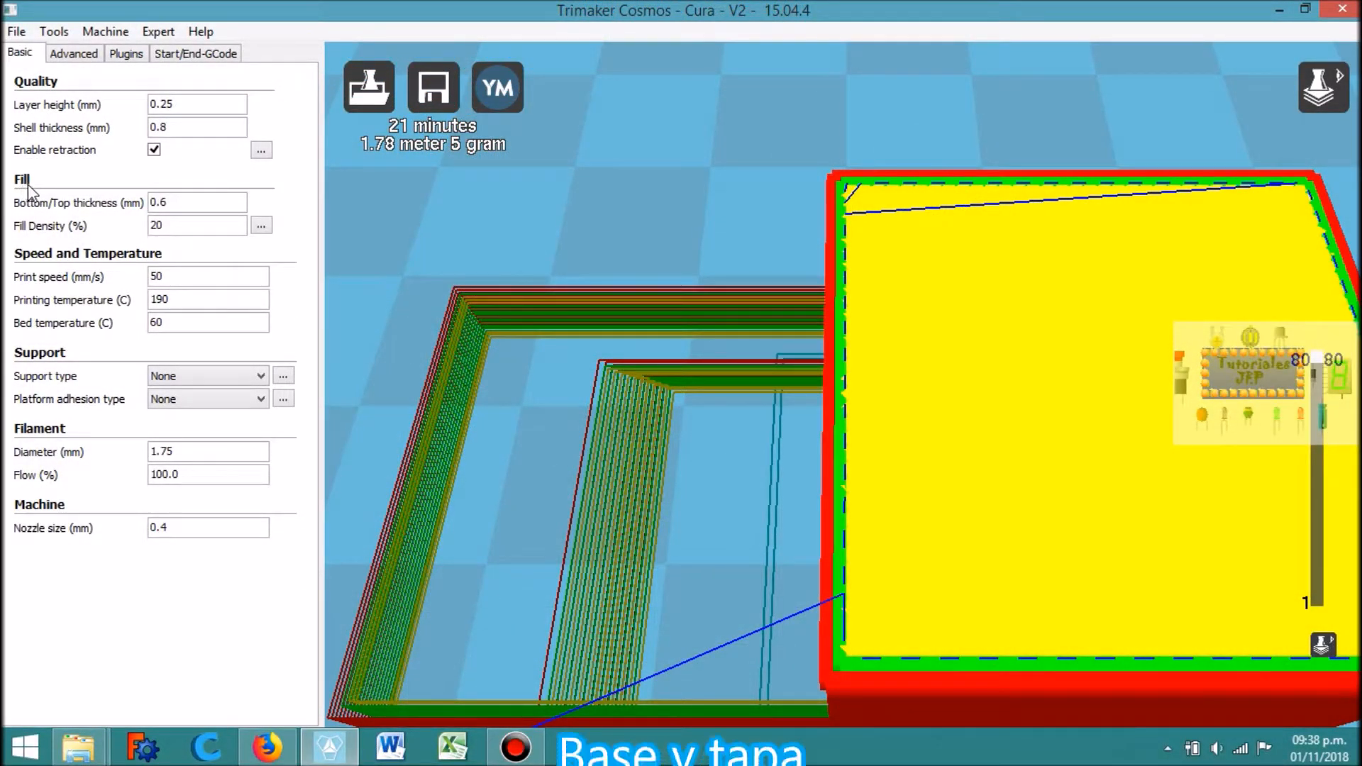
Step: Compare the bottom/top thickness setting with the block's solid top layer, inner infill layers and first layer
mouse_move(39, 210)
left_click(174, 202)
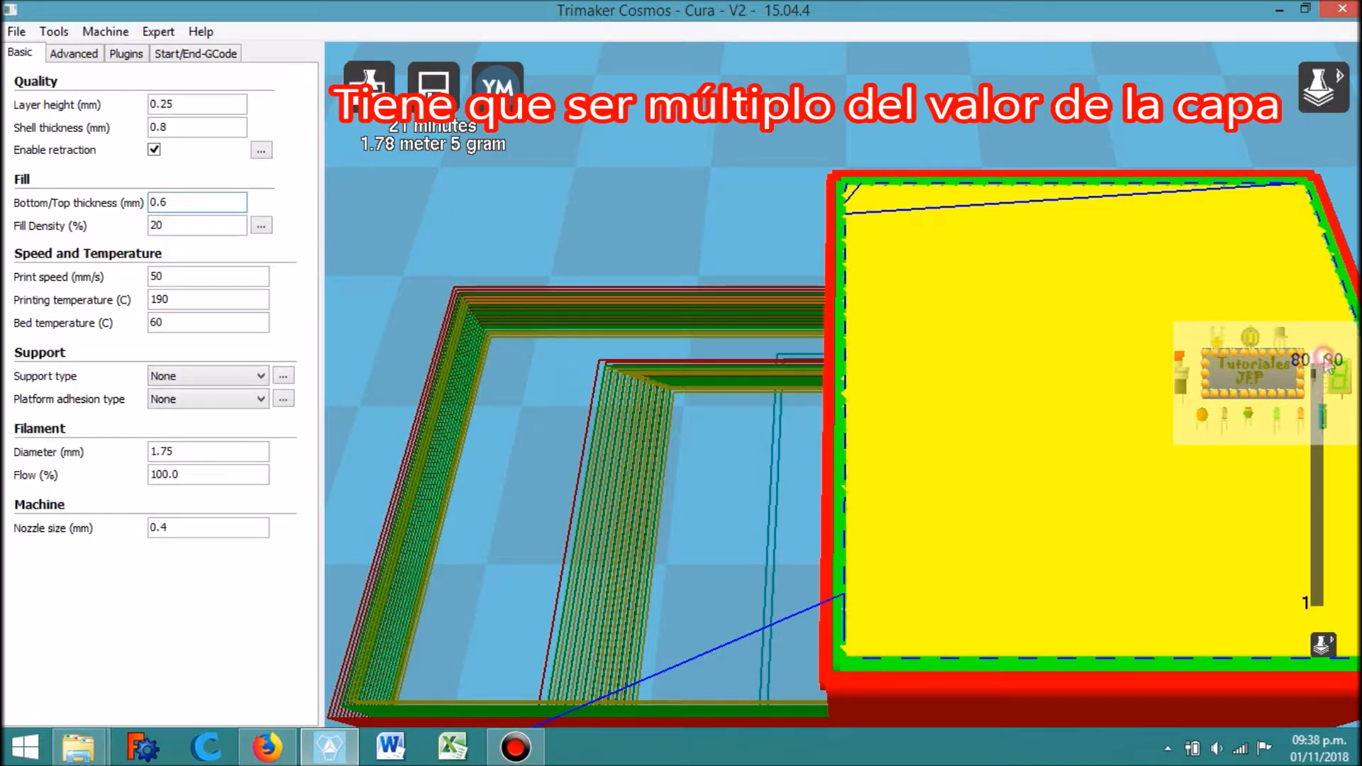
left_click(1324, 394)
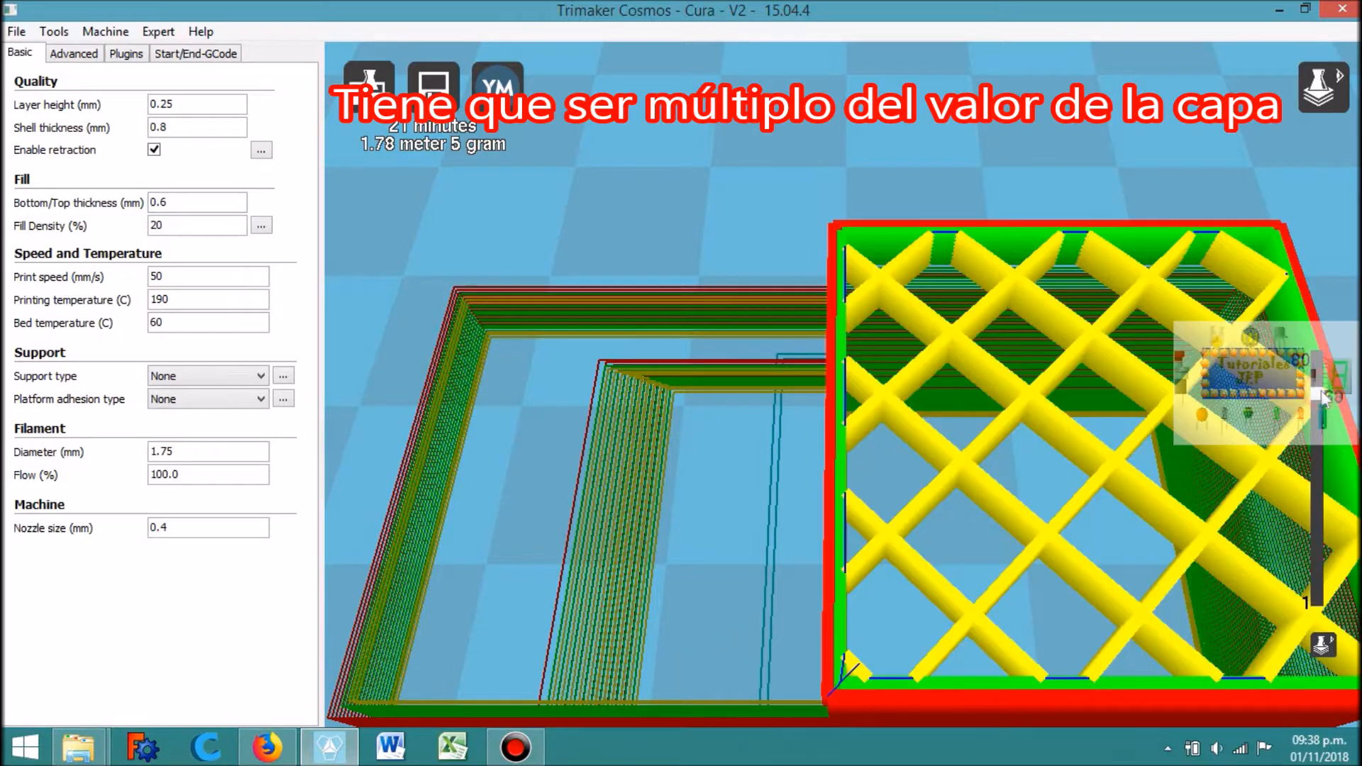
left_click_drag(1321, 404, 1317, 563)
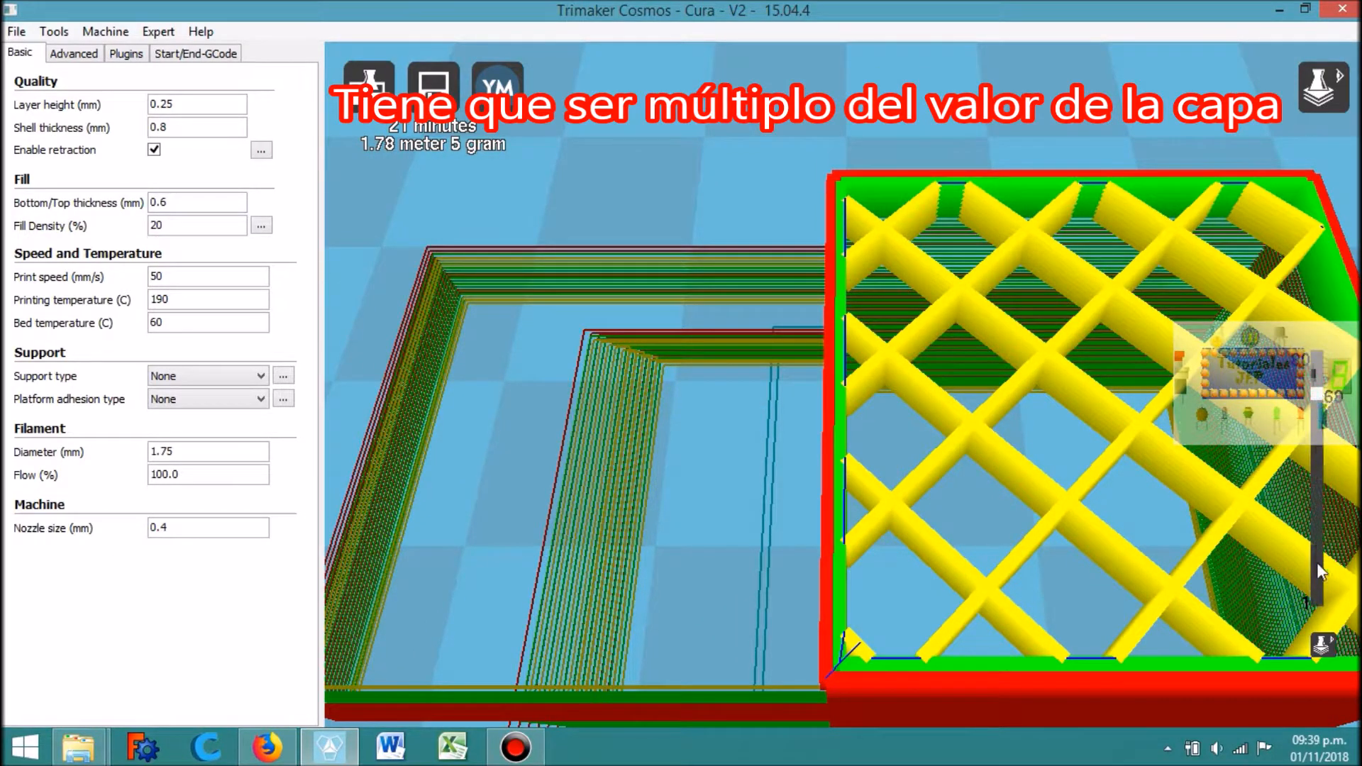
left_click(1319, 602)
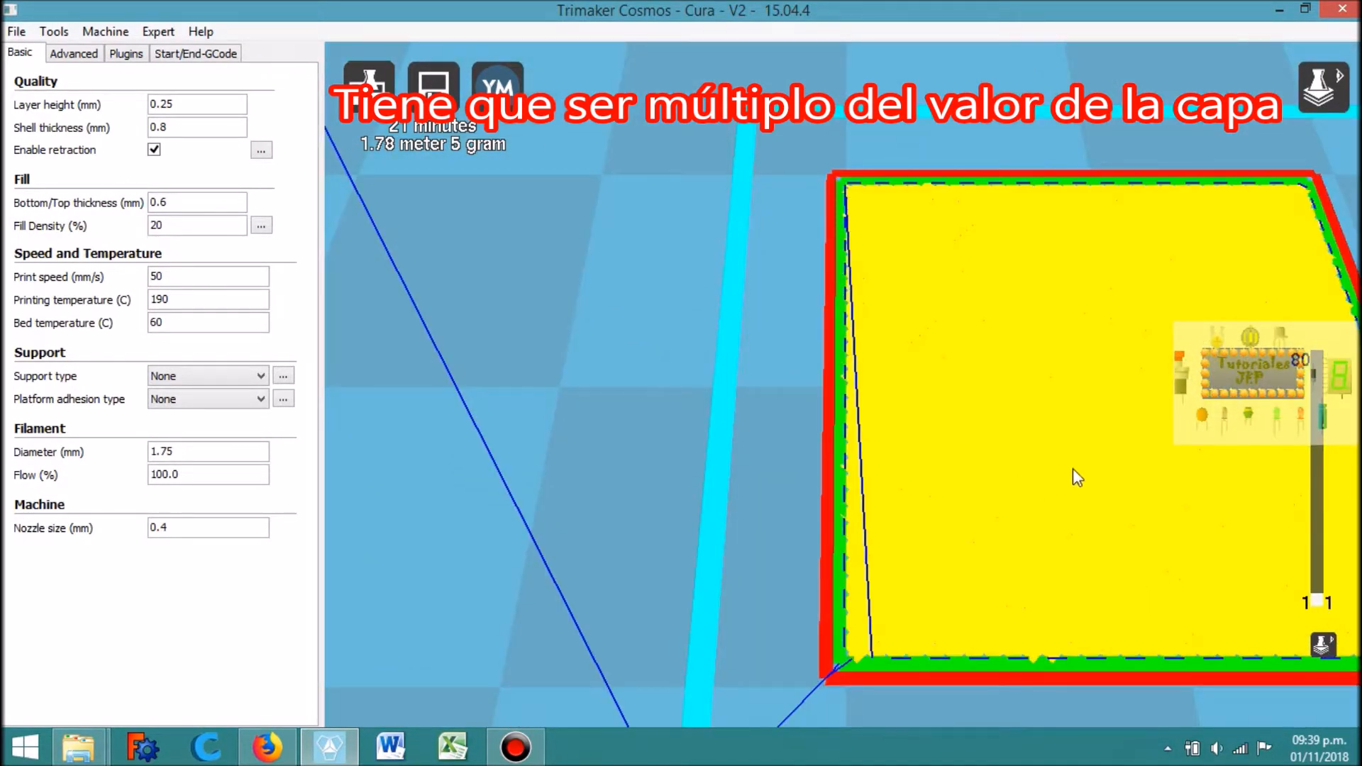
scroll(1057, 468, "down", 1)
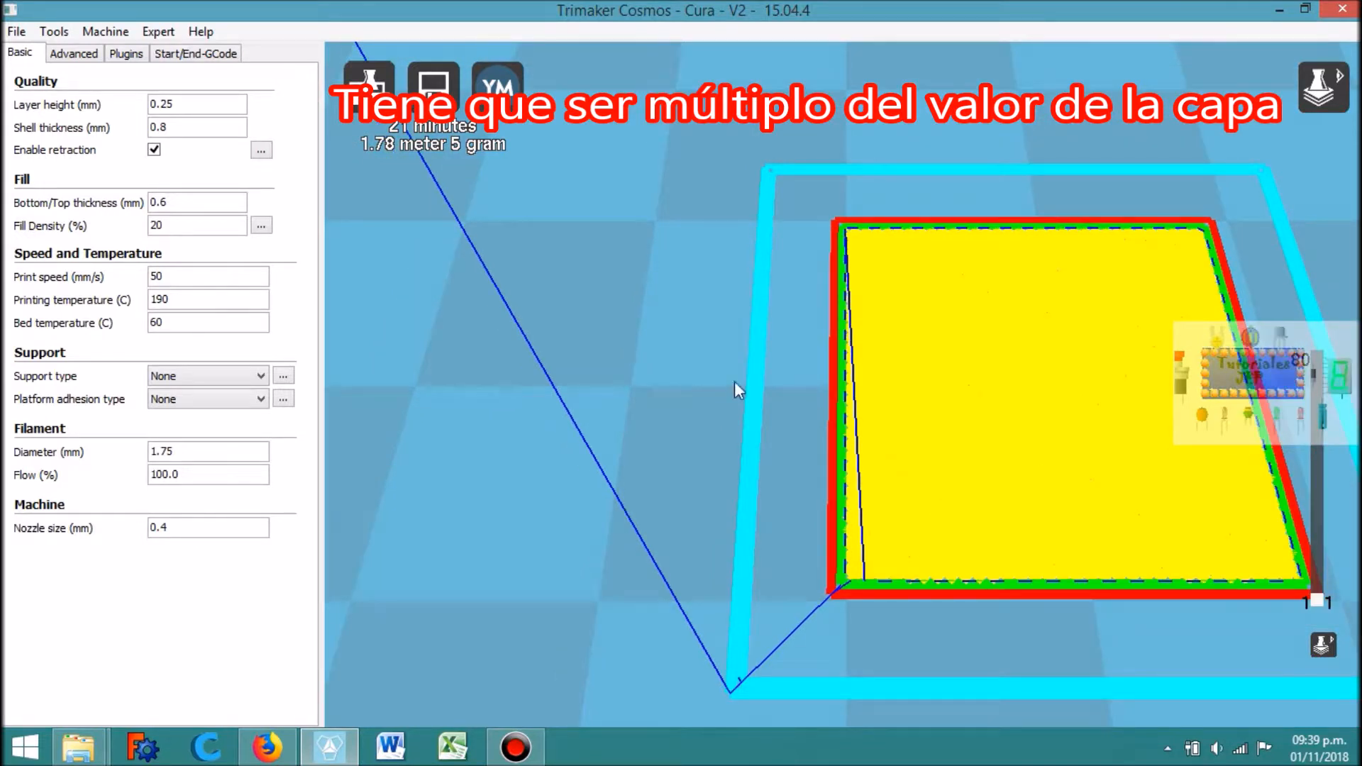
Step: Set the bottom/top thickness to 0.5 mm, a multiple of the layer height
left_click(175, 204)
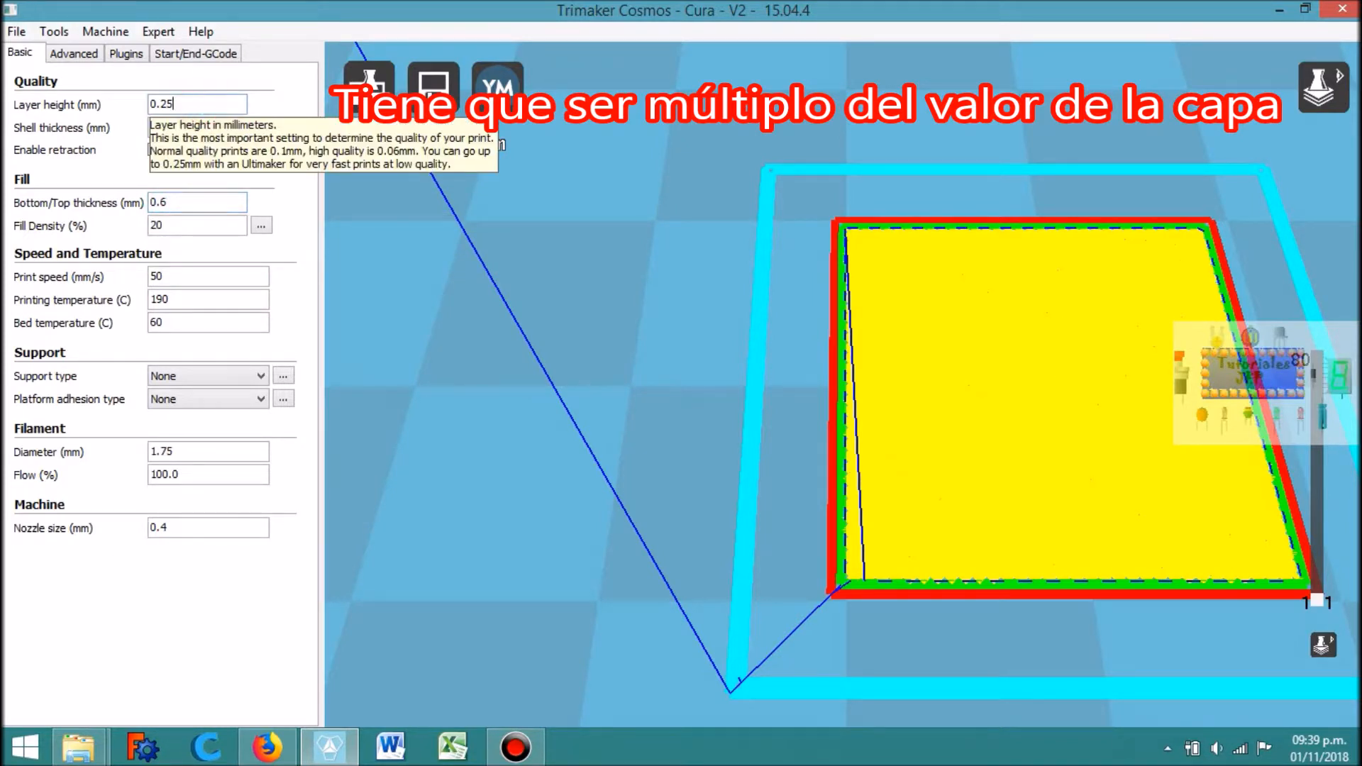
left_click(173, 202)
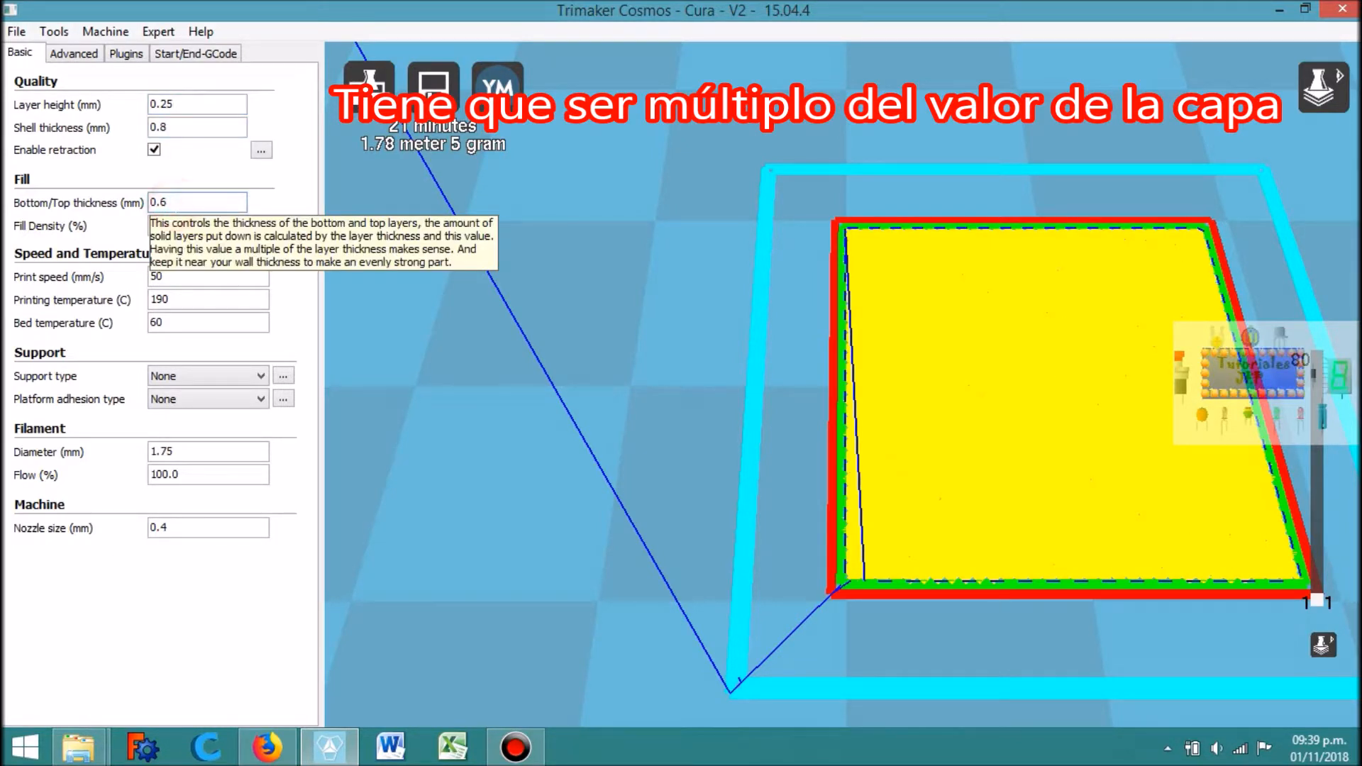
key("BackSpace")
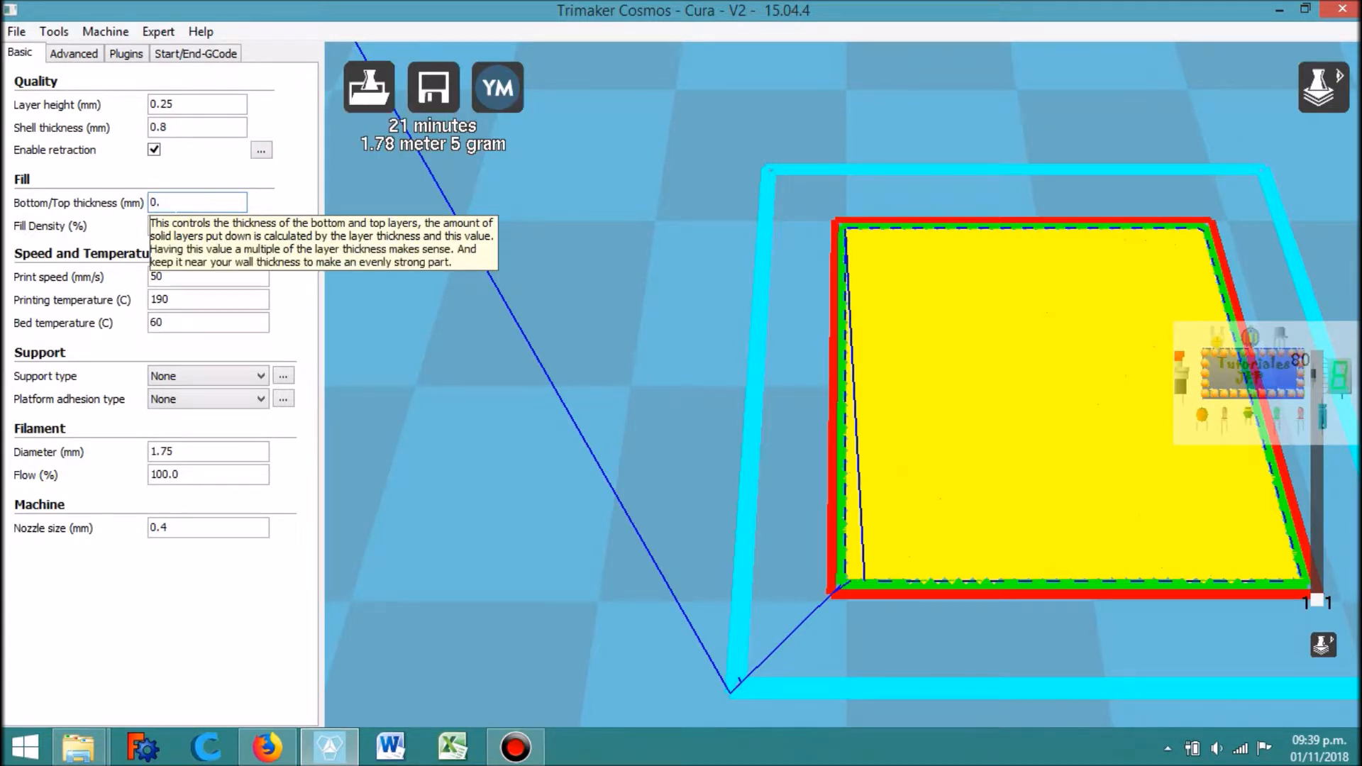
type("5")
key("BackSpace")
type("3")
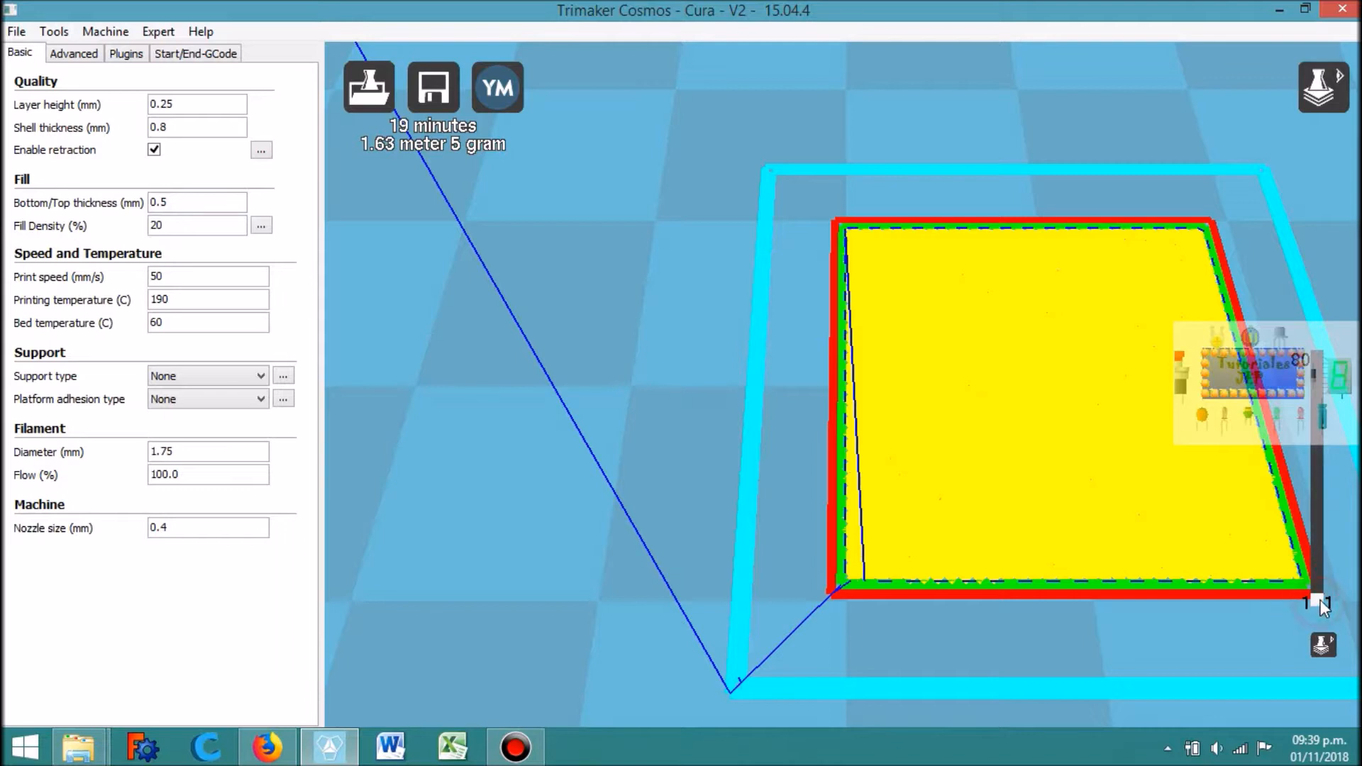
Step: Step through the block's lowest and uppermost layers to check where solid fill changes to infill
left_click_drag(1321, 598, 1320, 589)
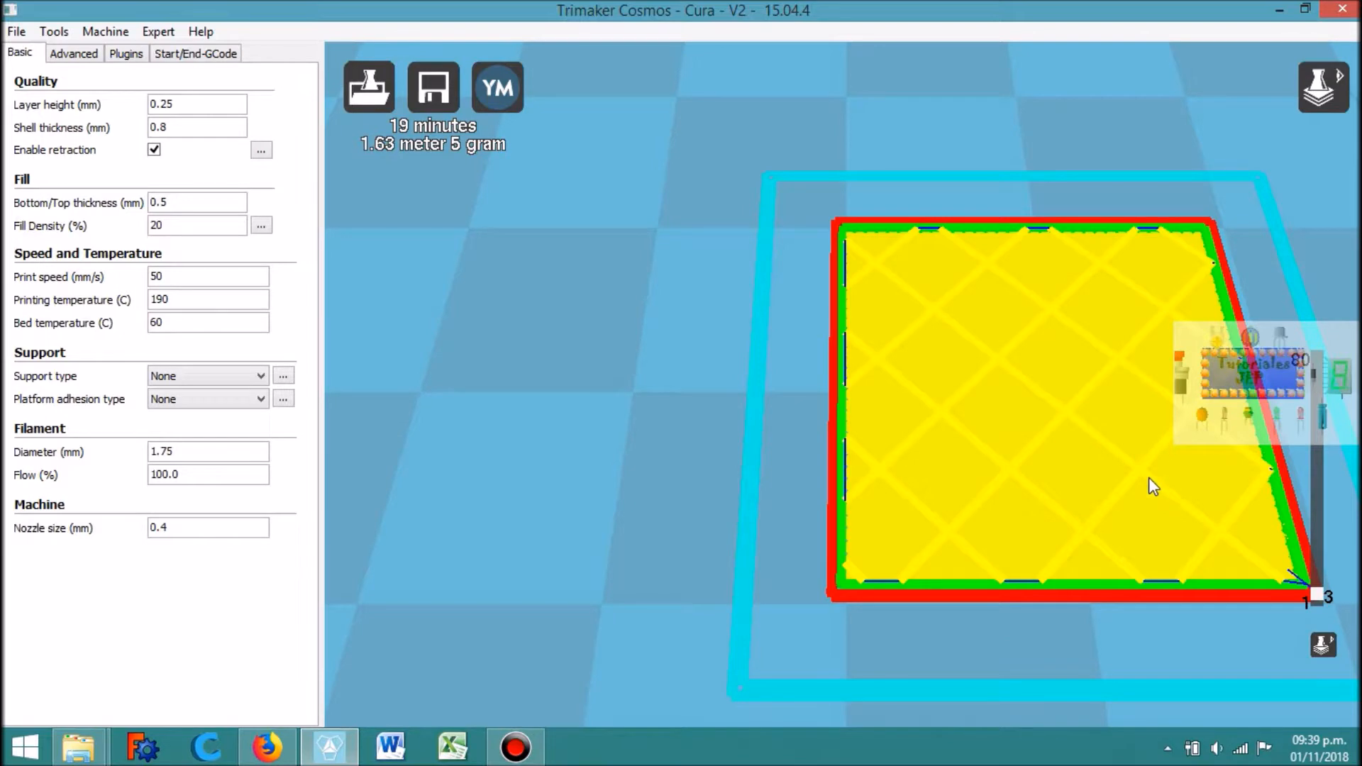
left_click_drag(1320, 600, 1309, 339)
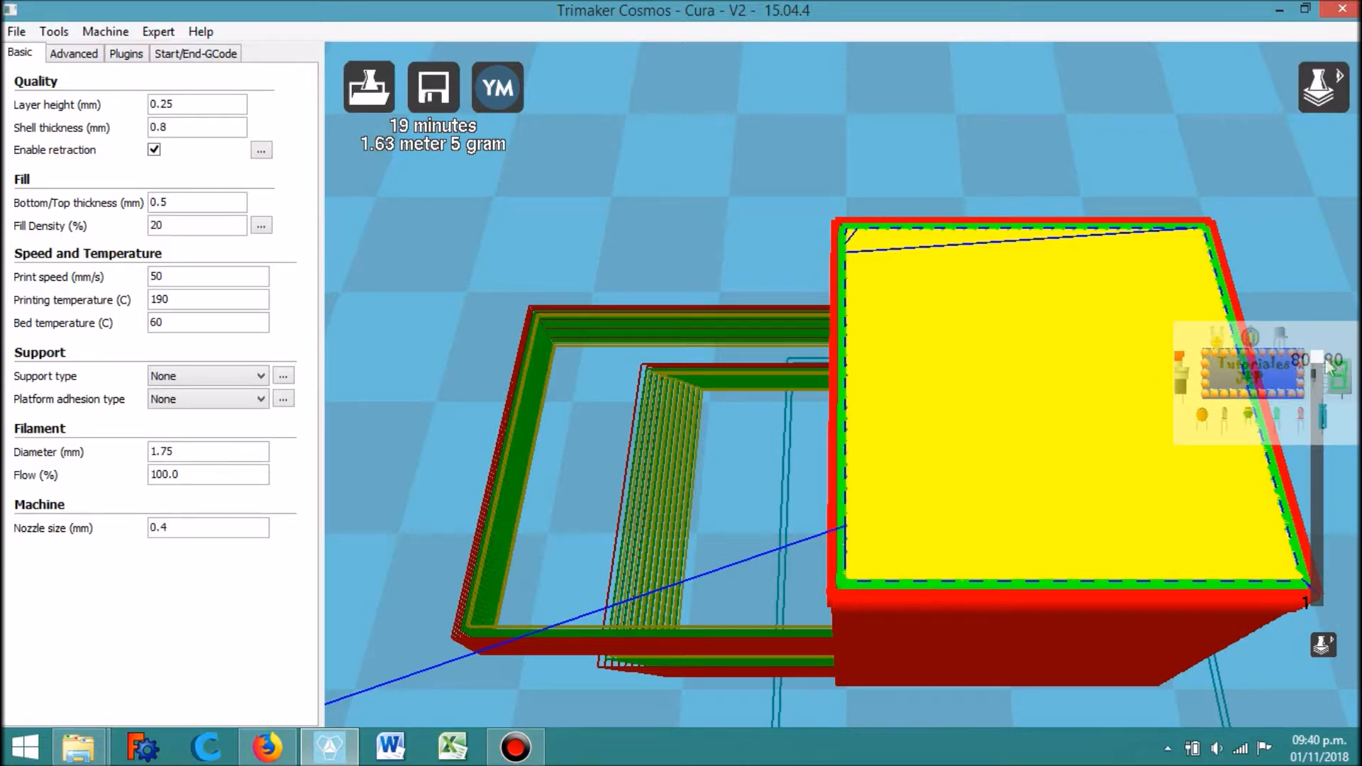
left_click_drag(1321, 355, 1323, 358)
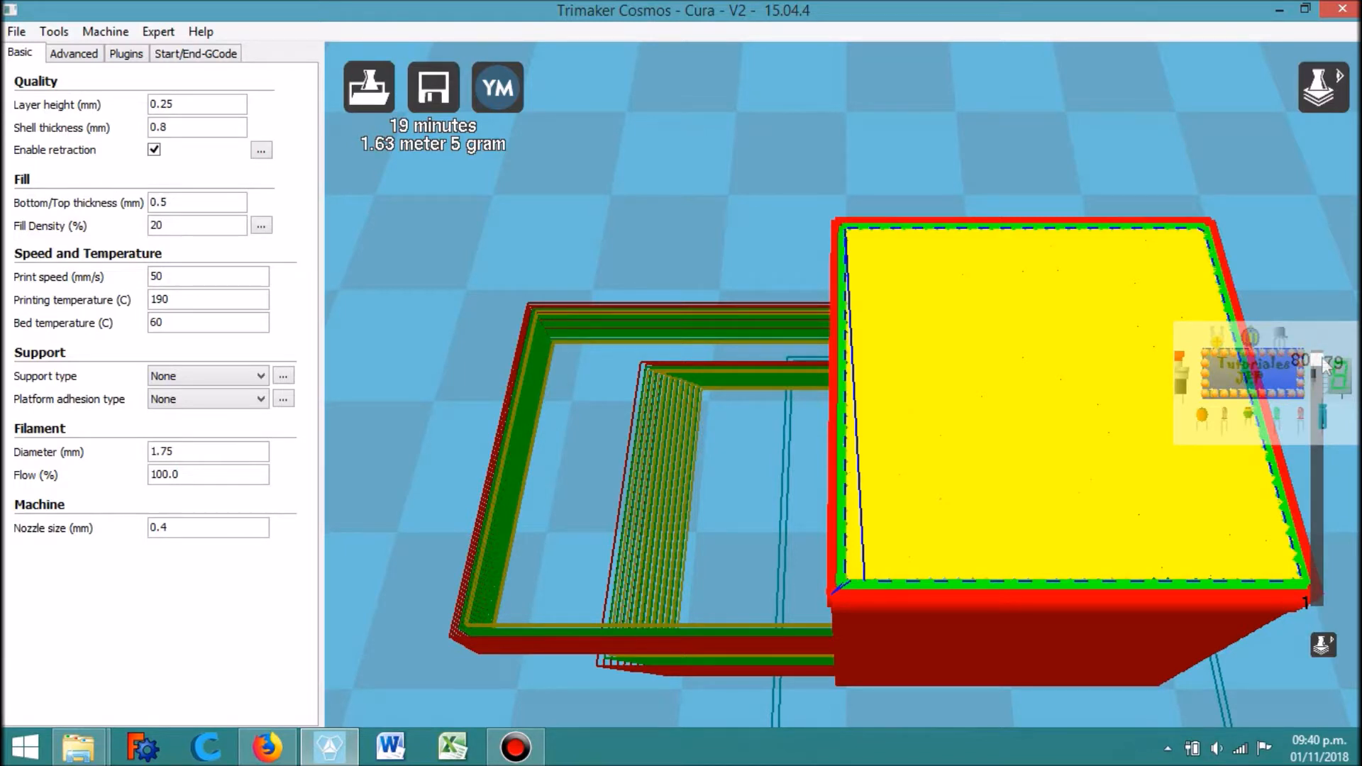
left_click_drag(1320, 356, 1323, 361)
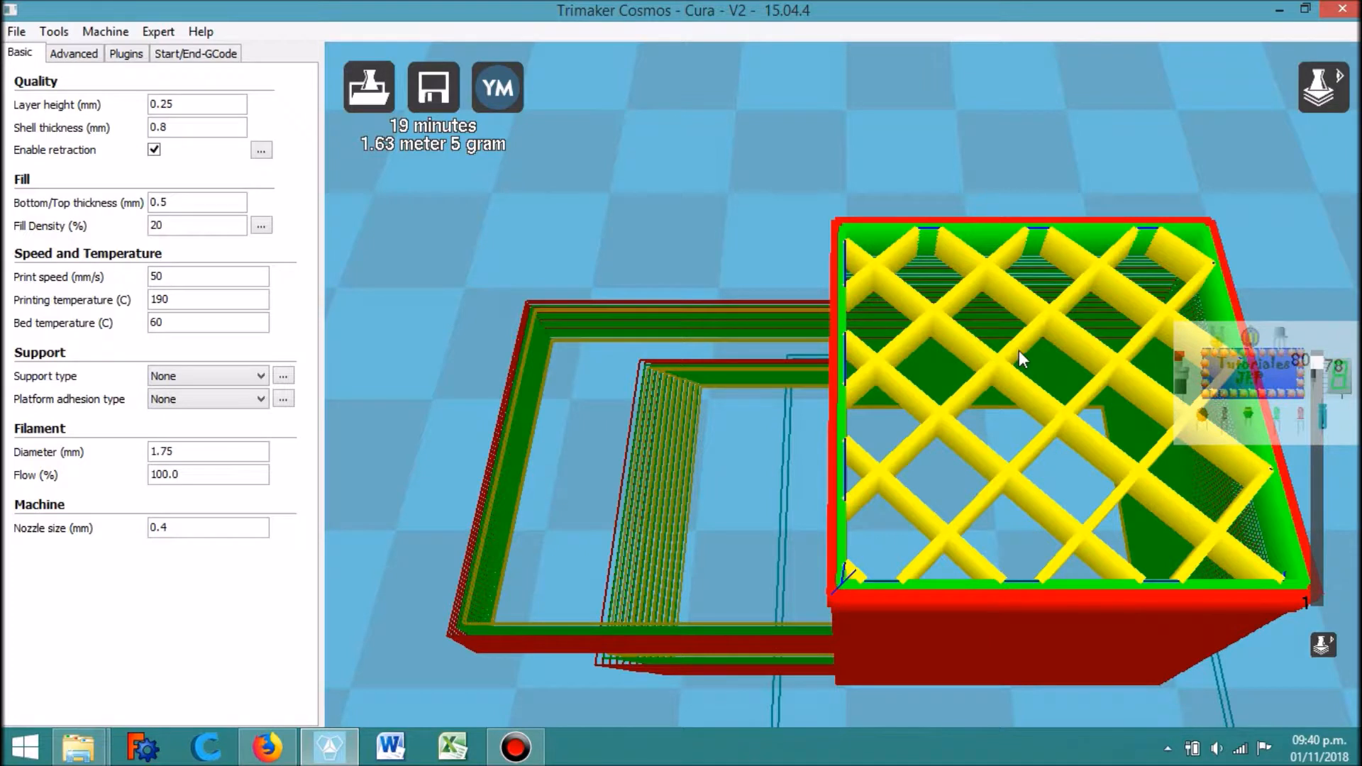
Step: Set the bottom/top thickness to 0.75 mm
left_click(183, 204)
key("BackSpace")
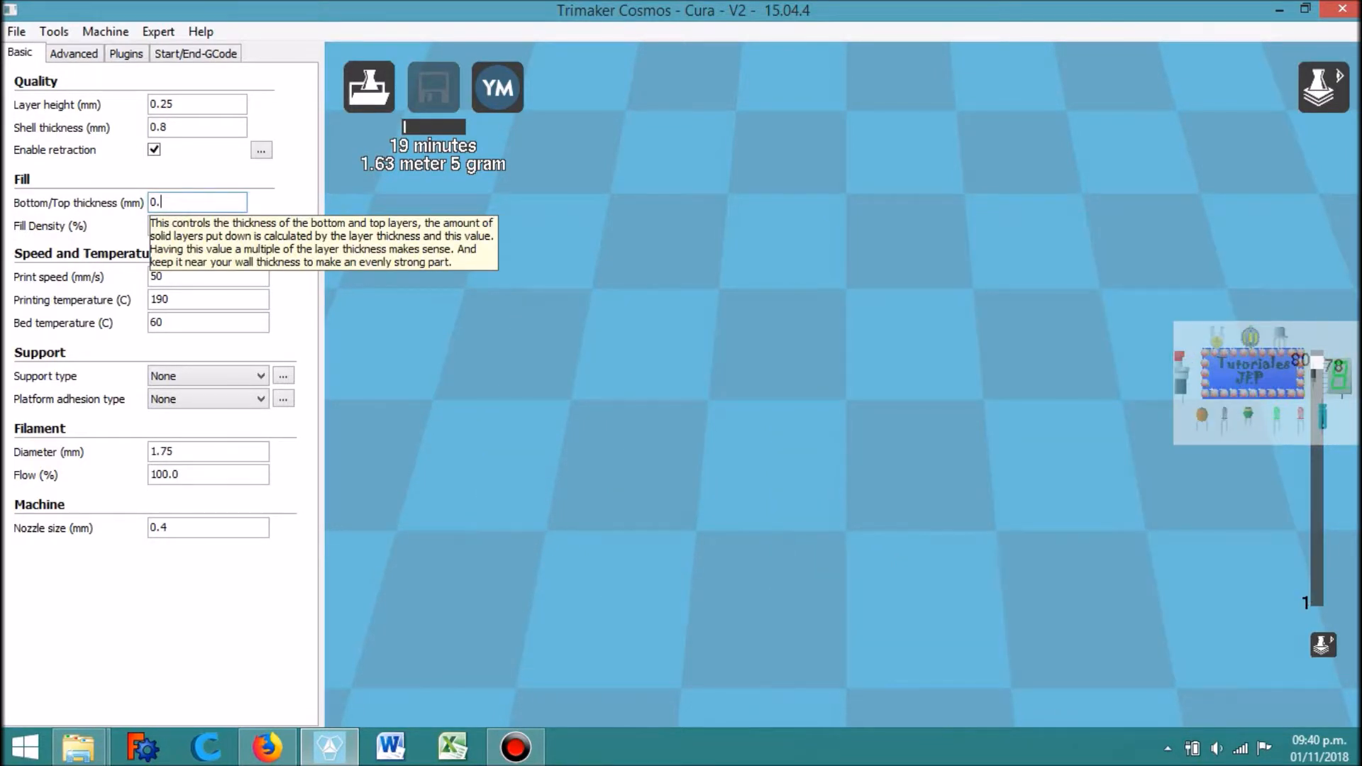
type("75")
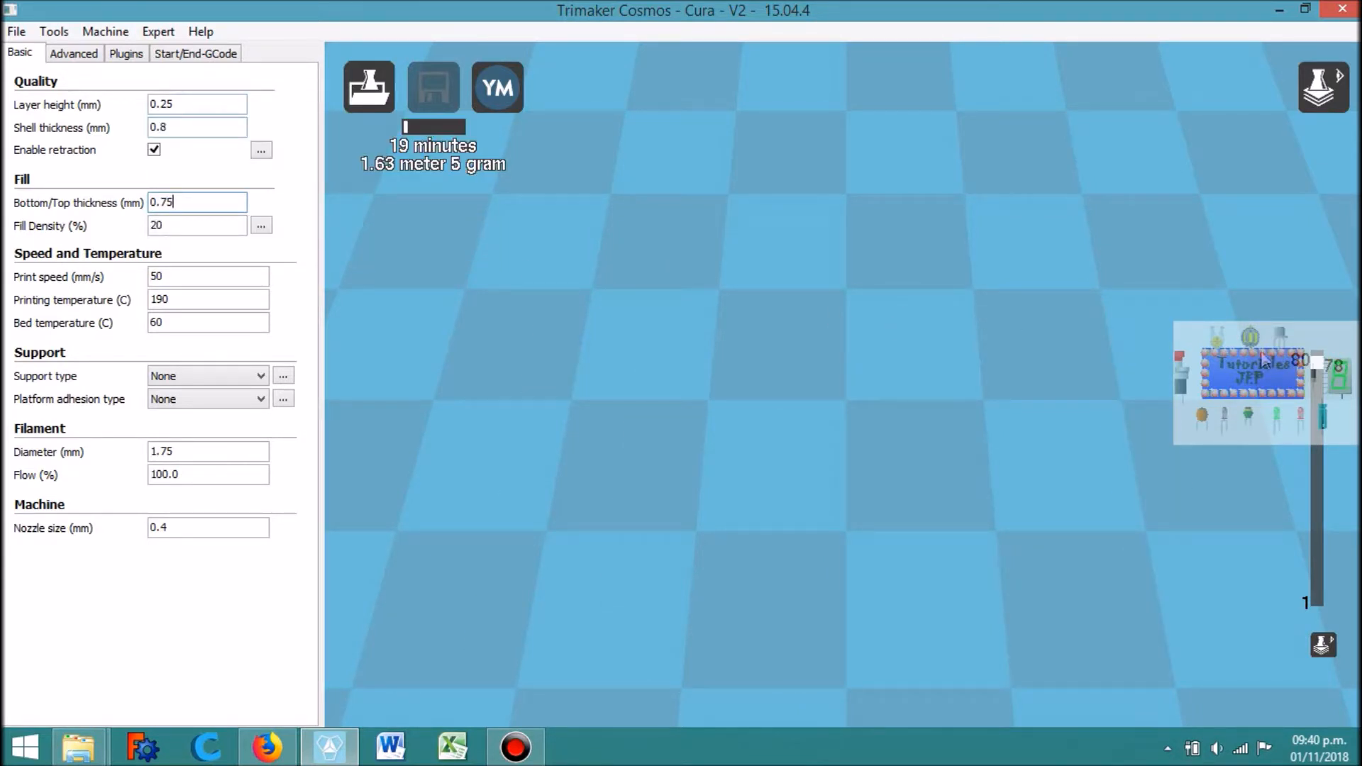
Step: Inspect the block's first and uppermost layers again for solid fill, and compare with the shell thickness setting
left_click_drag(1319, 375, 1314, 609)
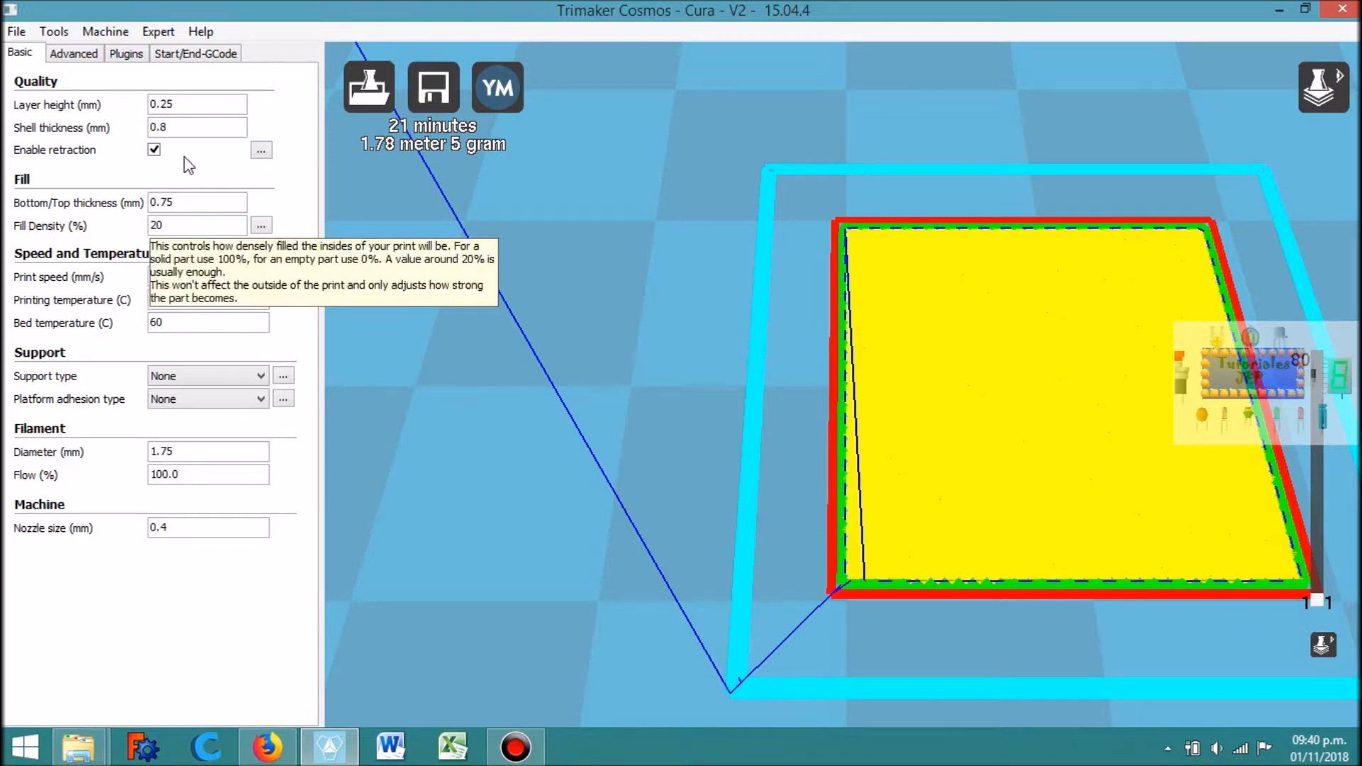
left_click(1315, 604)
left_click_drag(1317, 598, 1315, 326)
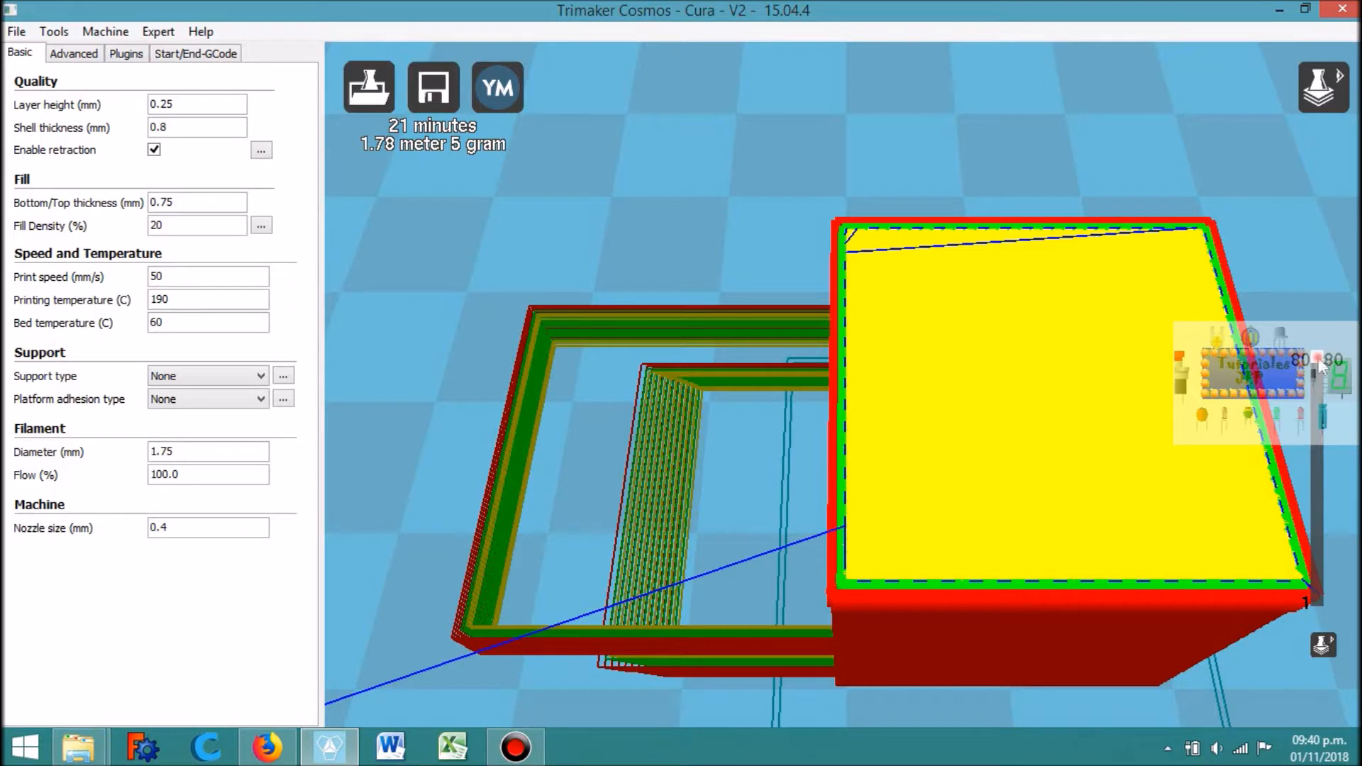
left_click_drag(1318, 358, 1319, 364)
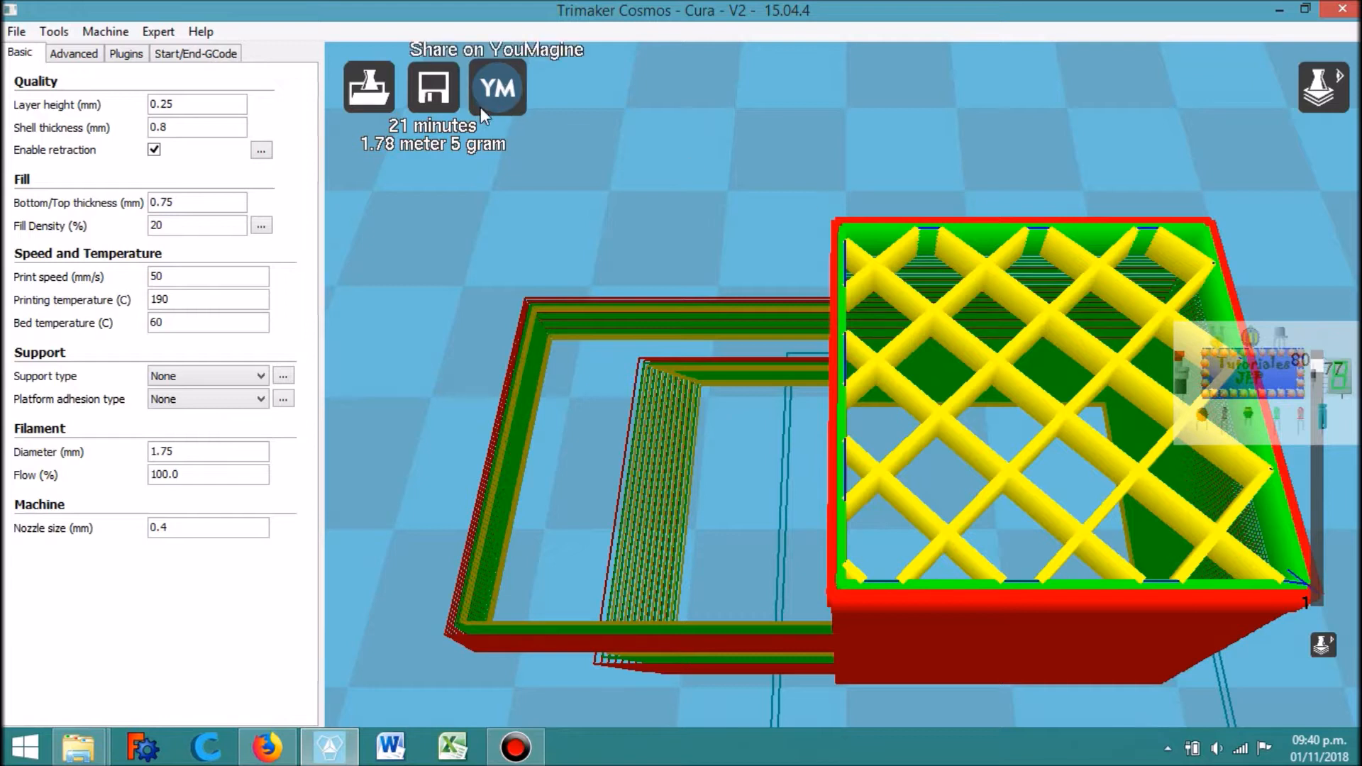
left_click(219, 127)
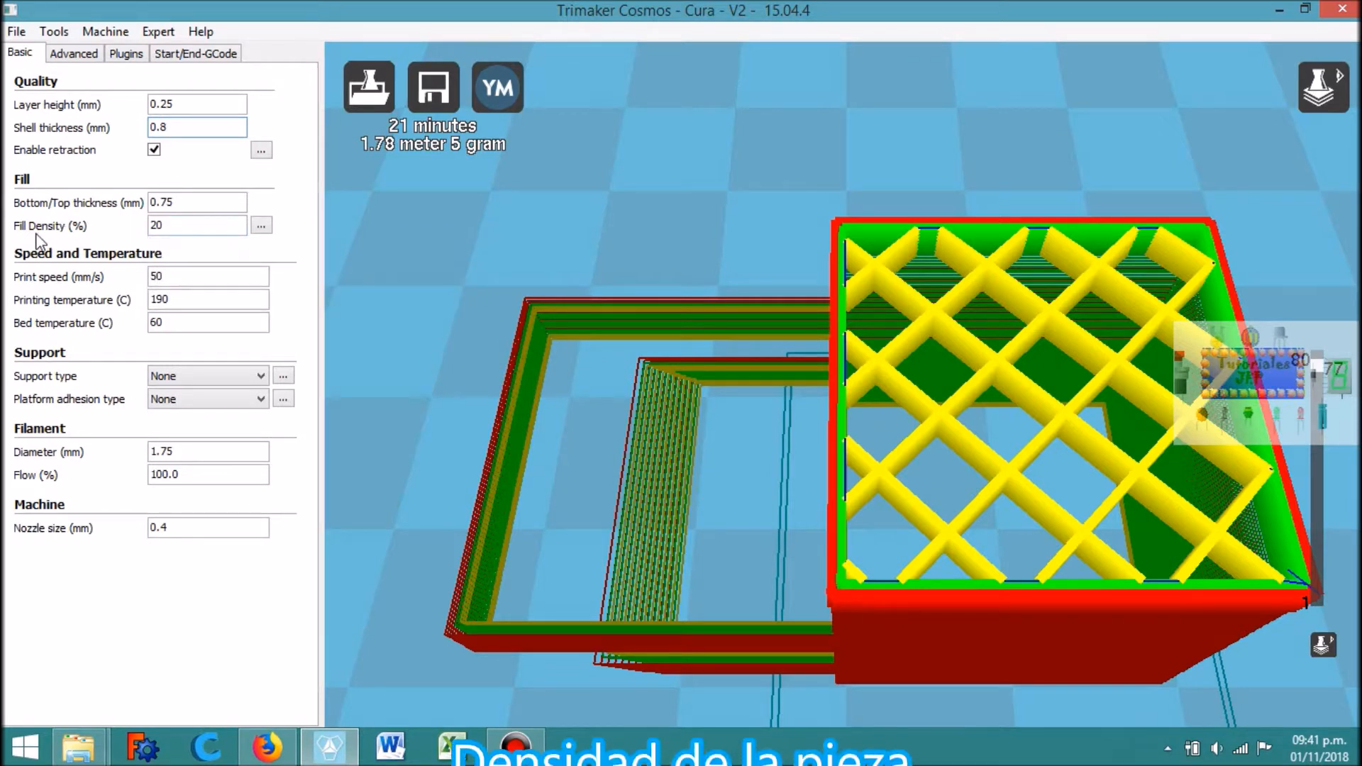
Step: Set the fill density to 50%
left_click(171, 229)
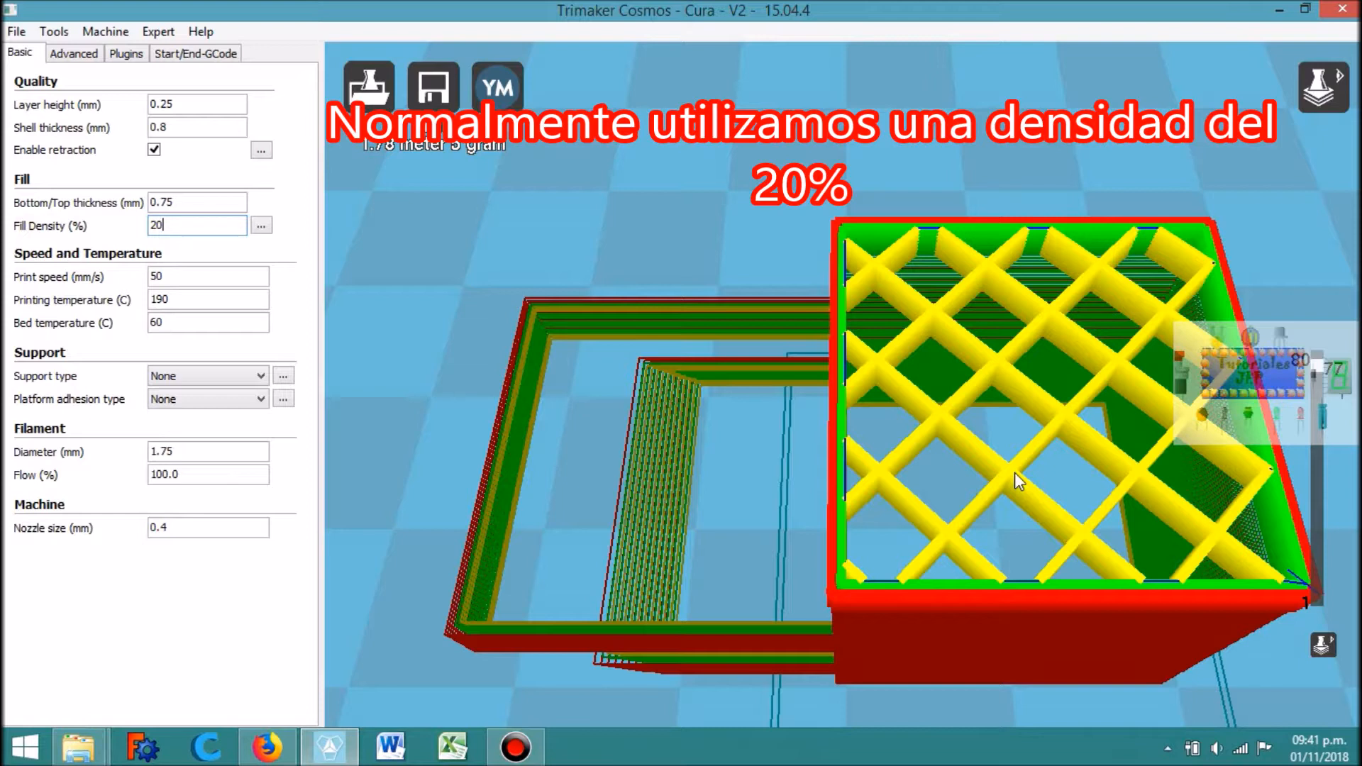
left_click(177, 225)
key("BackSpace")
key("BackSpace")
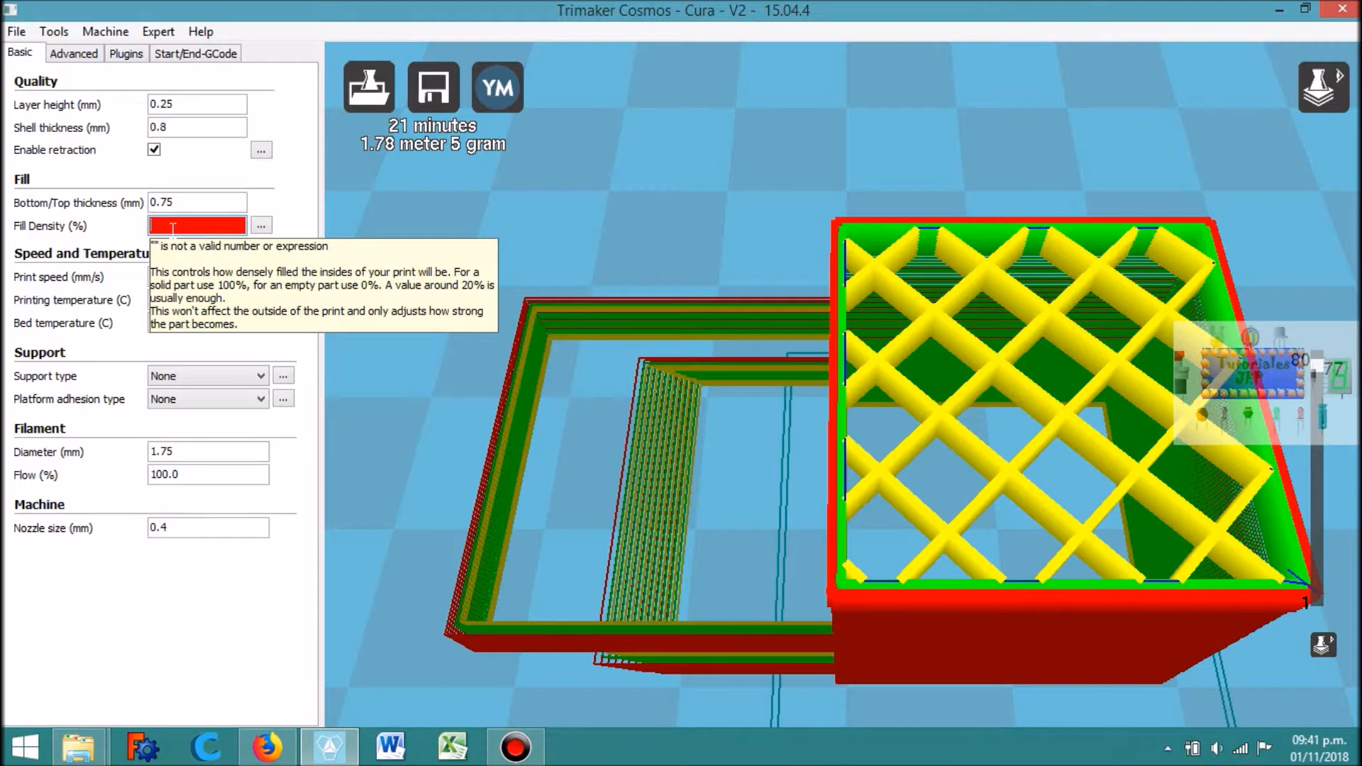
type("50")
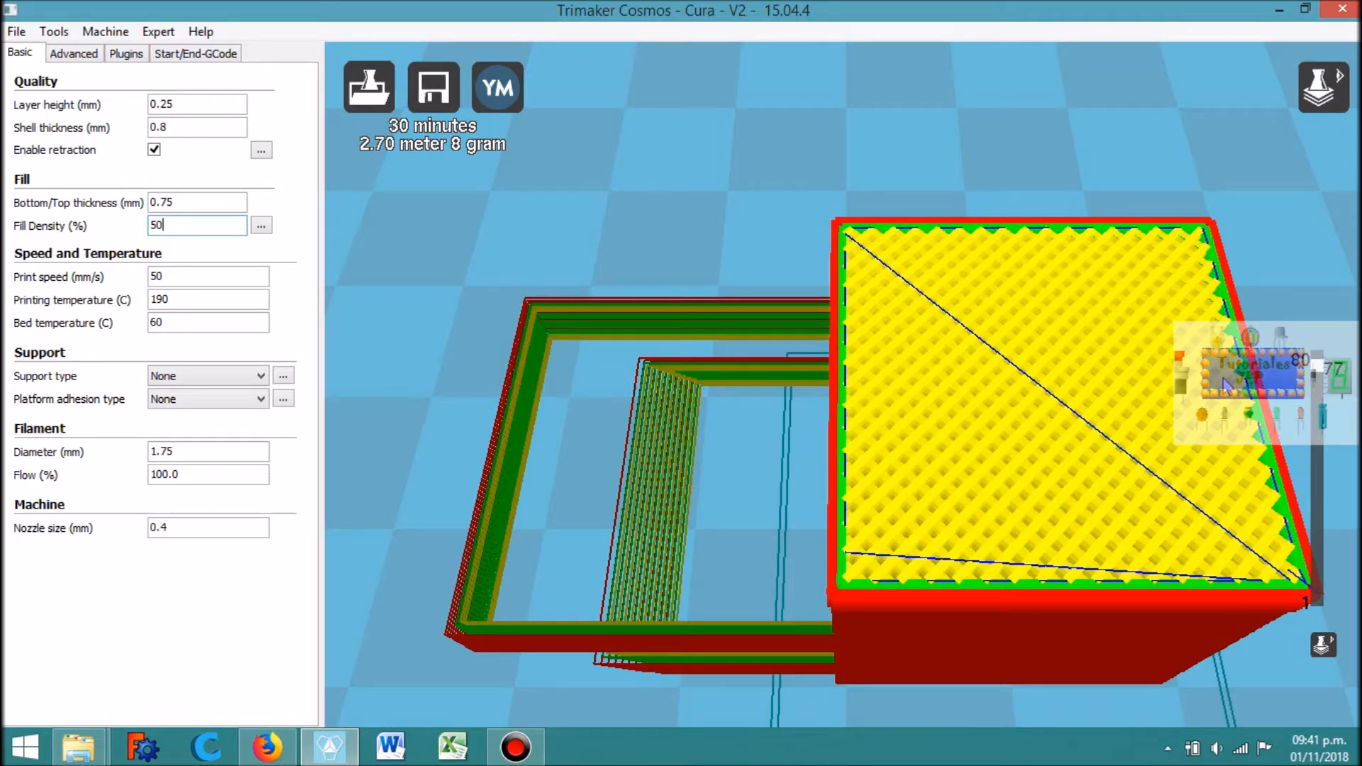
Step: Examine the block's infill pattern on layer 77 from directly above
left_click(1315, 231)
key("Down")
key("Up")
key("Up")
key("Up")
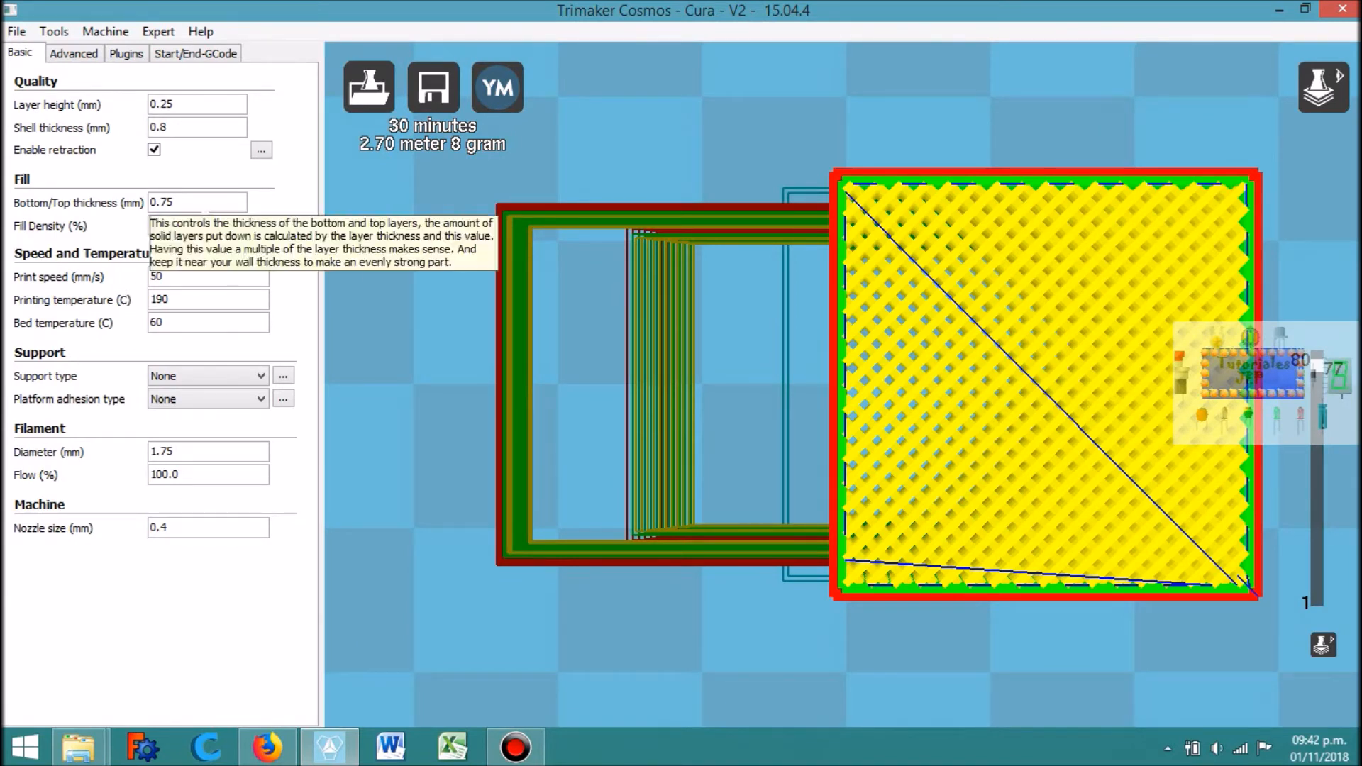
Step: Set the fill density to 25%
left_click(177, 222)
key("BackSpace")
key("BackSpace")
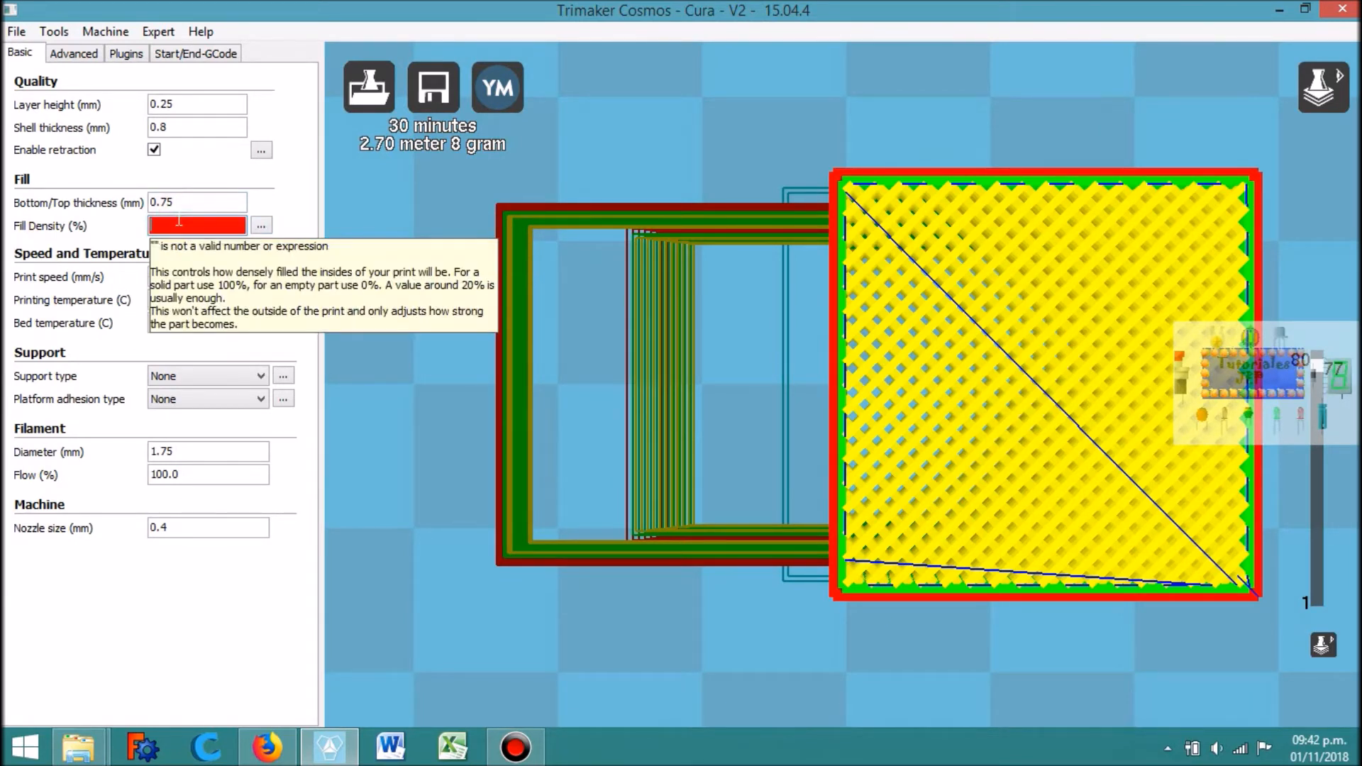
type("25")
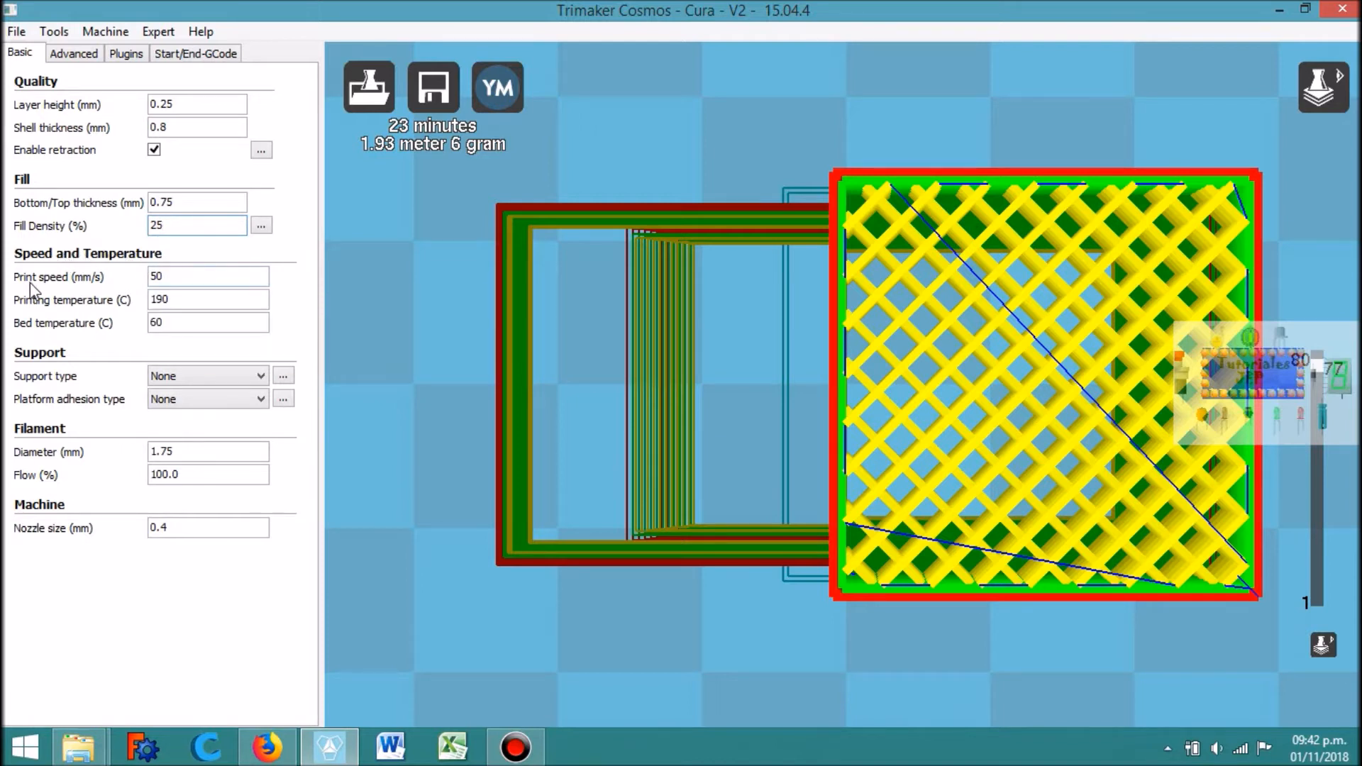
Step: Review the print speed, printing temperature and bed temperature settings
left_click(171, 277)
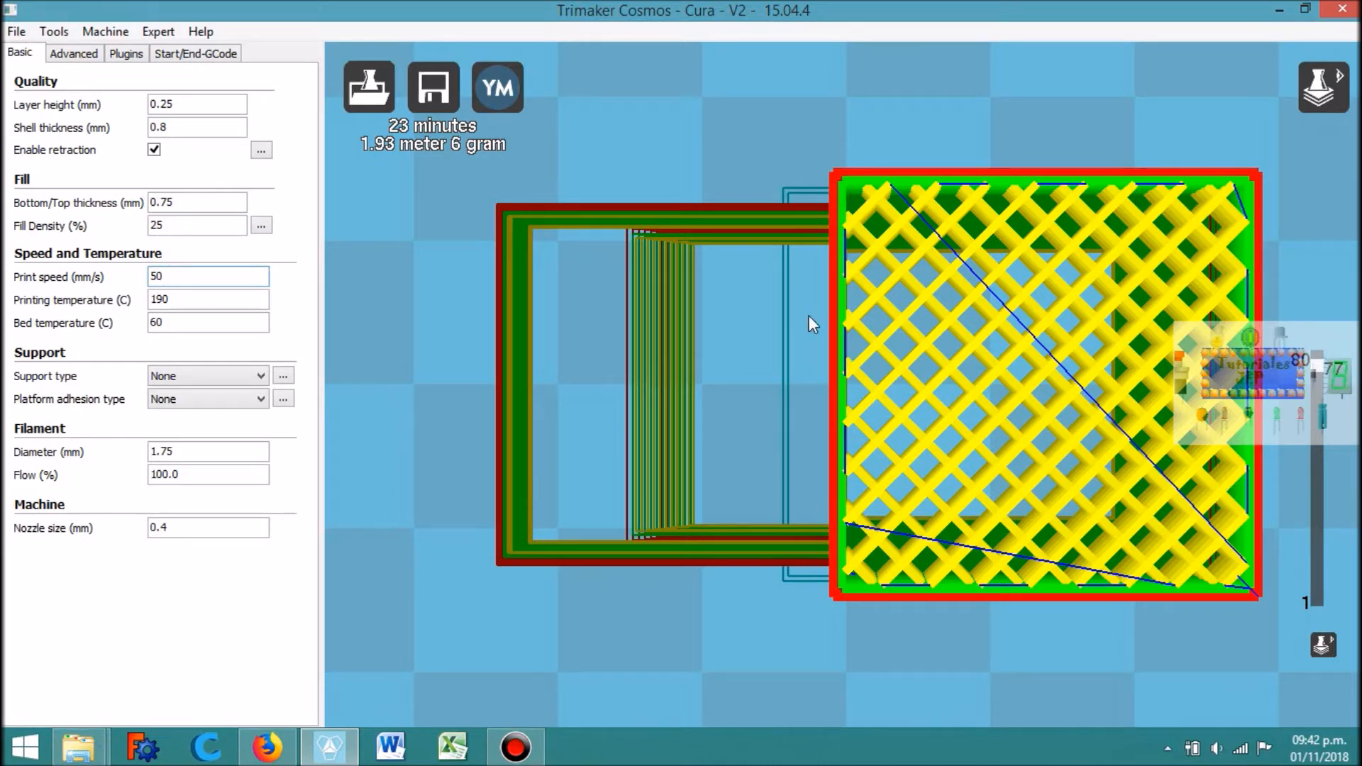
mouse_move(192, 276)
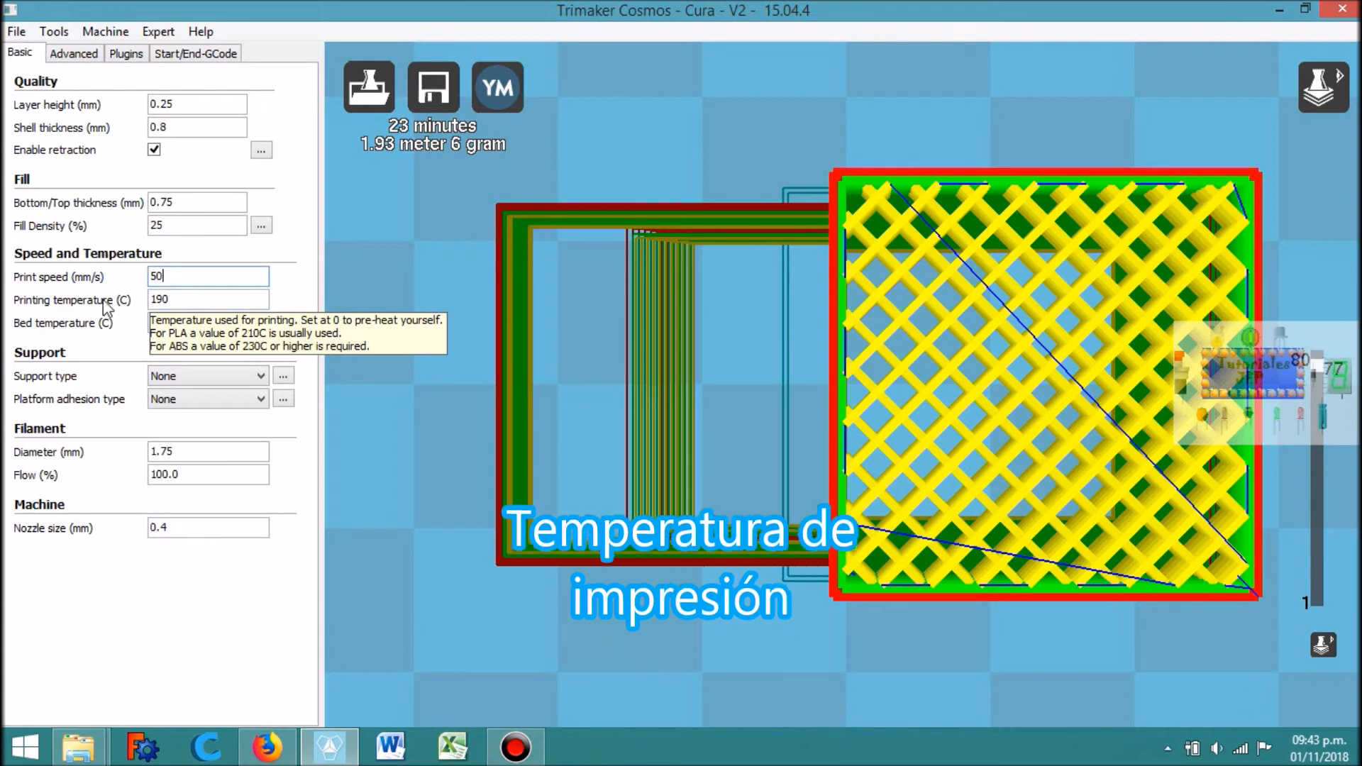
left_click(188, 299)
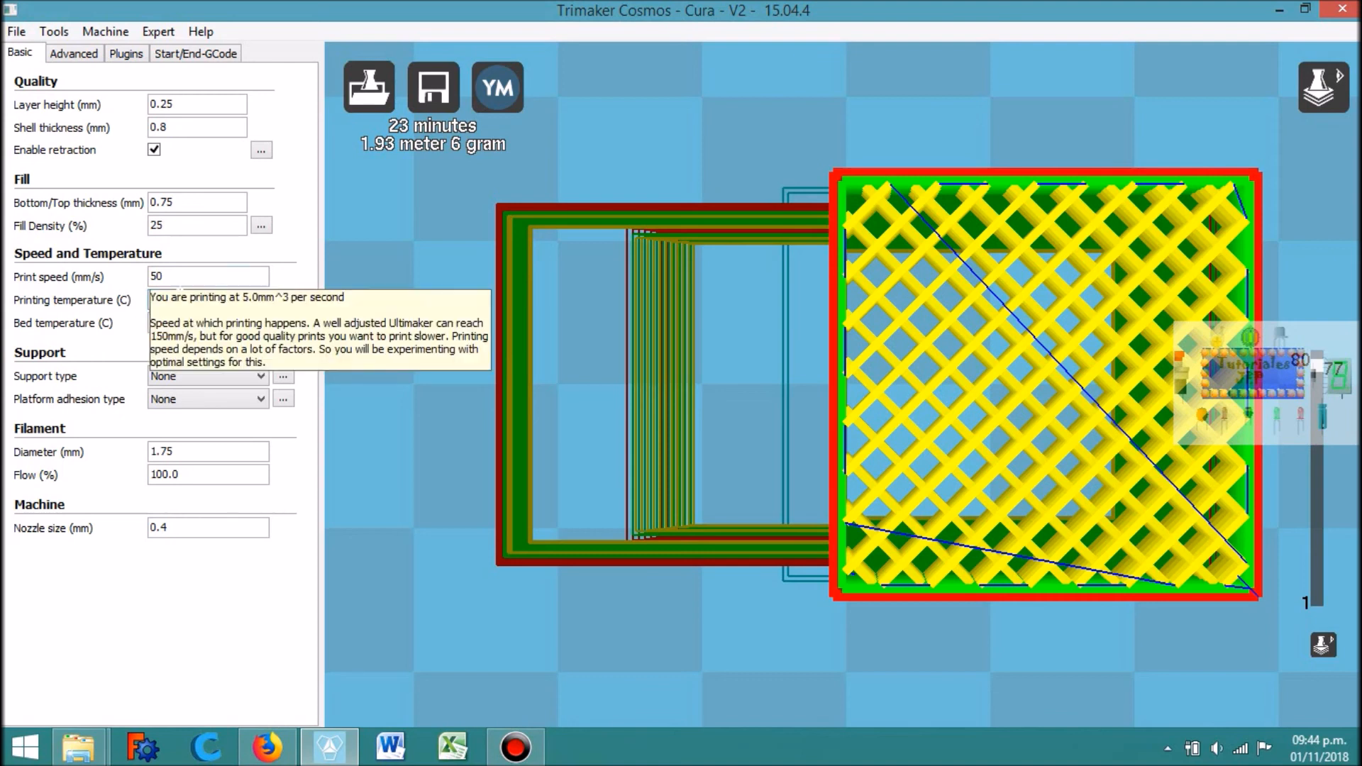
left_click(171, 299)
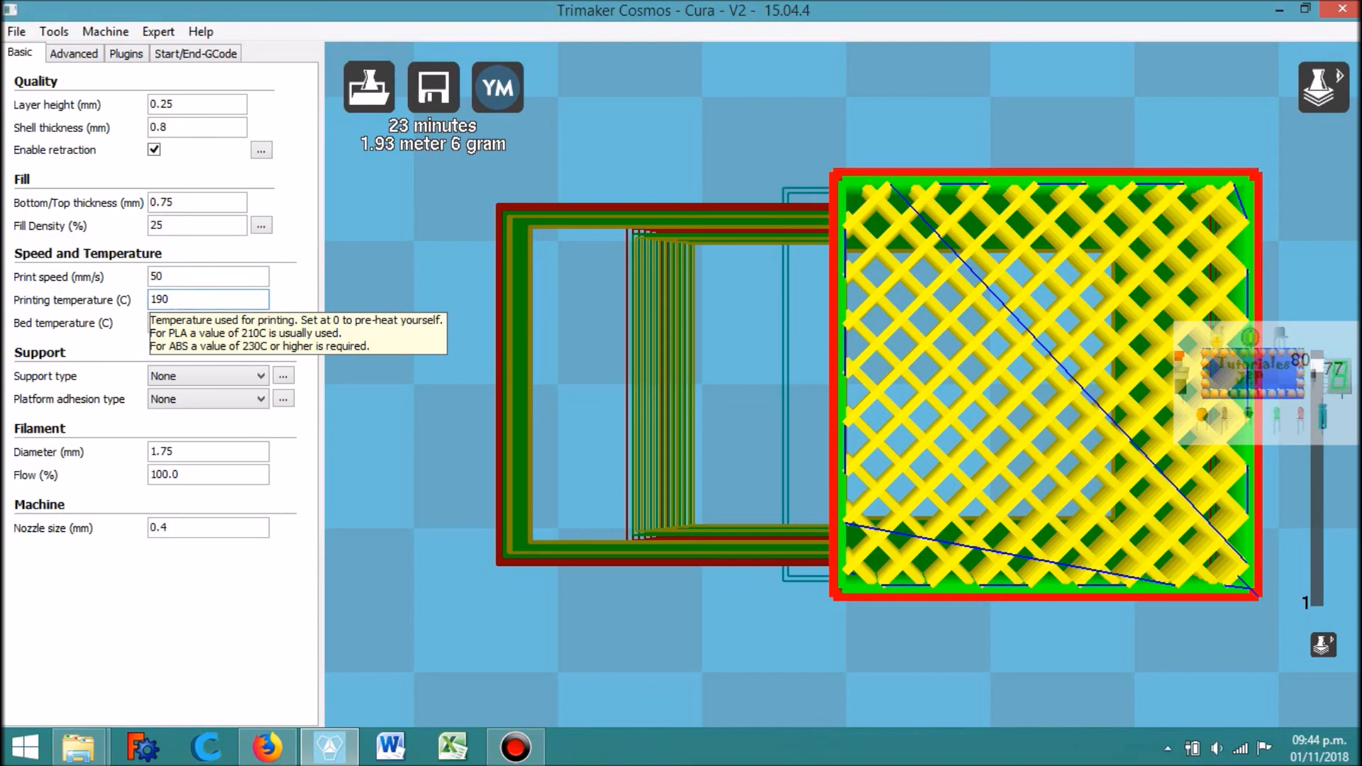
left_click(173, 322)
type("60")
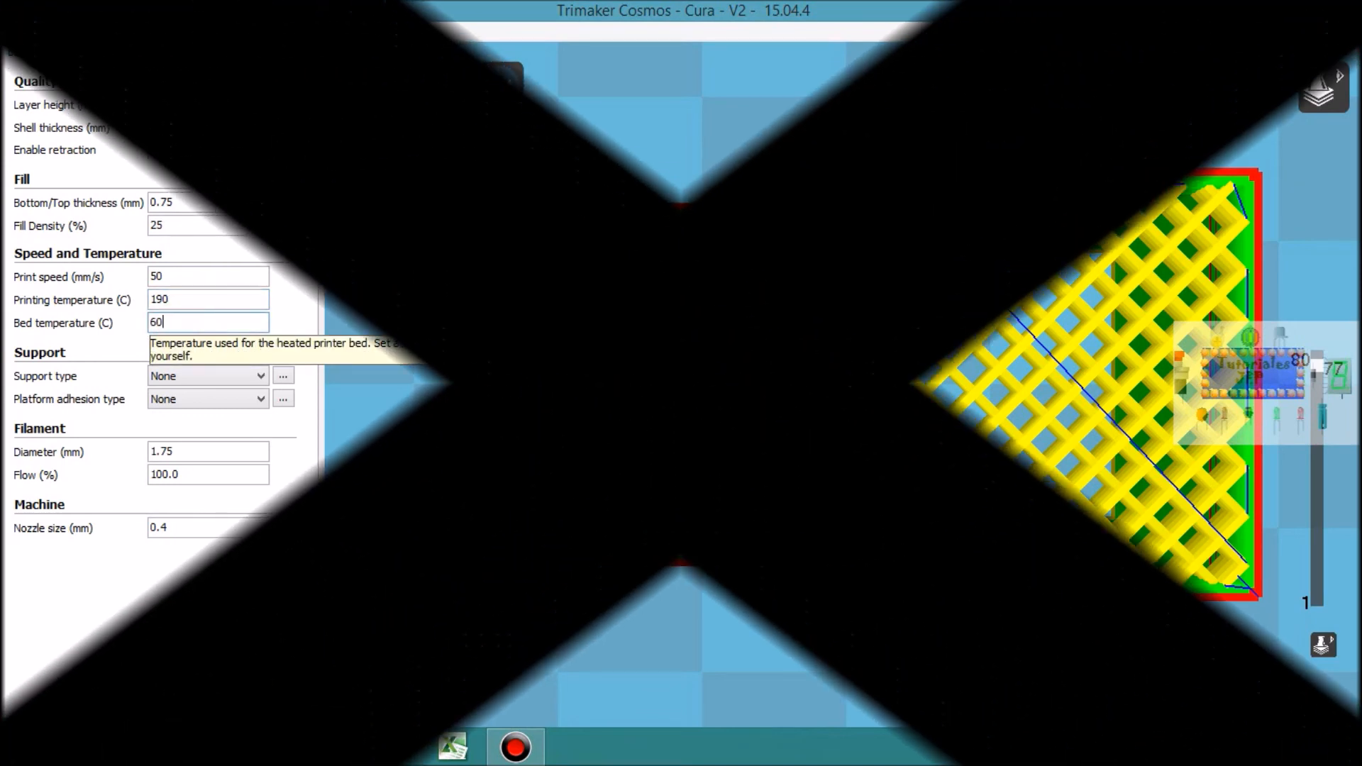